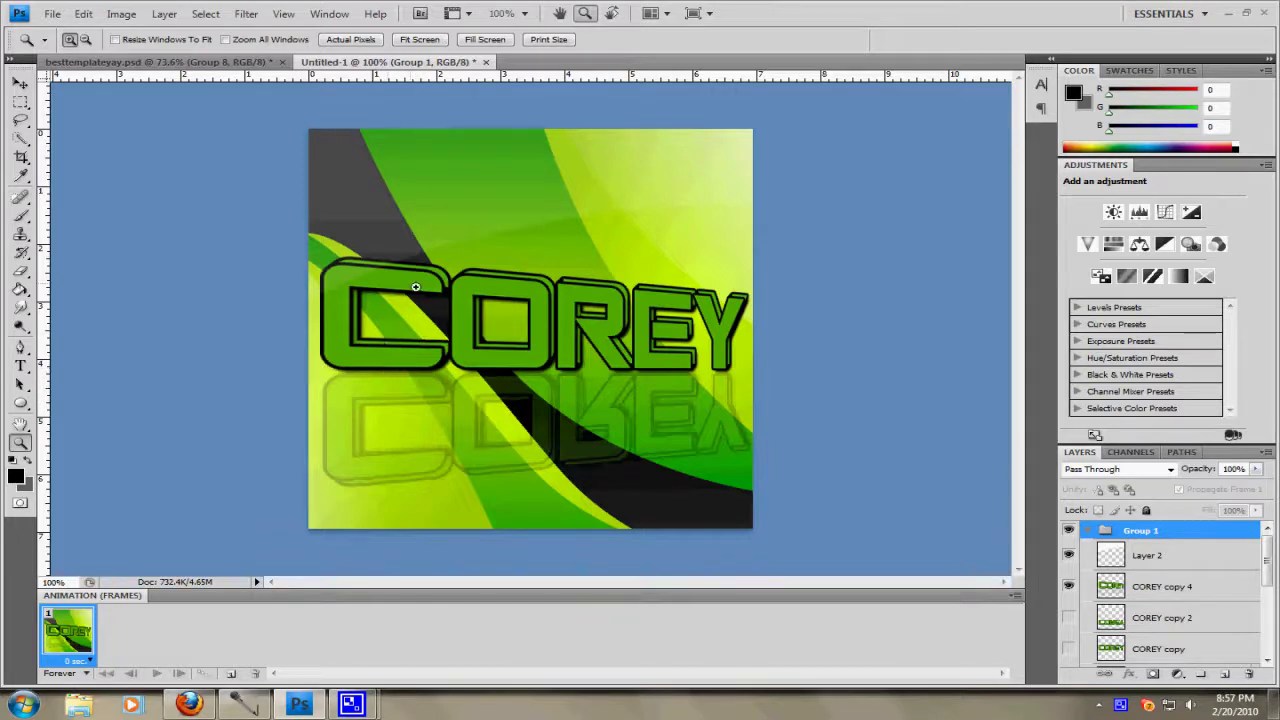
# Create a new 500×500 pixel document with a Transparent background
pyautogui.click(52, 14)
pyautogui.click(70, 32)
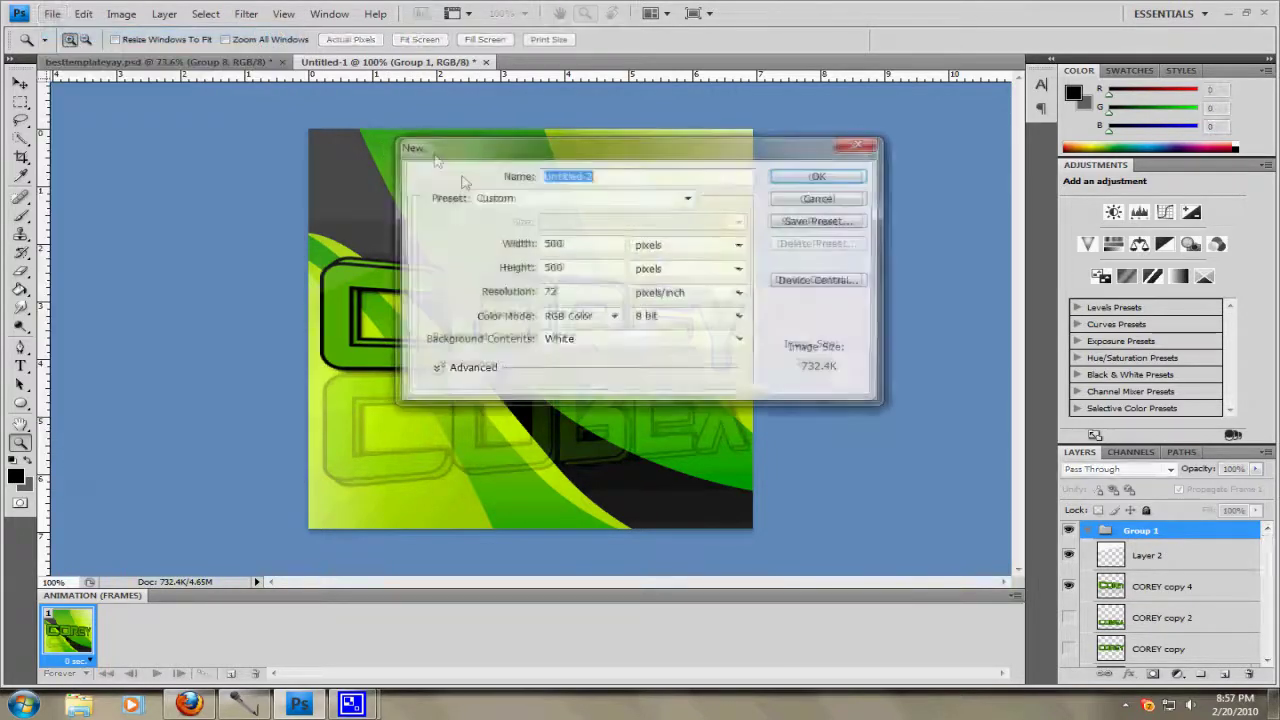
pyautogui.click(570, 243)
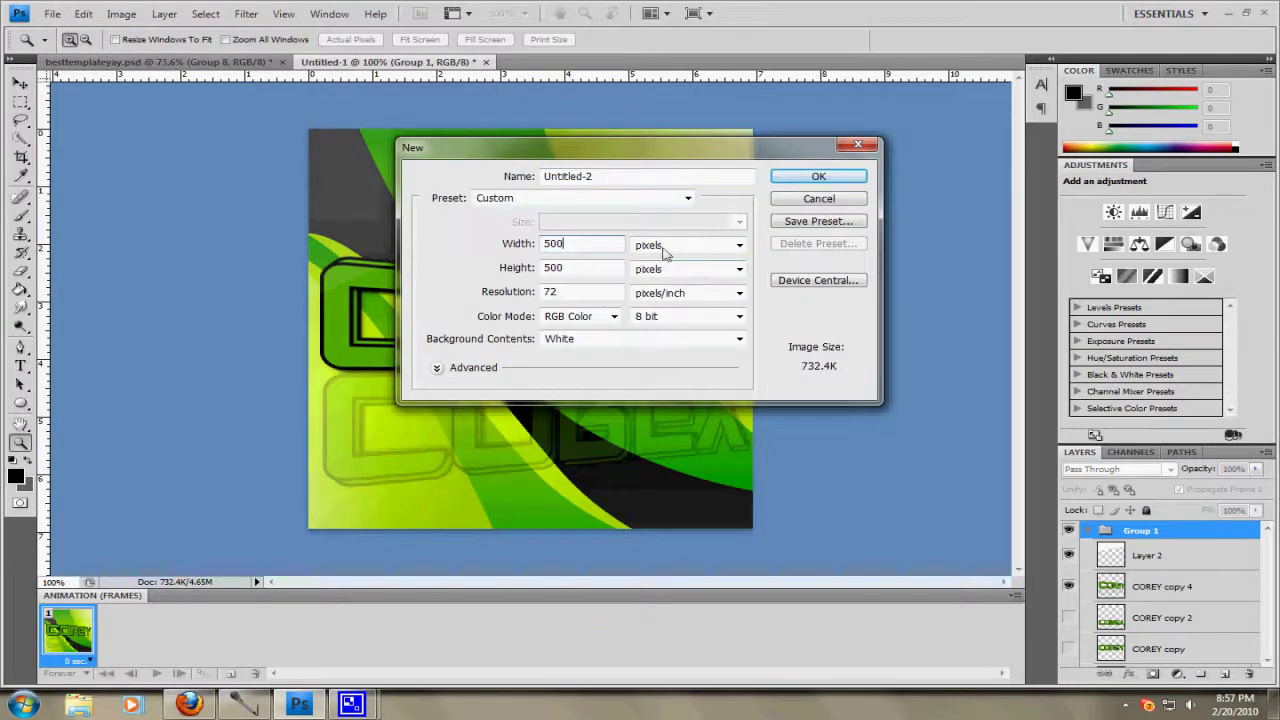
pyautogui.click(590, 268)
pyautogui.click(607, 250)
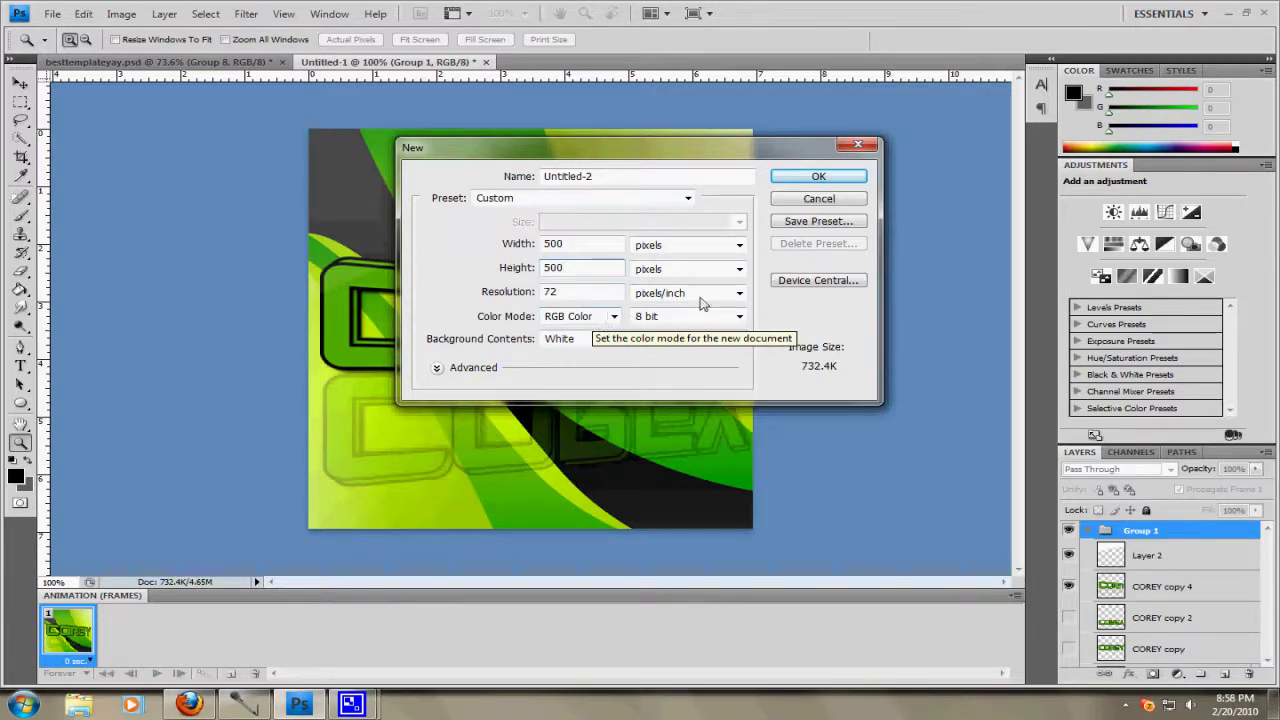
pyautogui.click(668, 340)
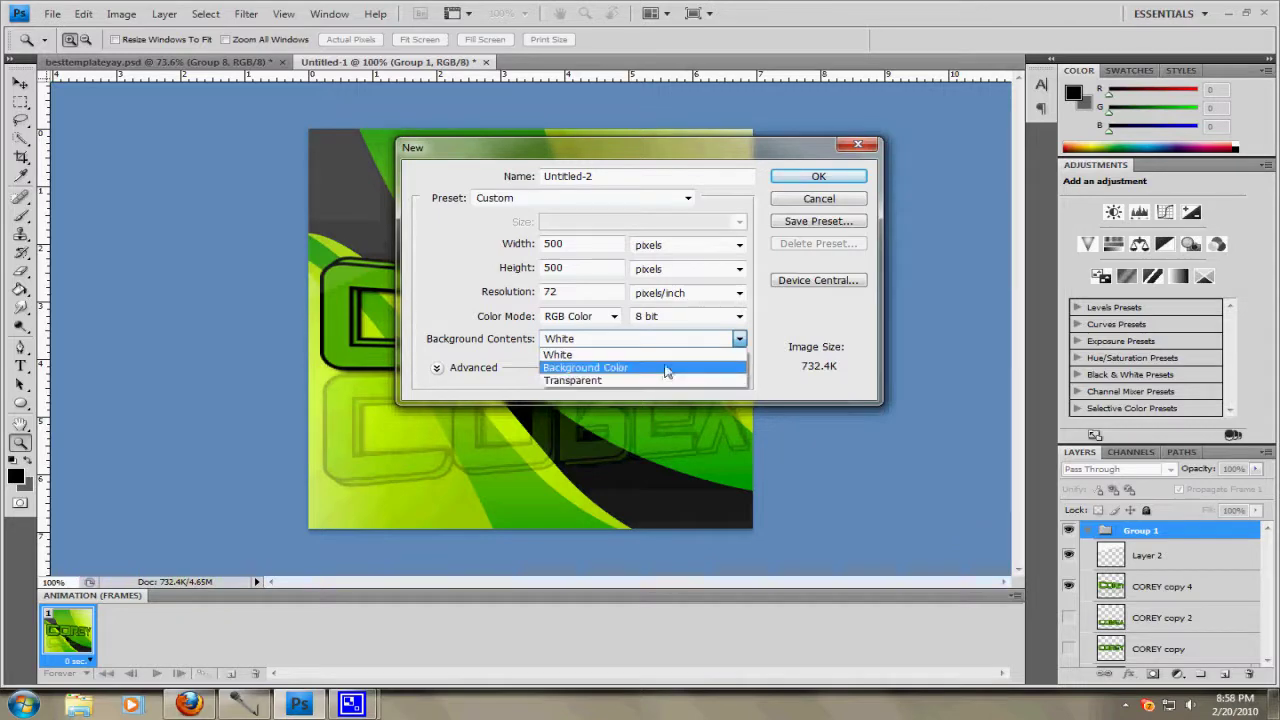
pyautogui.click(660, 381)
pyautogui.click(812, 176)
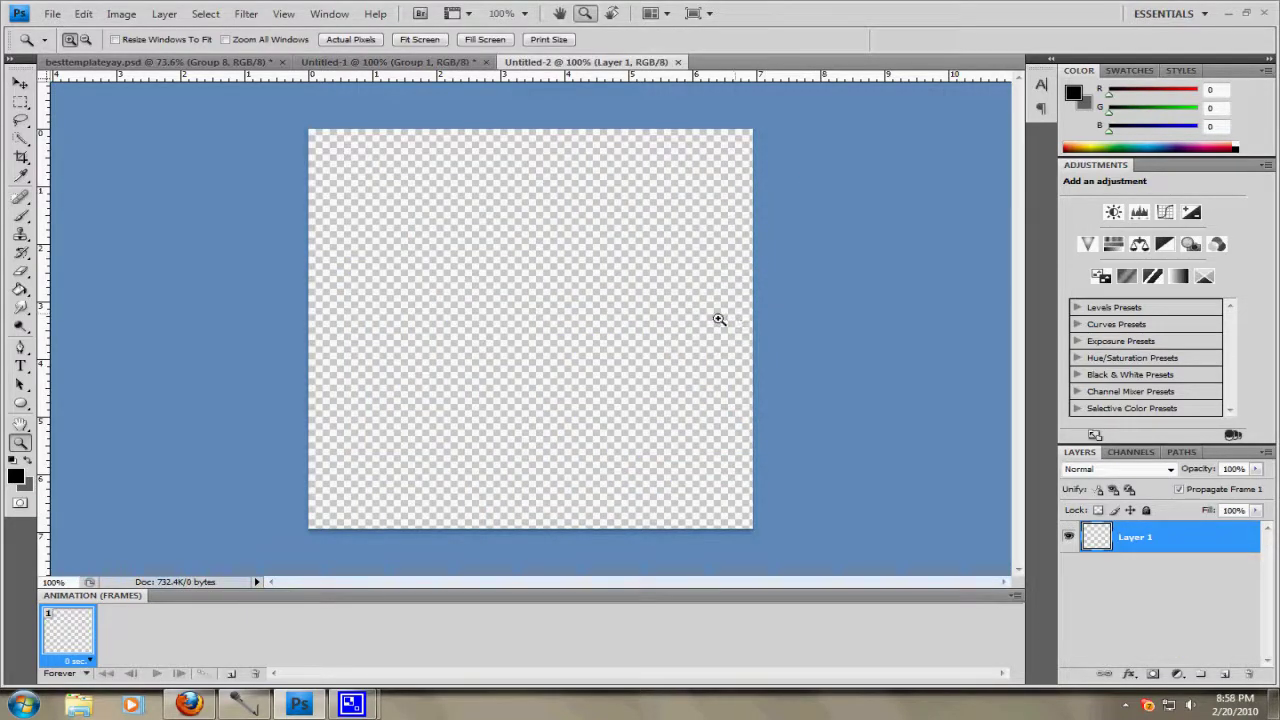
pyautogui.click(212, 708)
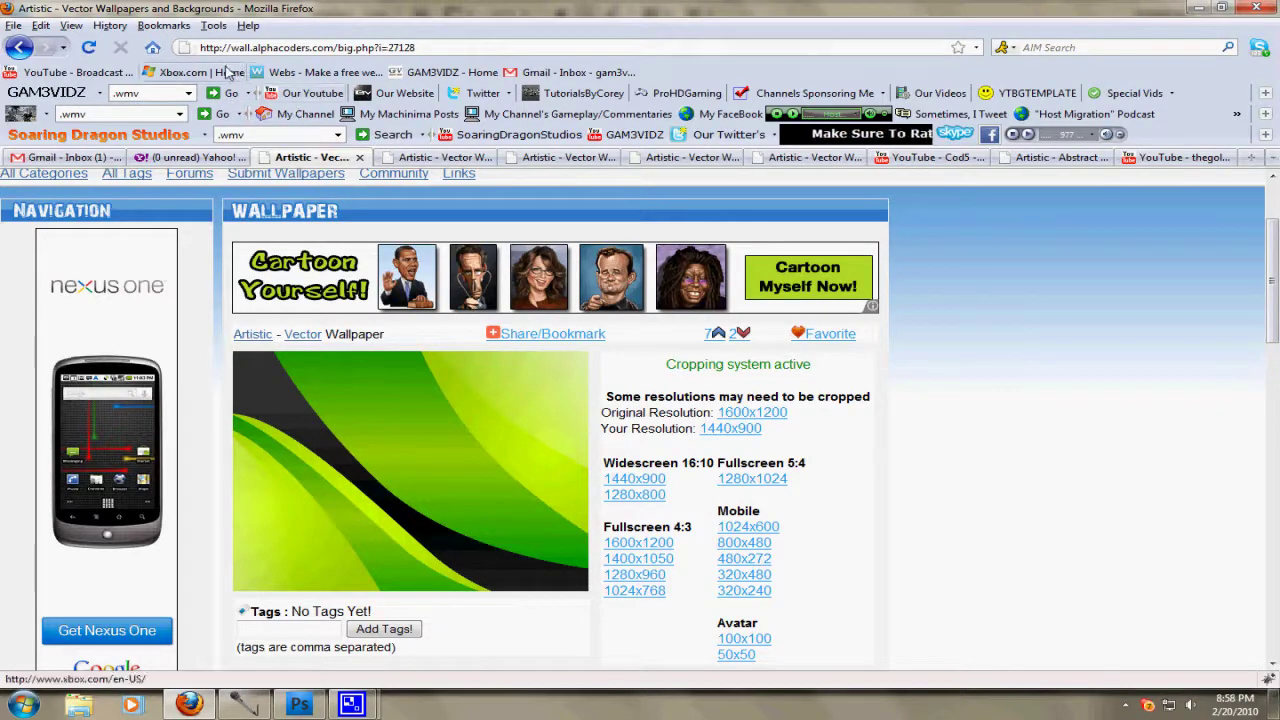
# Scroll the Firefox vector wallpaper page to show the green and black curved wallpaper
pyautogui.scroll(1, 418, 425)
pyautogui.scroll(-3, 418, 425)
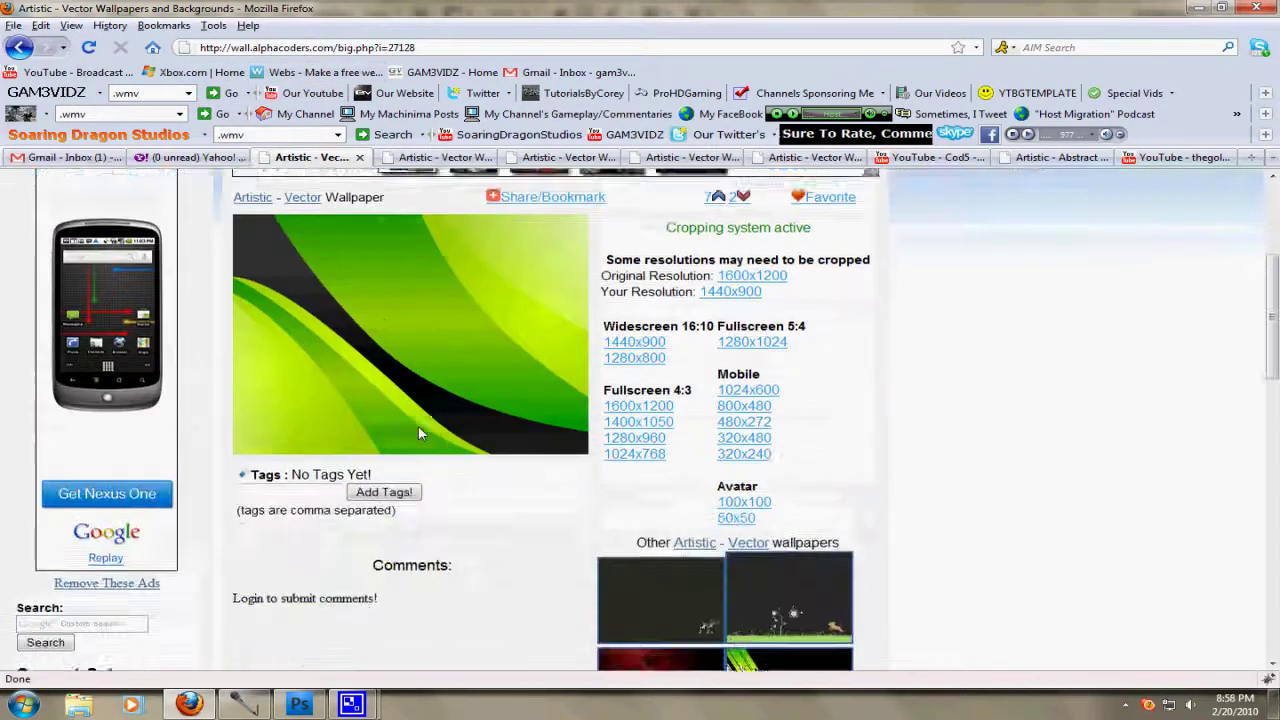
pyautogui.scroll(-8, 418, 432)
pyautogui.scroll(3, 503, 434)
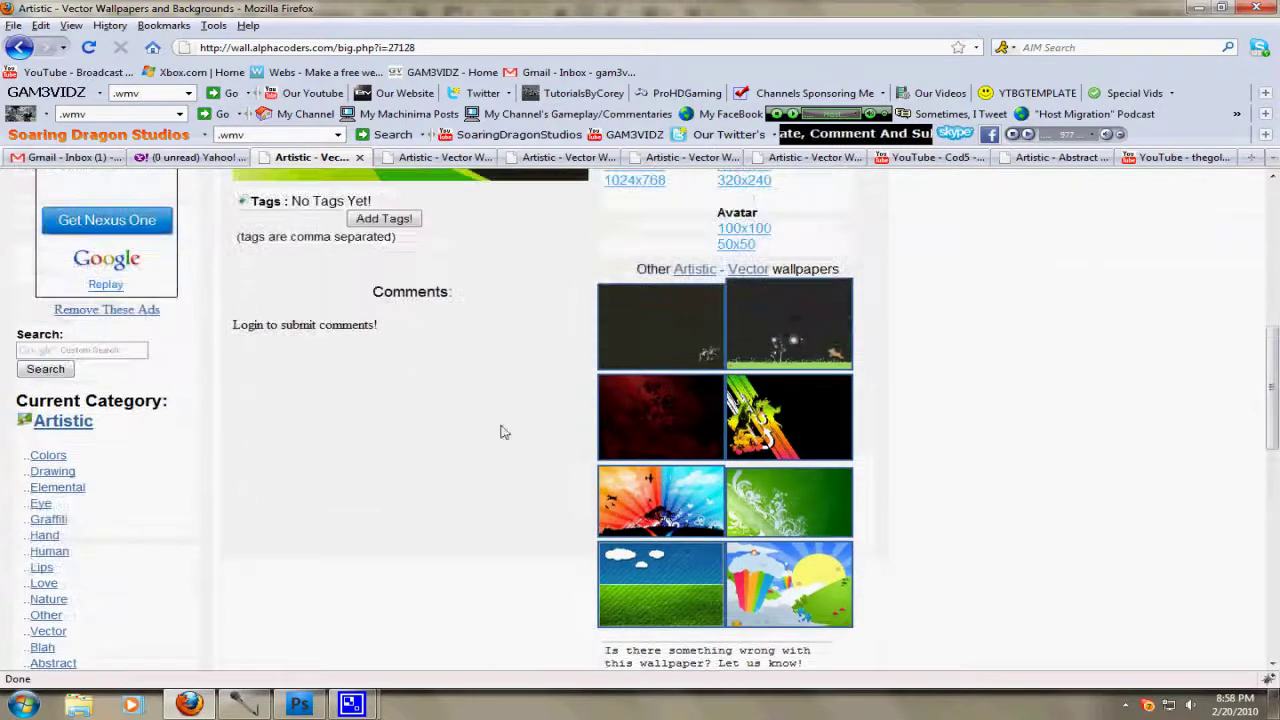
pyautogui.scroll(4, 514, 391)
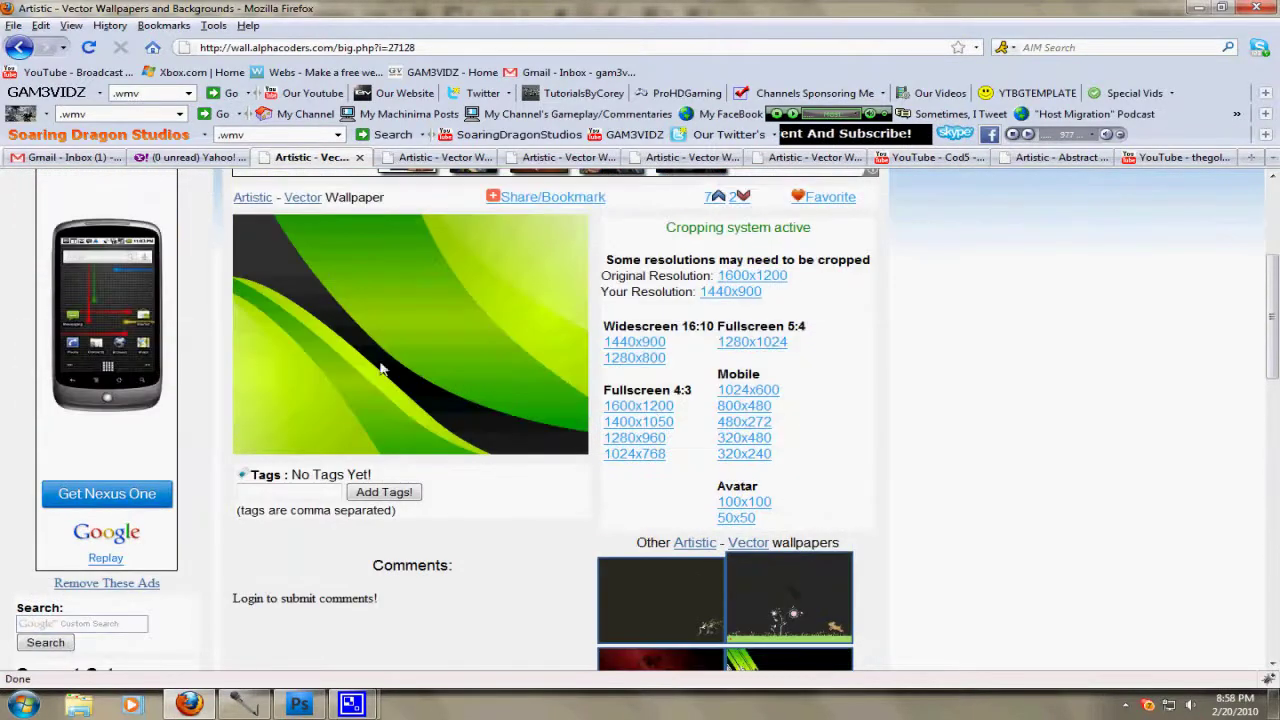
# Drag the green wallpaper image from Firefox onto the Untitled-2 canvas
pyautogui.click(299, 704)
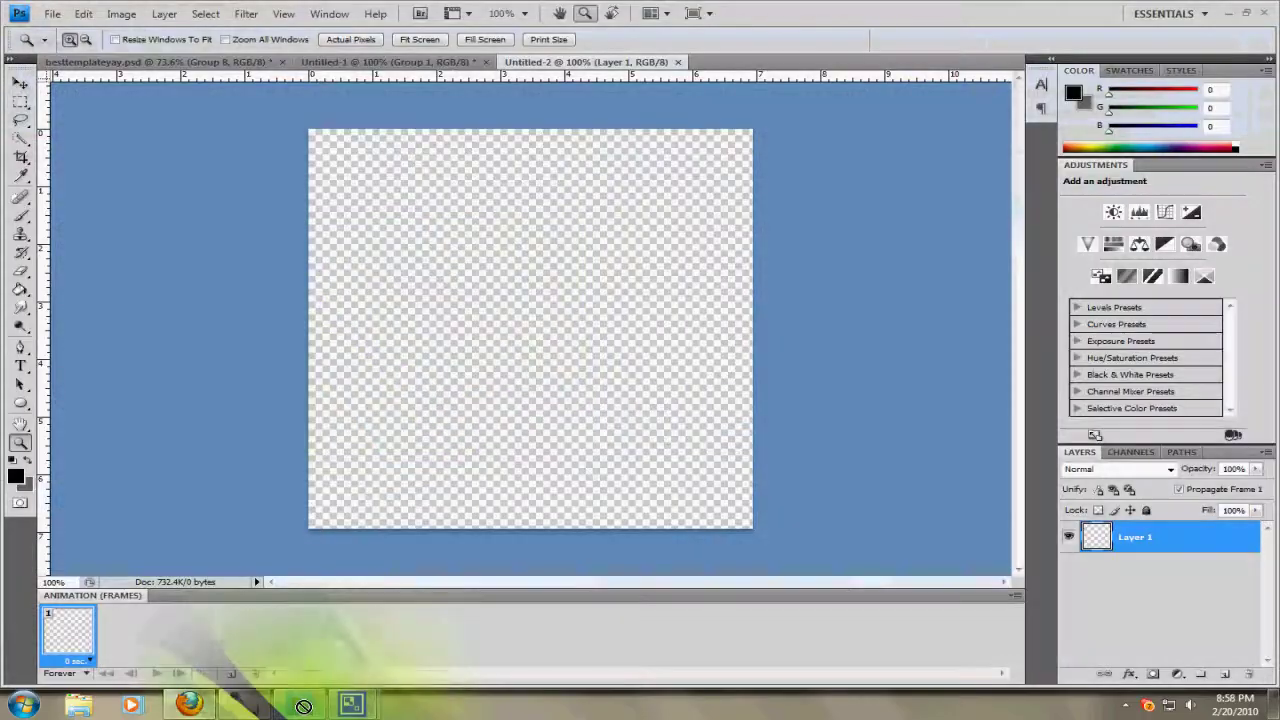
pyautogui.moveTo(484, 441); pyautogui.dragTo(497, 414)
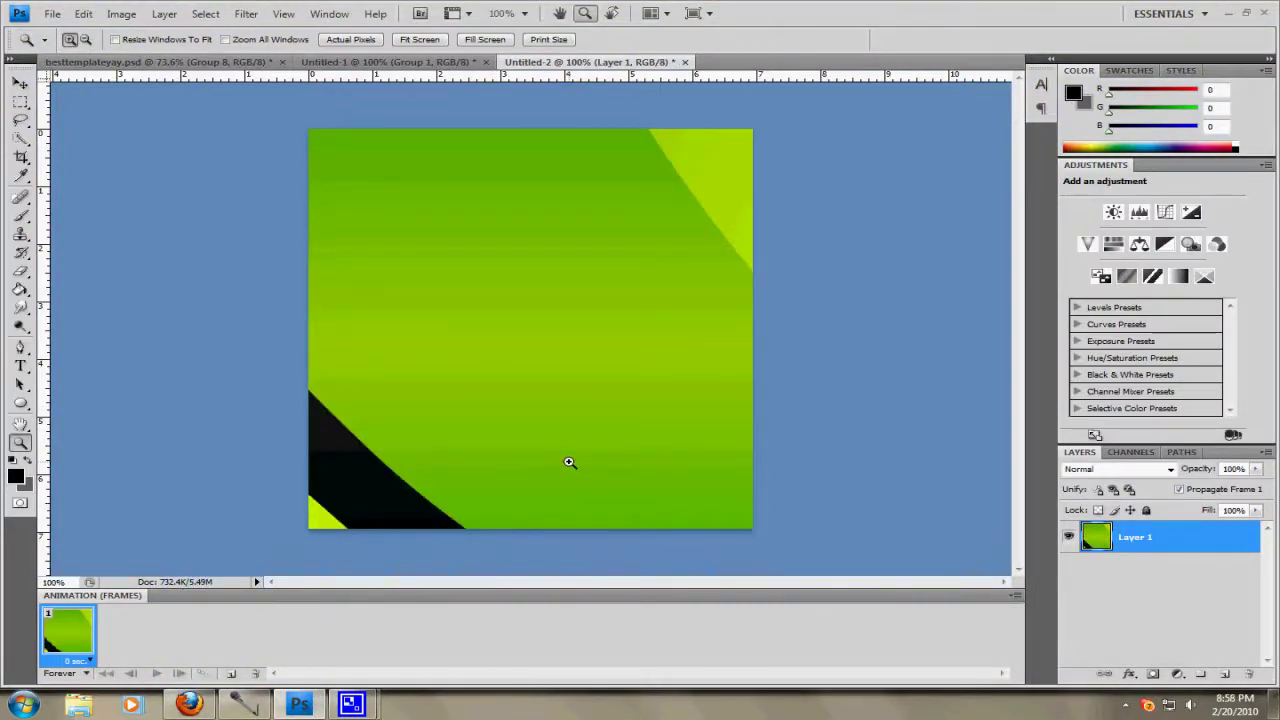
pyautogui.hotkey('ctrl', '-')
pyautogui.hotkey('ctrl', '-')
pyautogui.hotkey('ctrl', '-')
pyautogui.hotkey('ctrl', '-')
pyautogui.hotkey('ctrl', '-')
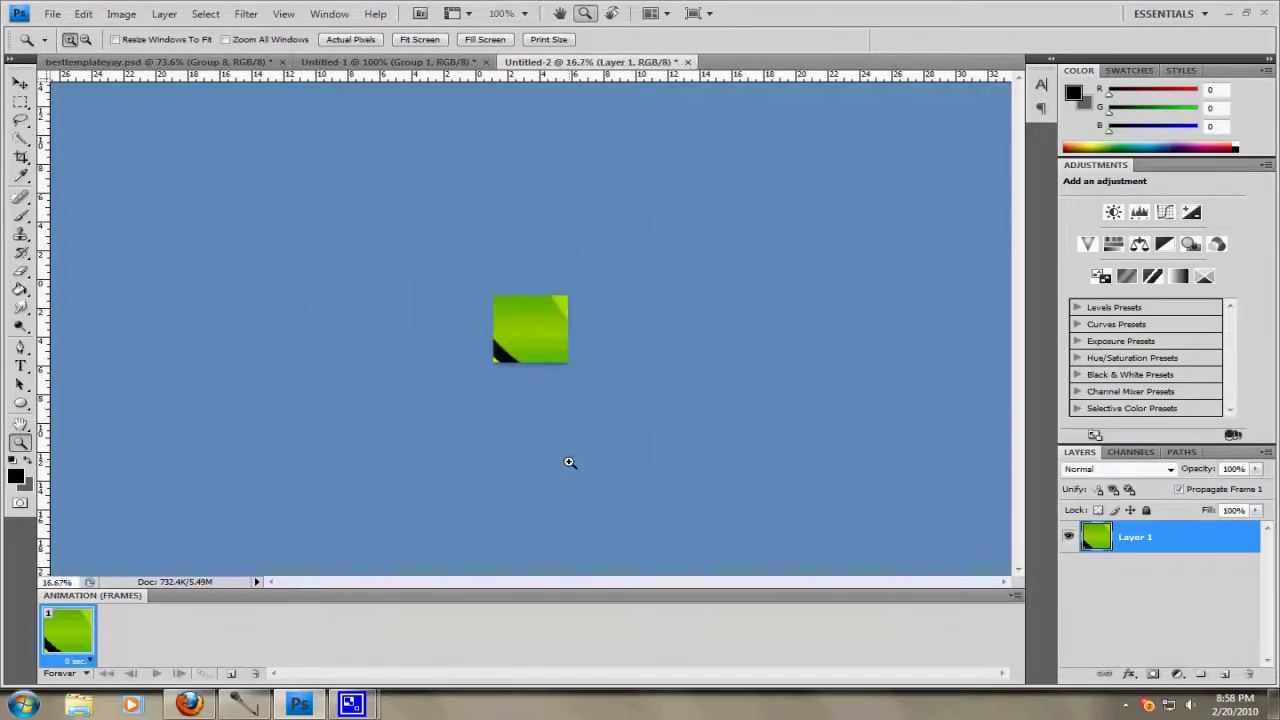
# Scale the wallpaper down with Free Transform to fill the 500×500 canvas, viewed at actual size
pyautogui.hotkey('ctrl', 't')
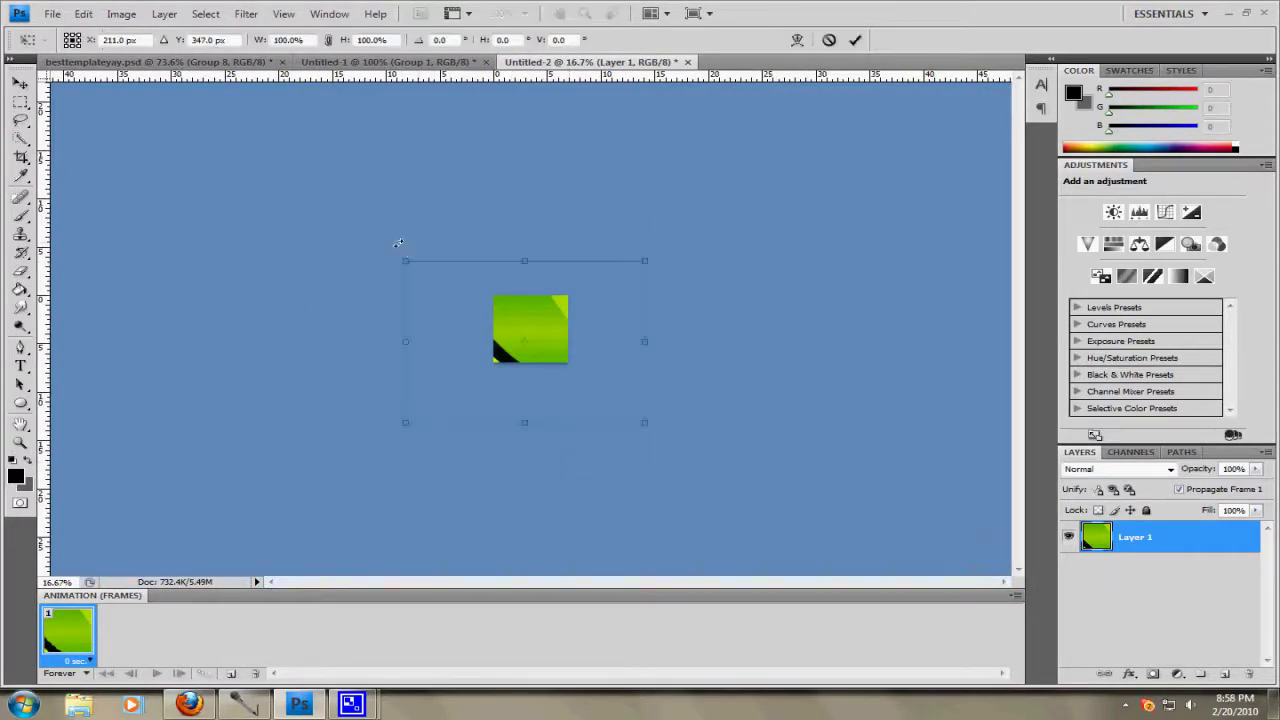
pyautogui.moveTo(405, 261); pyautogui.dragTo(493, 296)
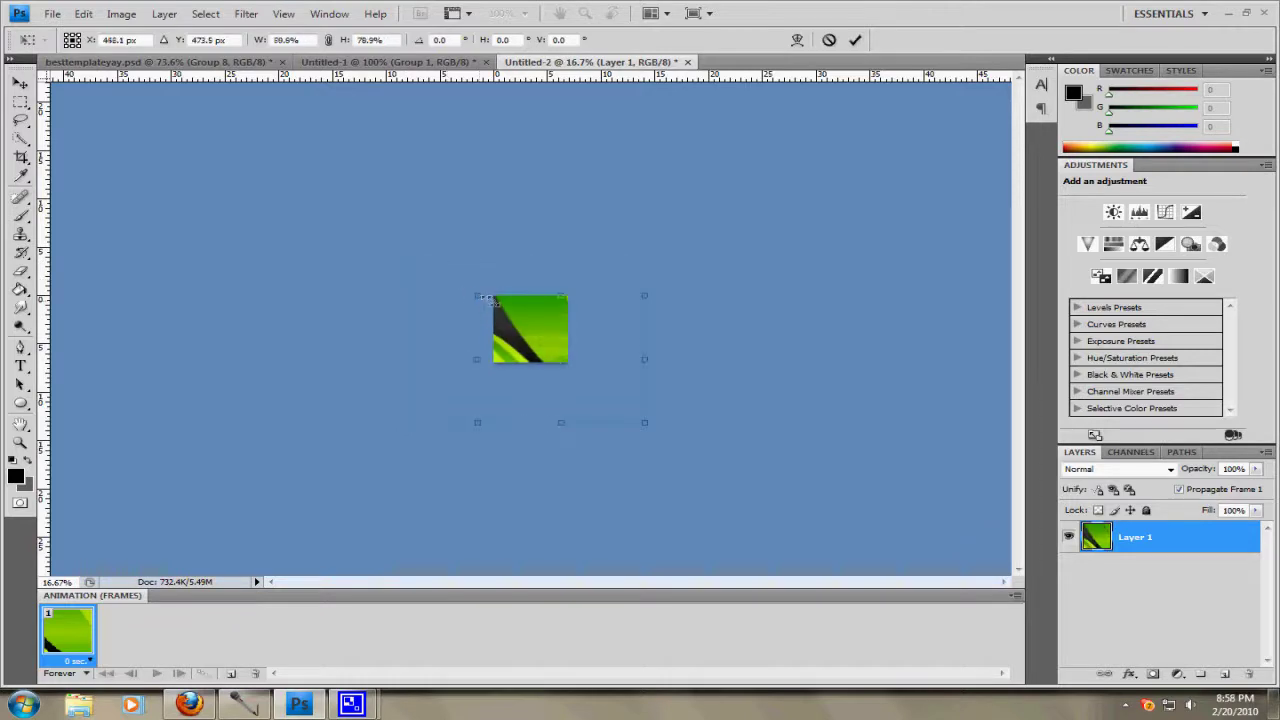
pyautogui.moveTo(644, 422); pyautogui.dragTo(570, 362)
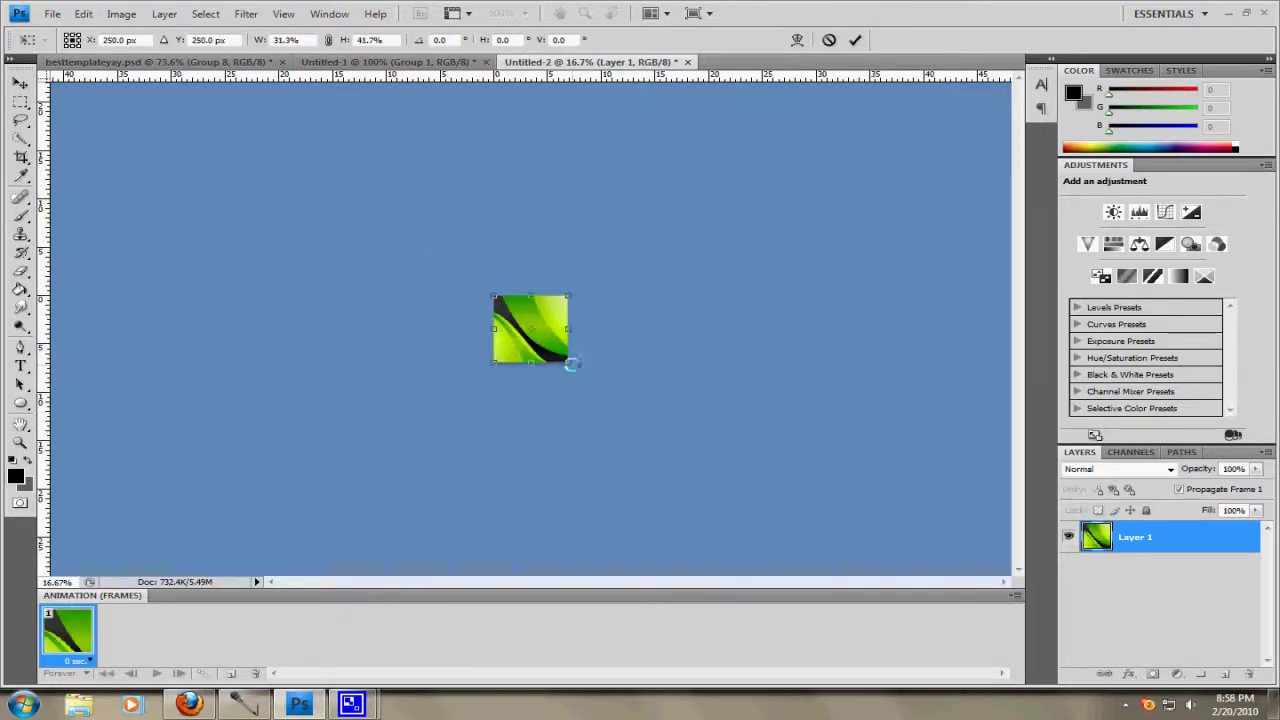
pyautogui.click(22, 82)
pyautogui.press('Return')
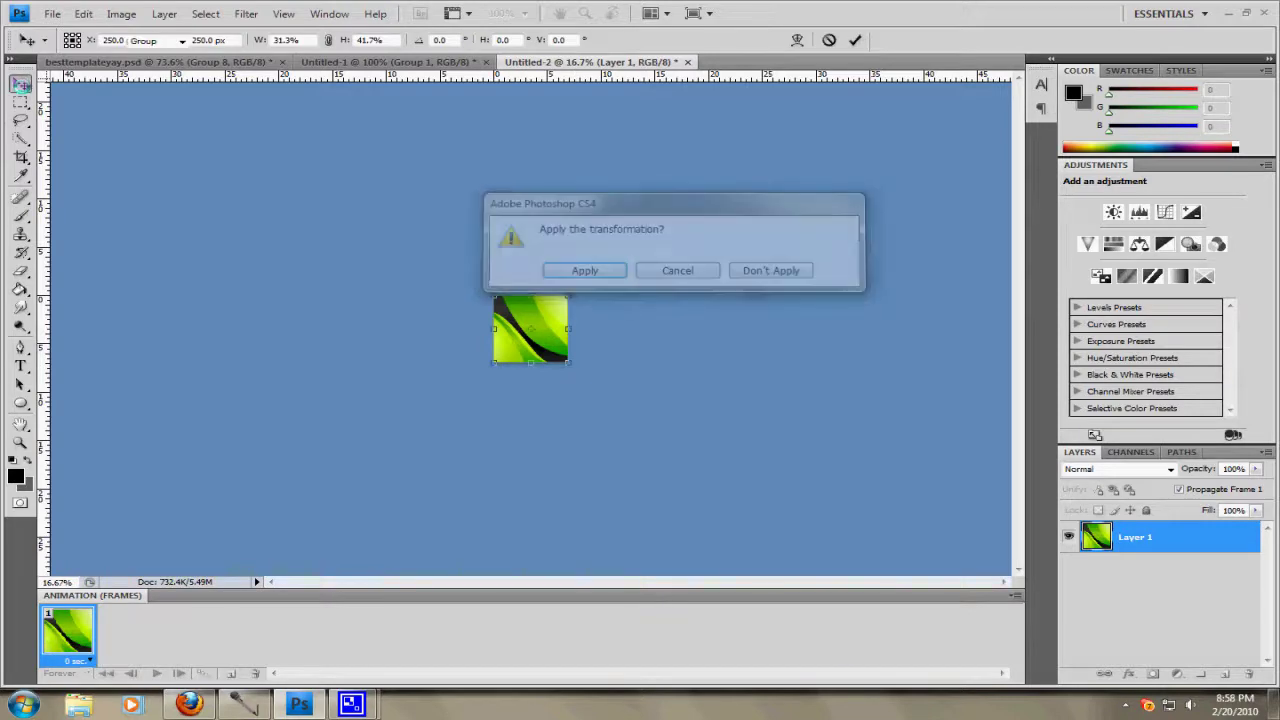
pyautogui.hotkey('ctrl', '1')
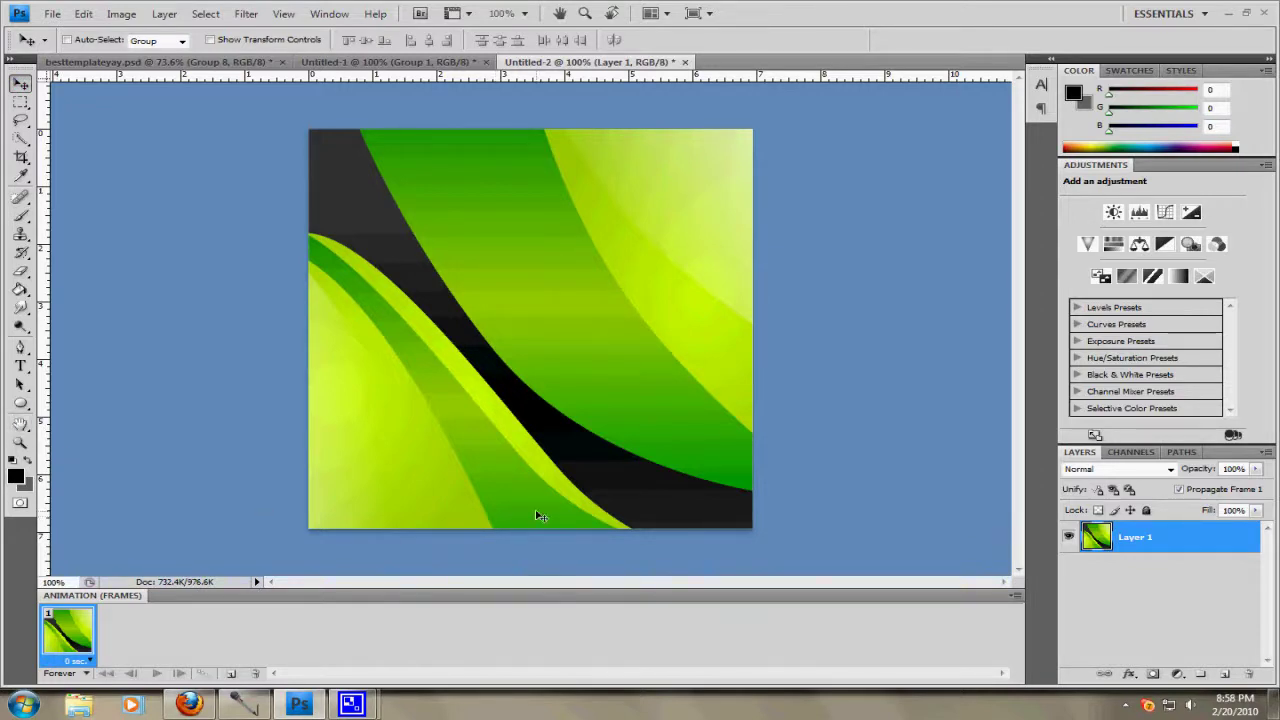
pyautogui.click(20, 365)
# Type COREY in large black text and move it up and left over the wallpaper
pyautogui.click(380, 343)
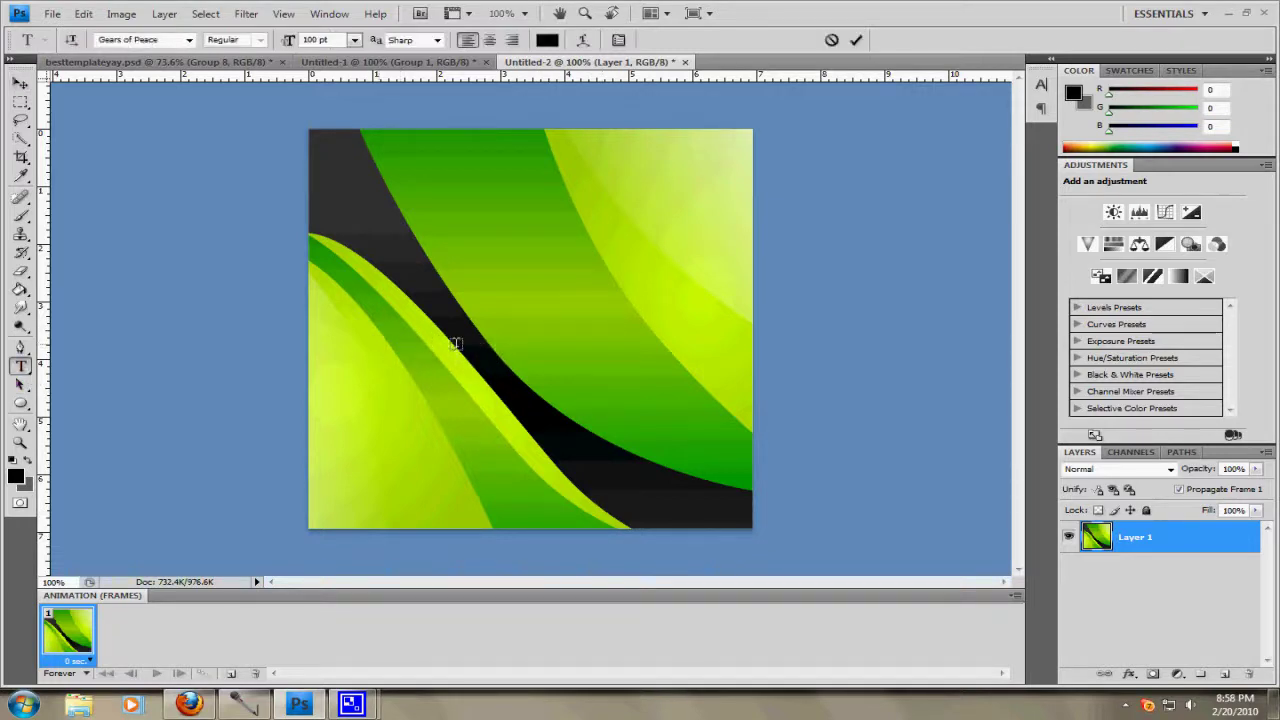
pyautogui.write('COREY')
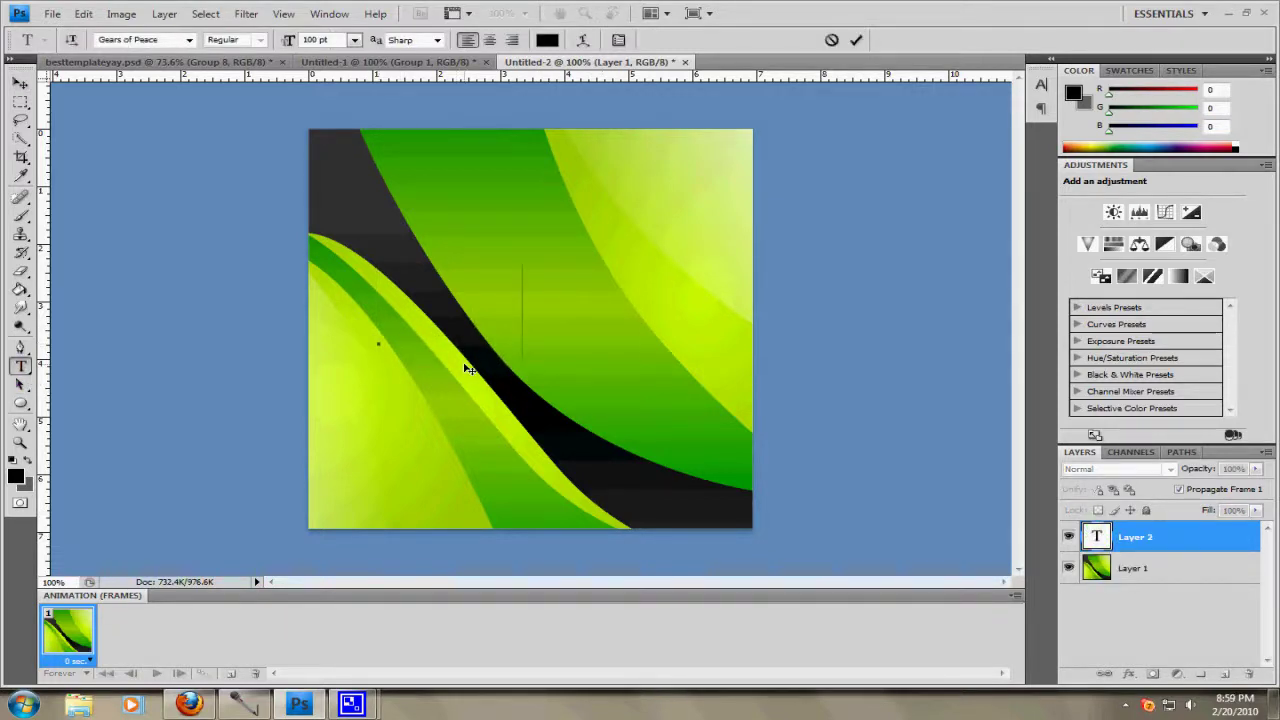
pyautogui.hotkey('ctrl', 'a')
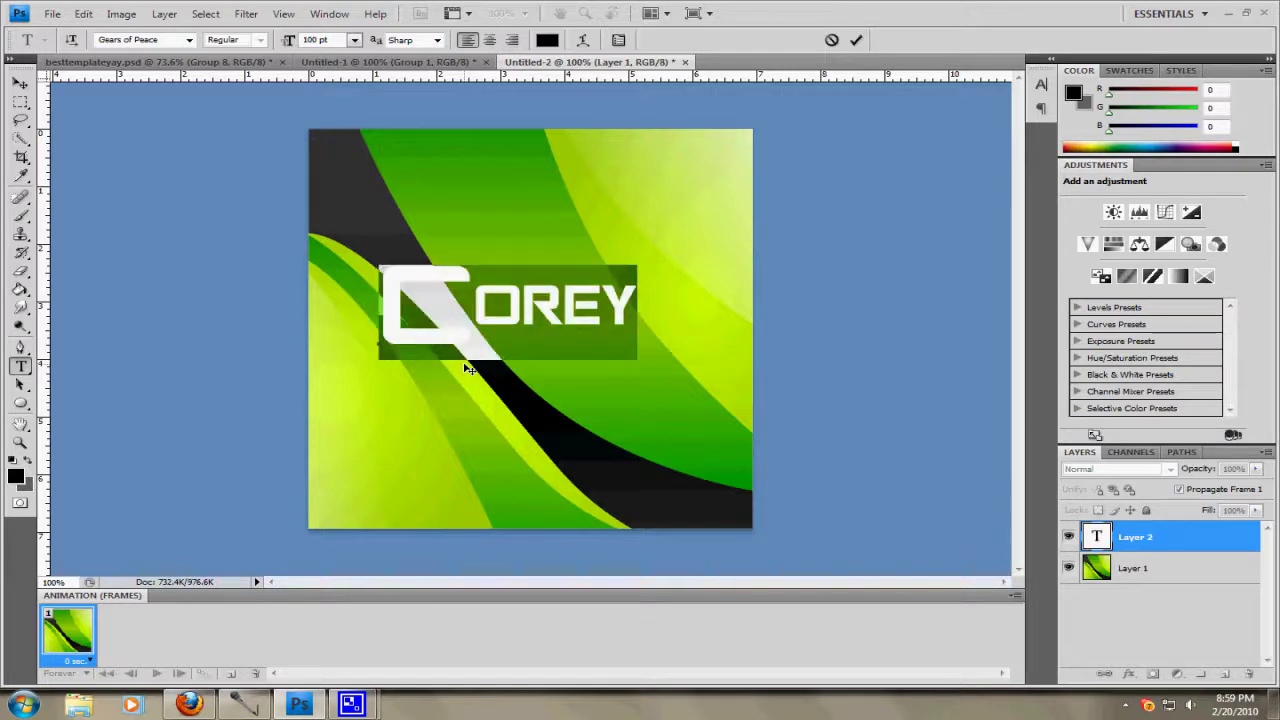
pyautogui.hotkey('ctrl', 'h')
pyautogui.hotkey('ctrl', 'shift', '.')
pyautogui.hotkey('ctrl', 'shift', '.')
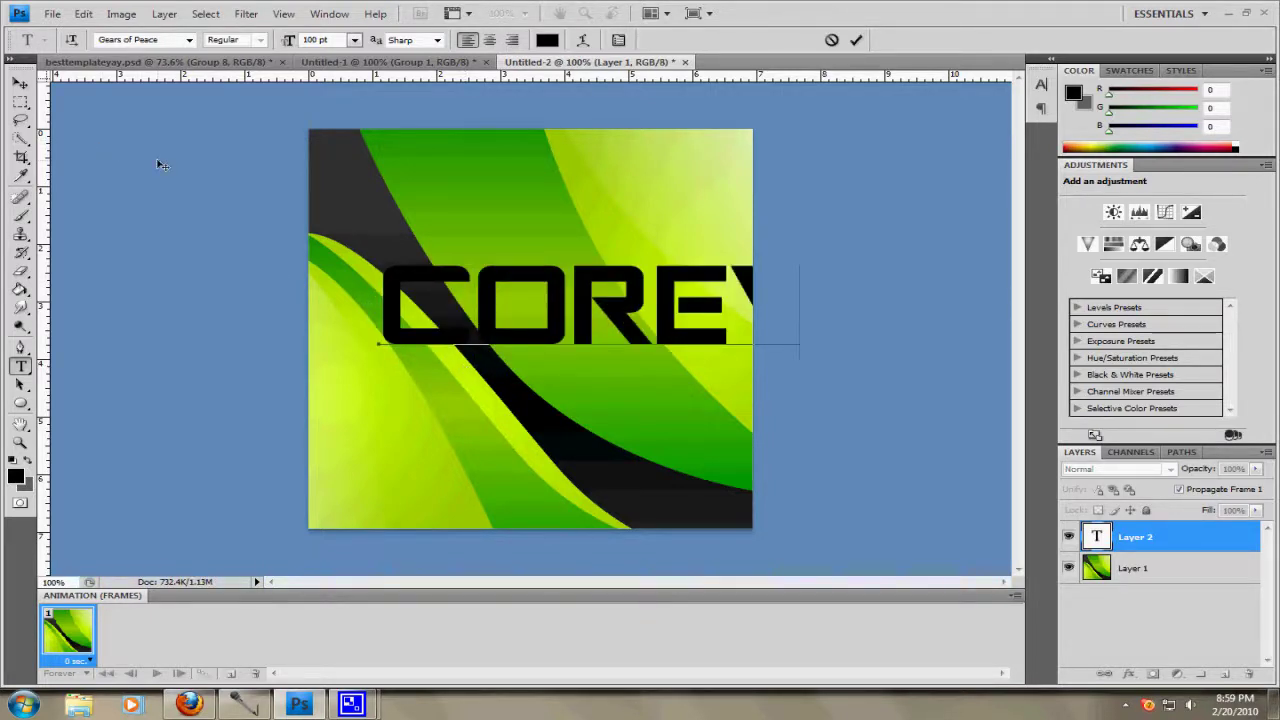
pyautogui.click(20, 88)
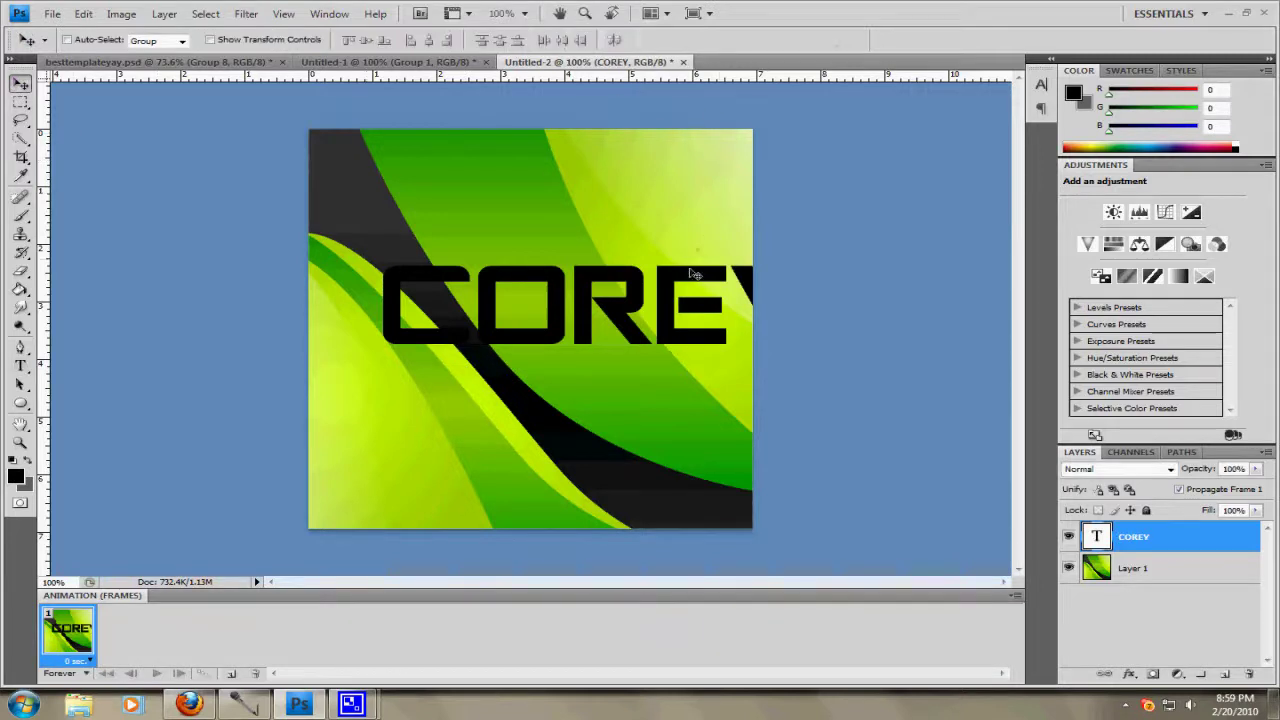
pyautogui.moveTo(610, 298); pyautogui.dragTo(435, 254)
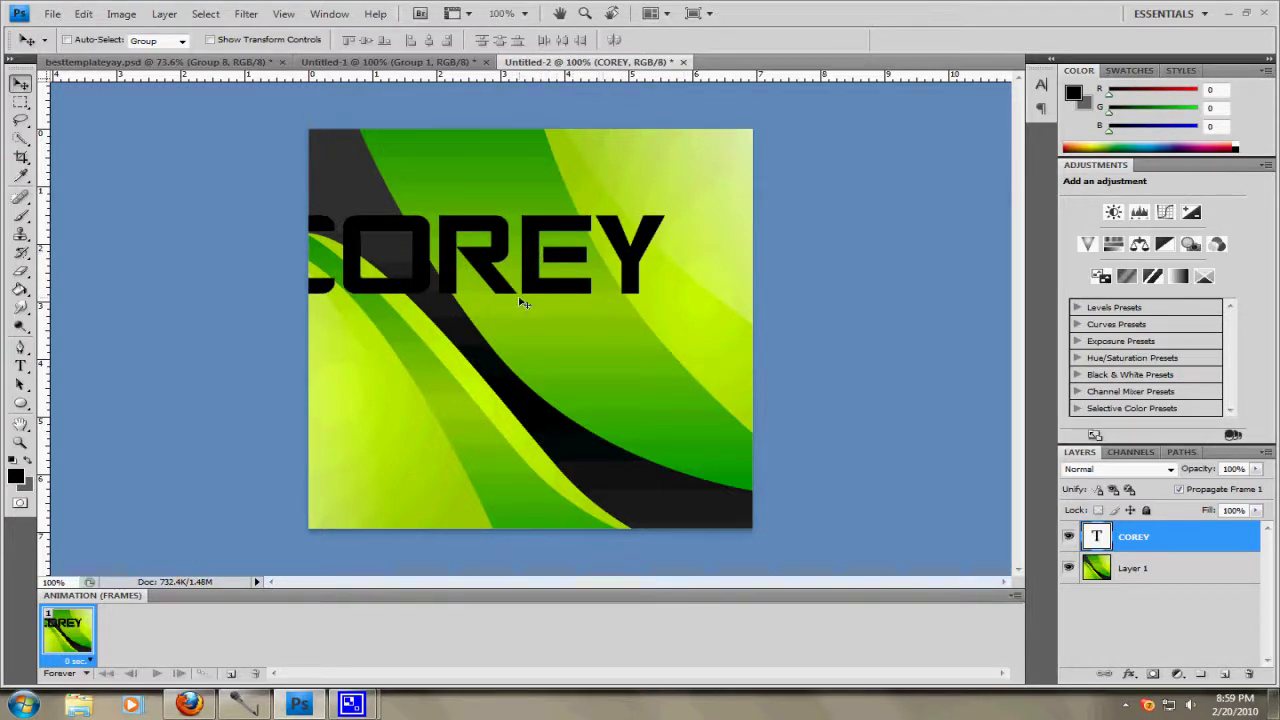
# Activate the wallpaper layer, undo its accidental shifts, and clear the selection
pyautogui.click(1156, 571)
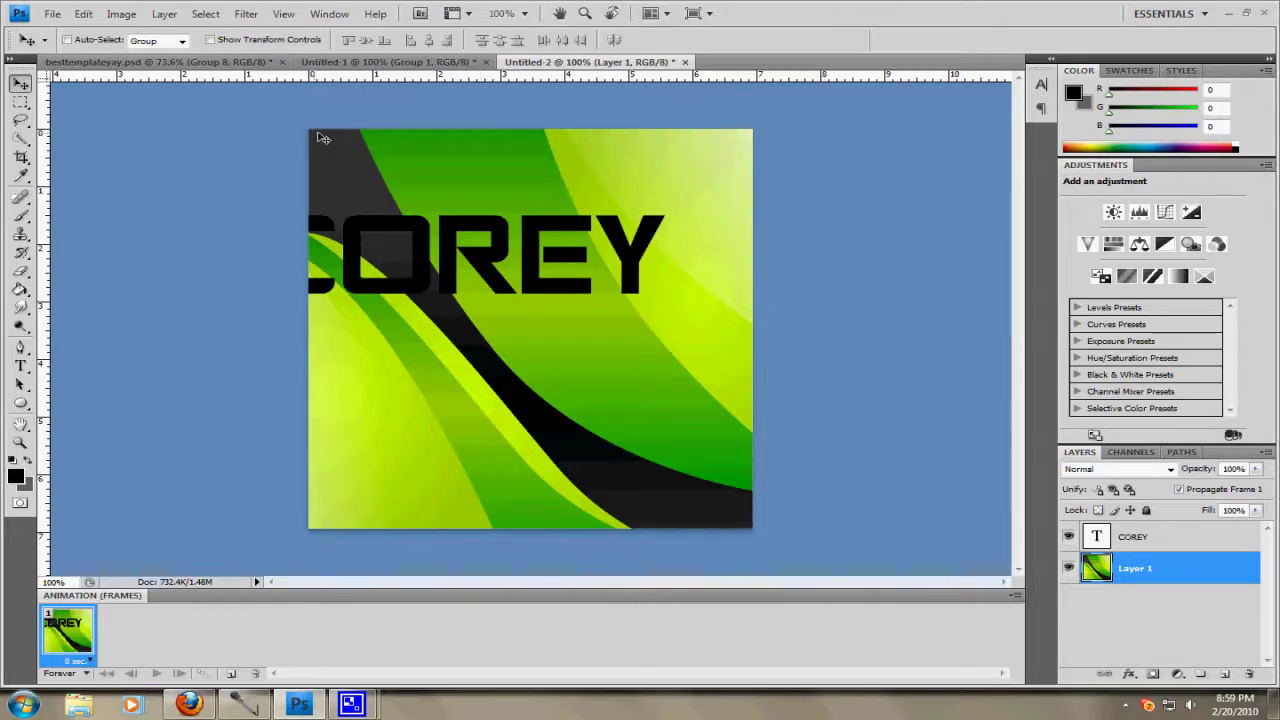
pyautogui.hotkey('ctrl', 'z')
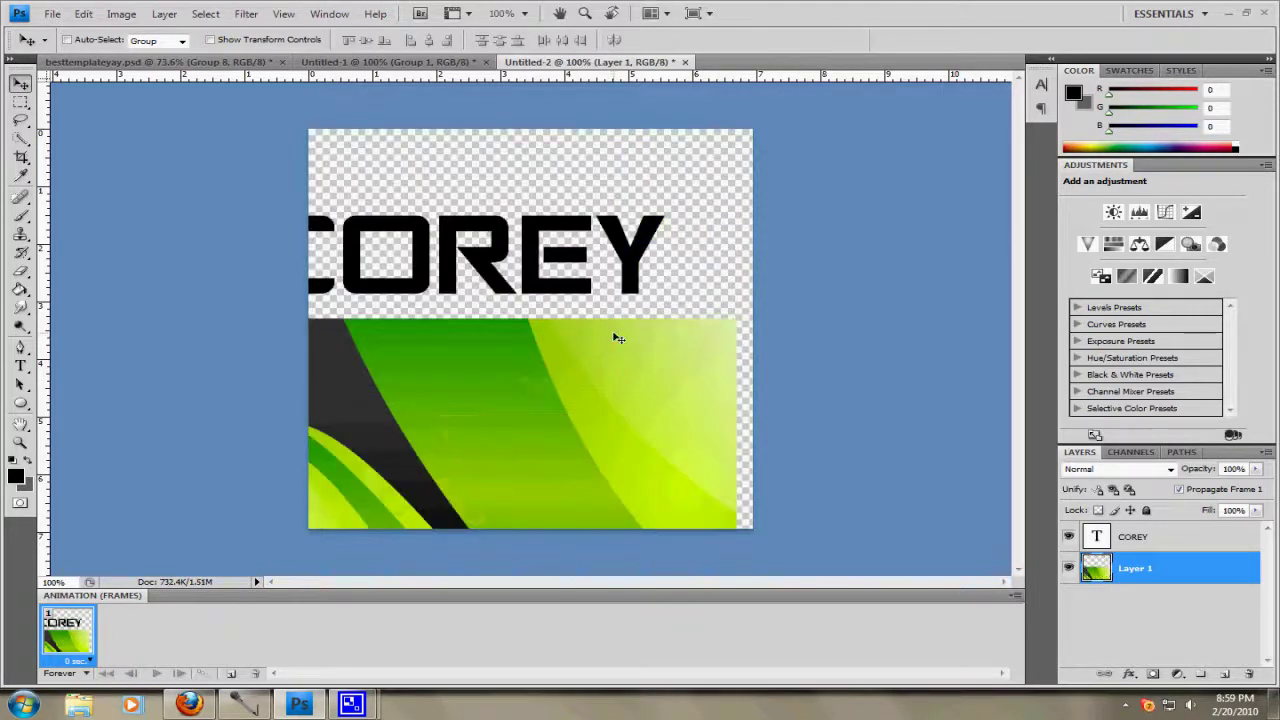
pyautogui.hotkey('ctrl', 'z')
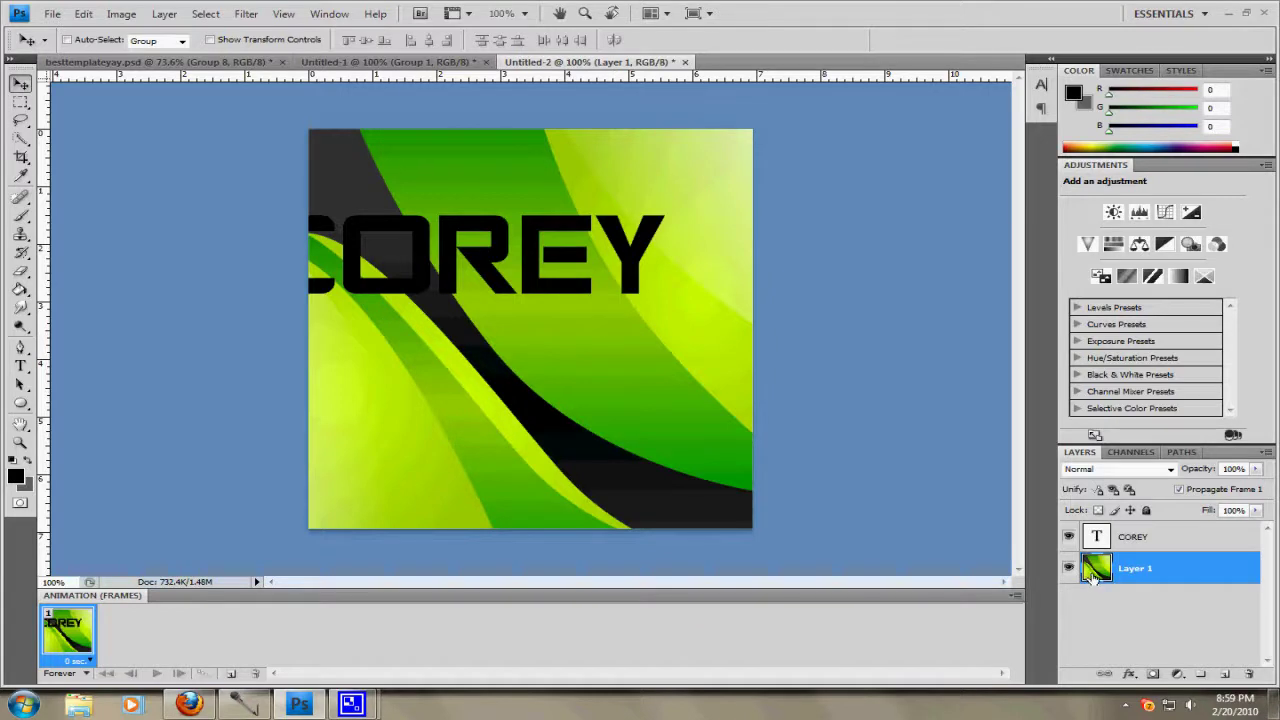
pyautogui.keyDown('ctrl'); pyautogui.click(1095, 570); pyautogui.keyUp('ctrl')
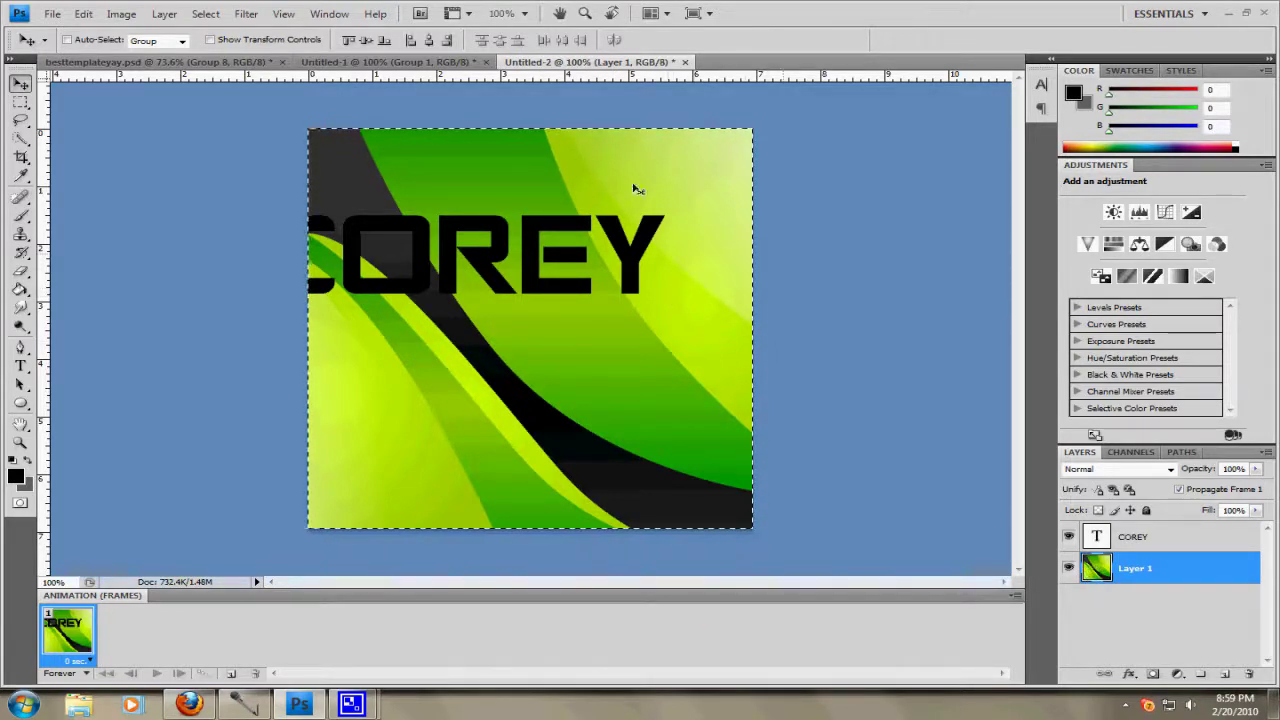
pyautogui.click(20, 101)
pyautogui.hotkey('ctrl', 'd')
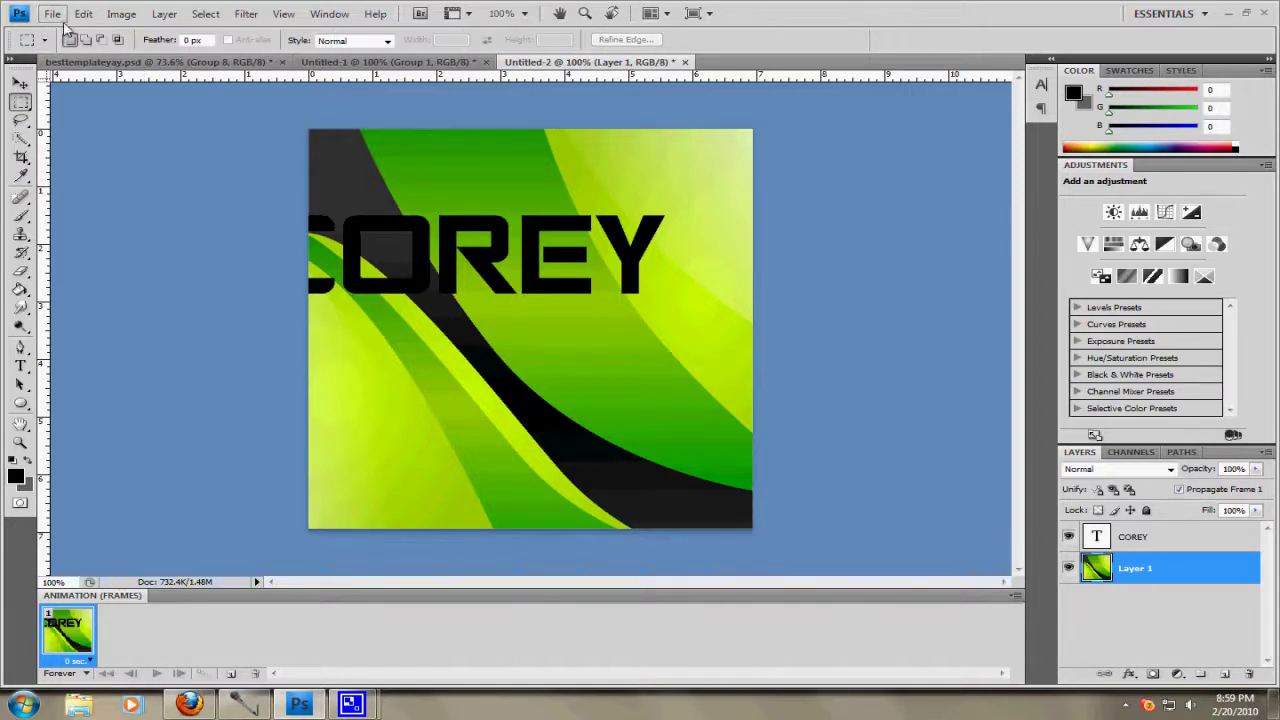
# Select the whole canvas and try moving the COREY title, then undo and deselect
pyautogui.hotkey('ctrl', 'a')
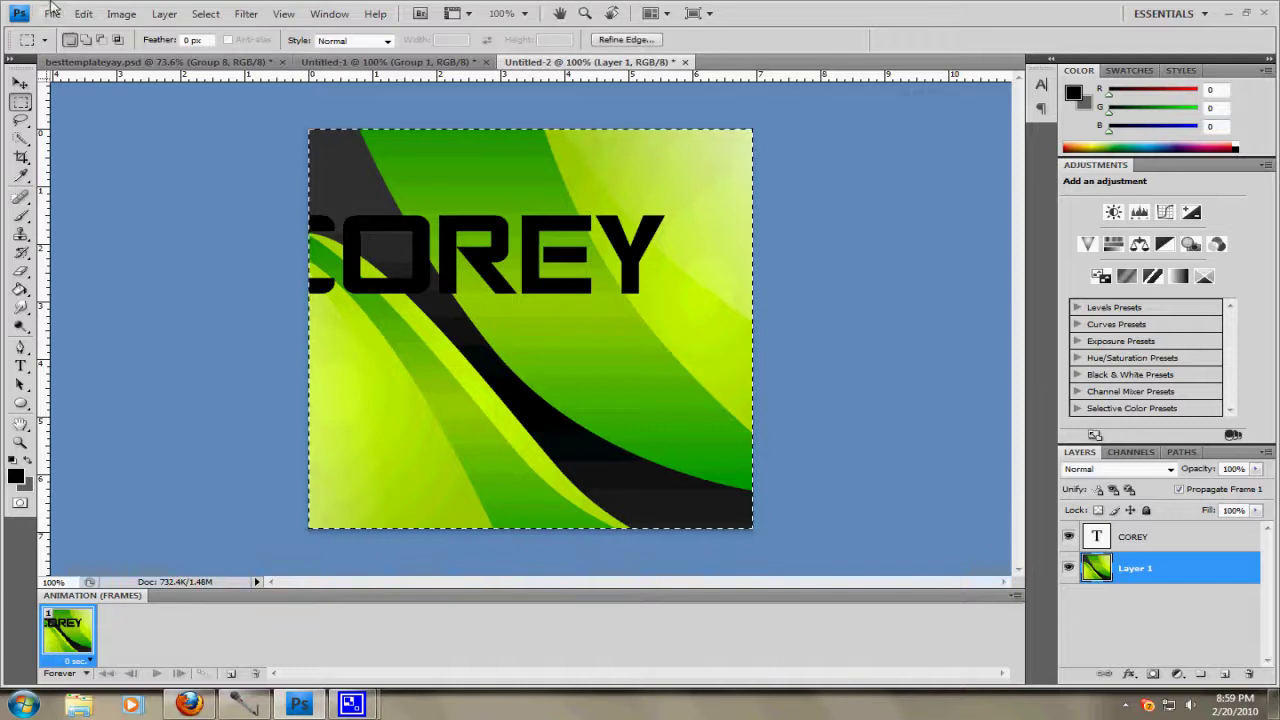
pyautogui.click(21, 83)
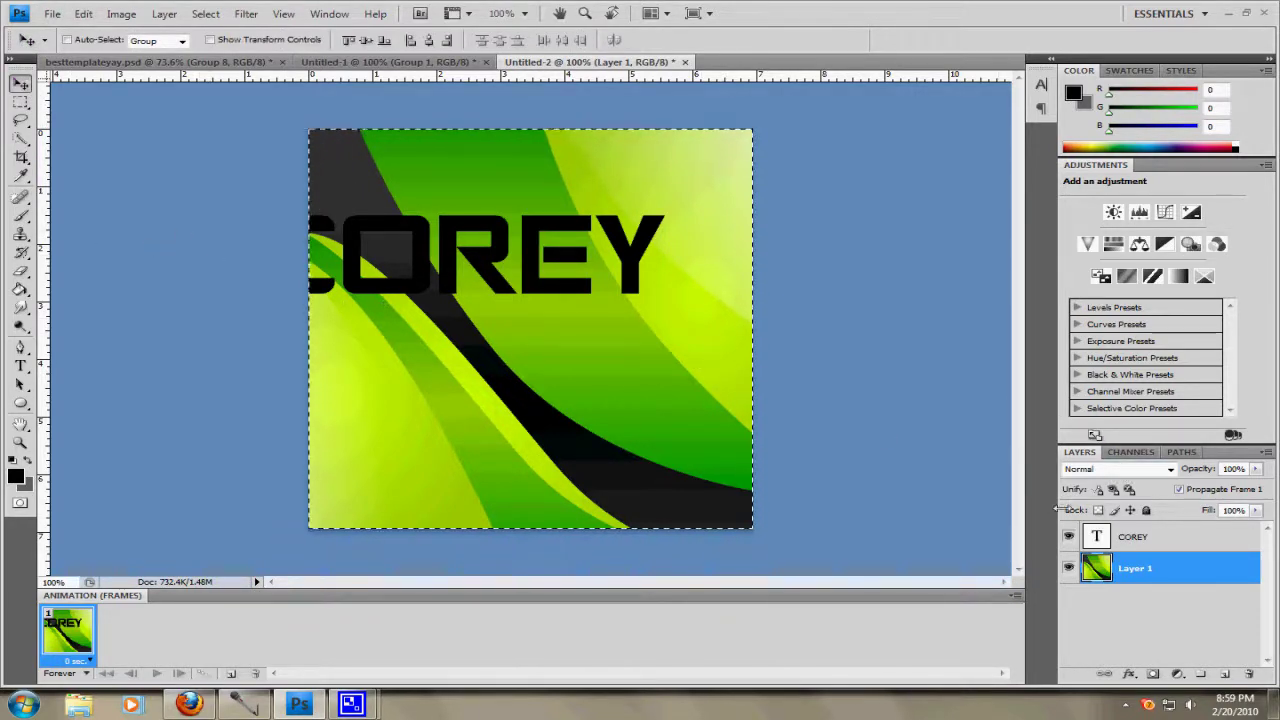
pyautogui.click(1140, 539)
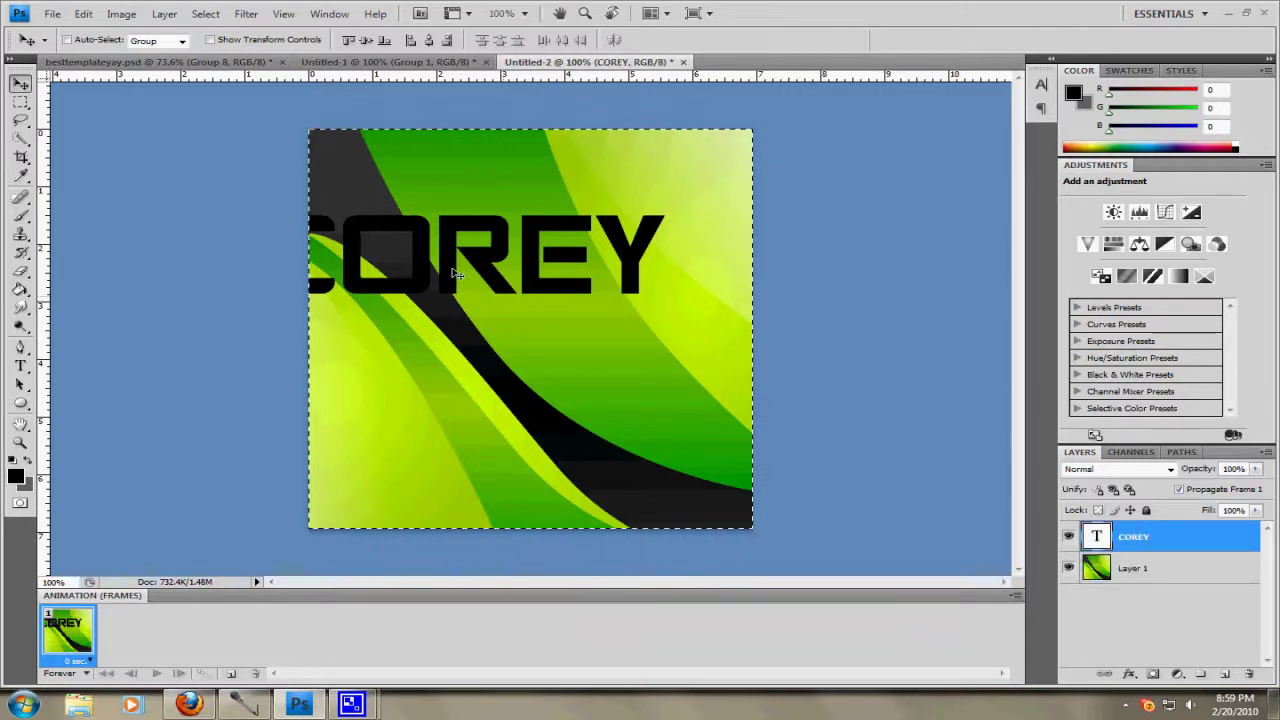
pyautogui.moveTo(400, 229); pyautogui.dragTo(460, 238)
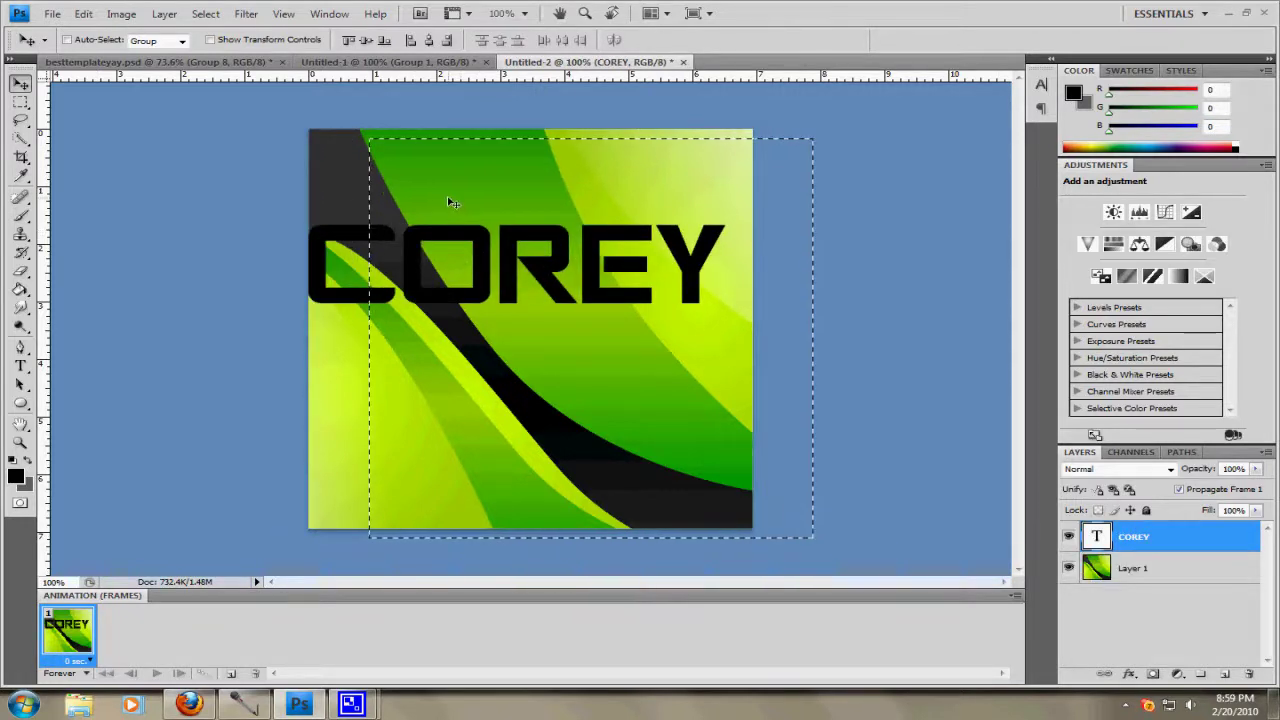
pyautogui.hotkey('ctrl', 'z')
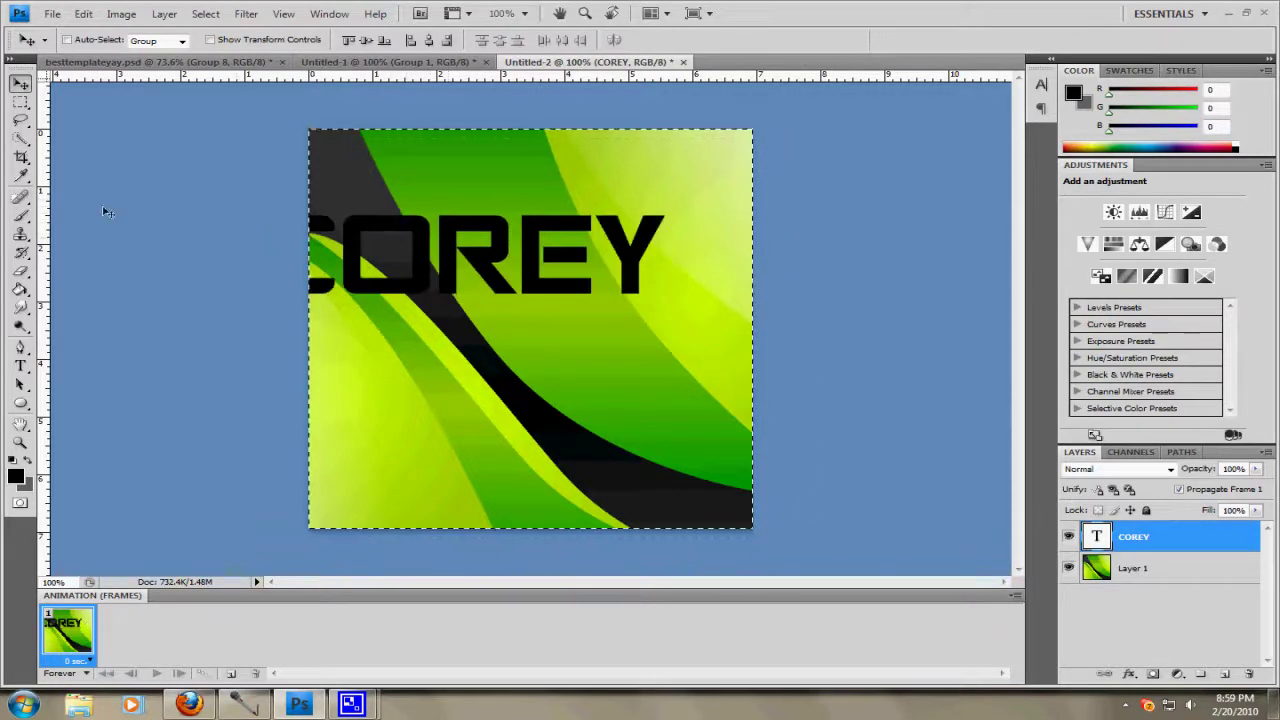
pyautogui.click(20, 102)
pyautogui.hotkey('ctrl', 'd')
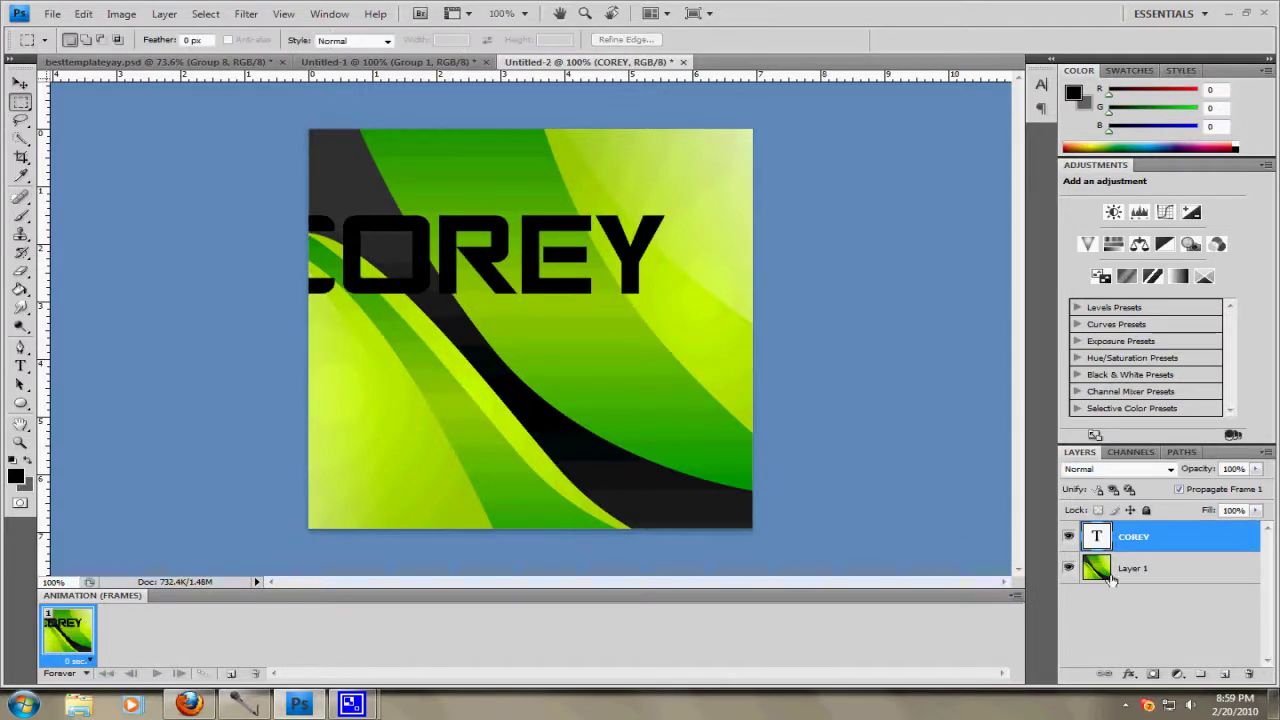
# With the canvas selected, align the COREY layer to vertical and horizontal centres
pyautogui.click(1124, 573)
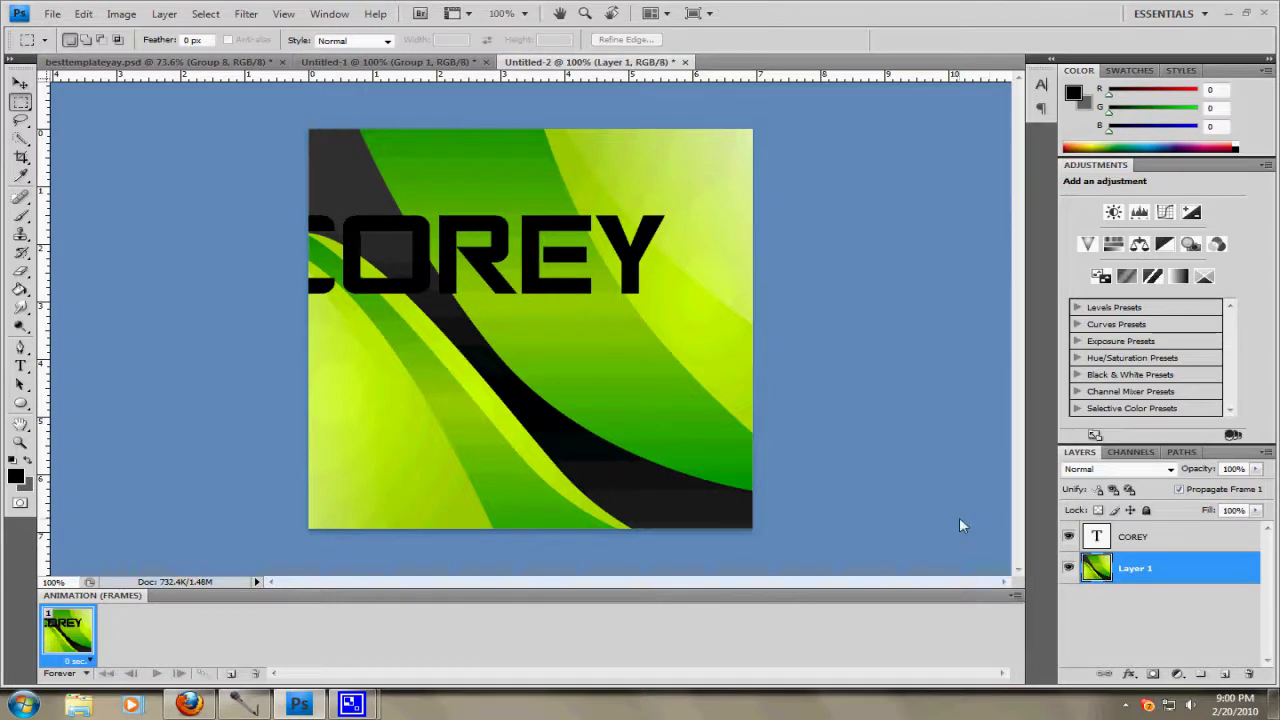
pyautogui.hotkey('ctrl', 'a')
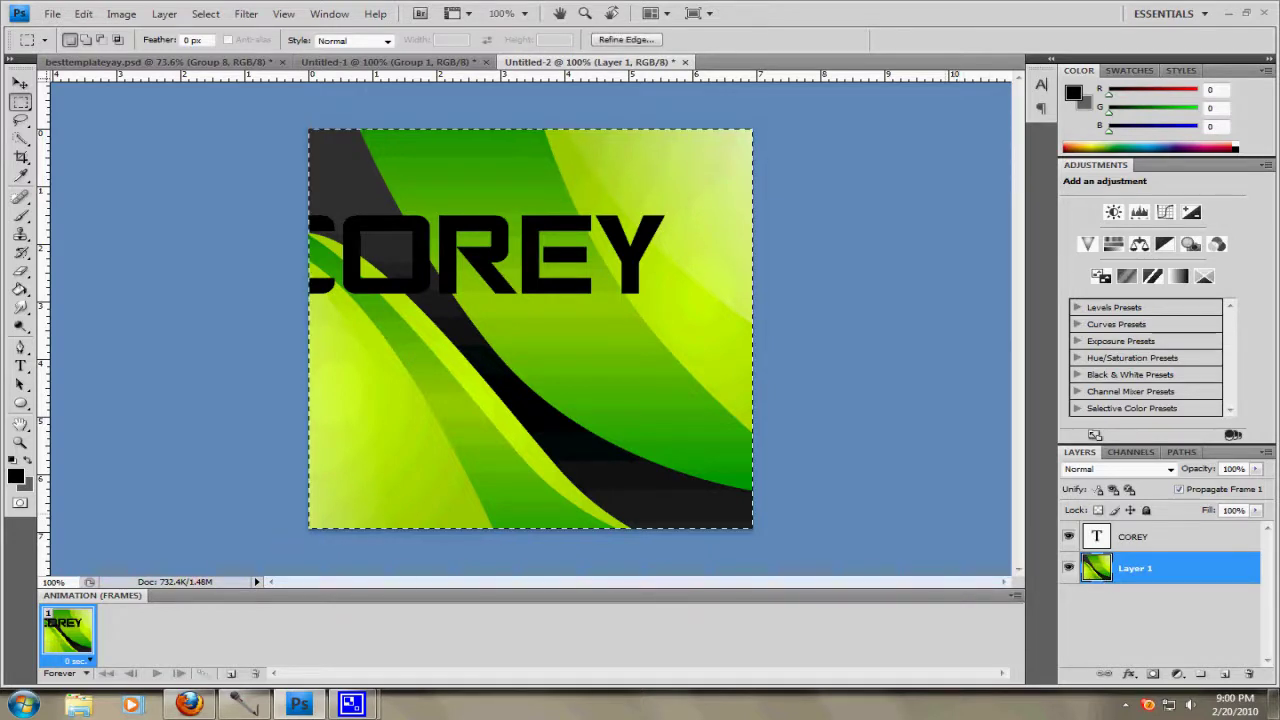
pyautogui.click(1181, 547)
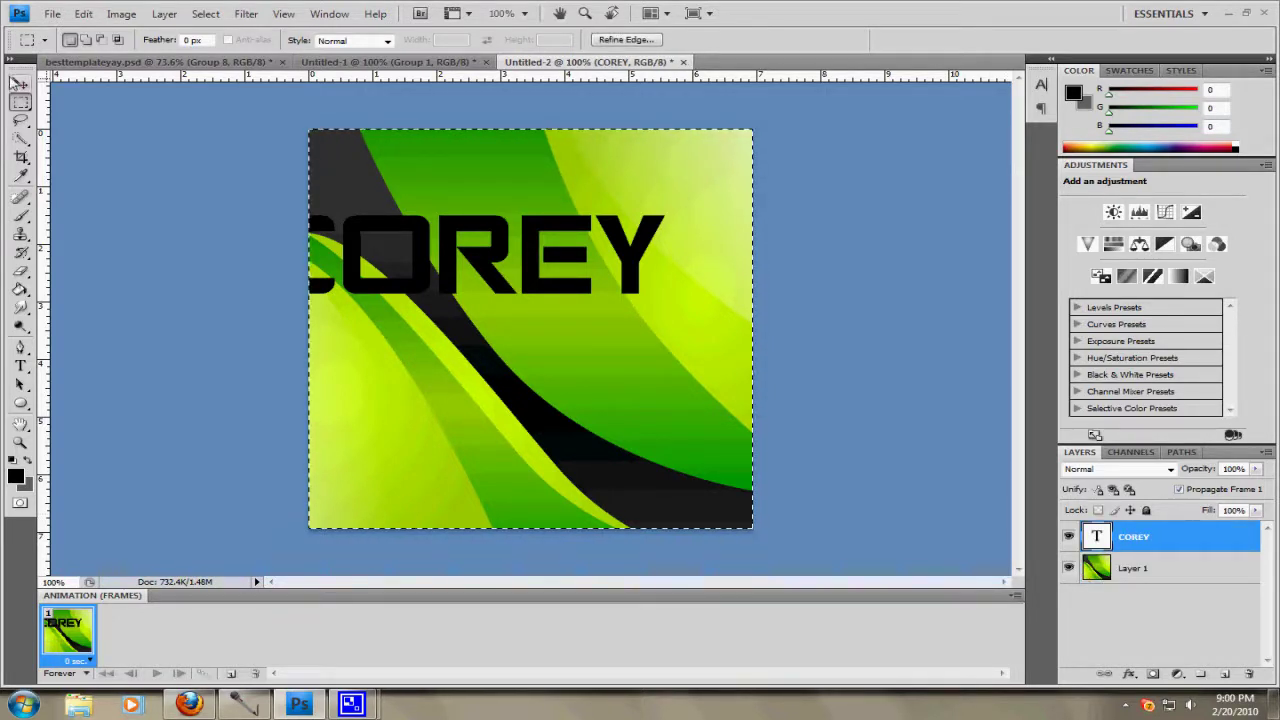
pyautogui.click(19, 82)
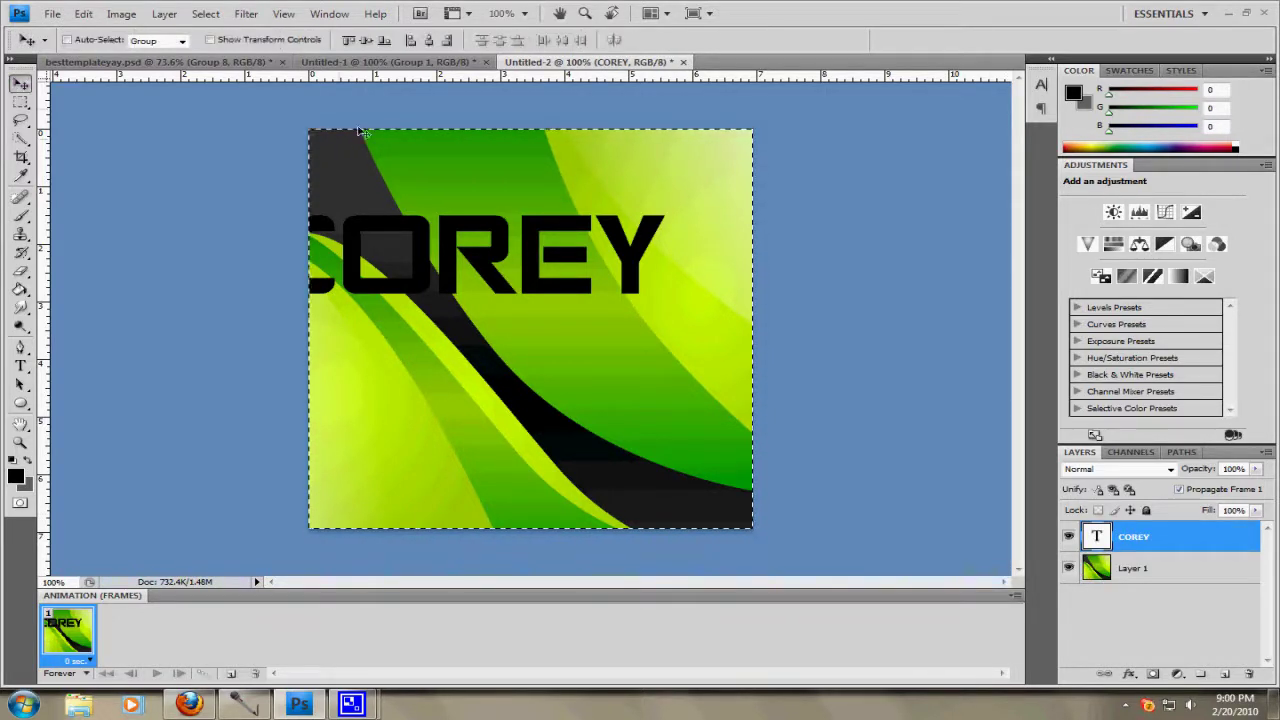
pyautogui.click(366, 41)
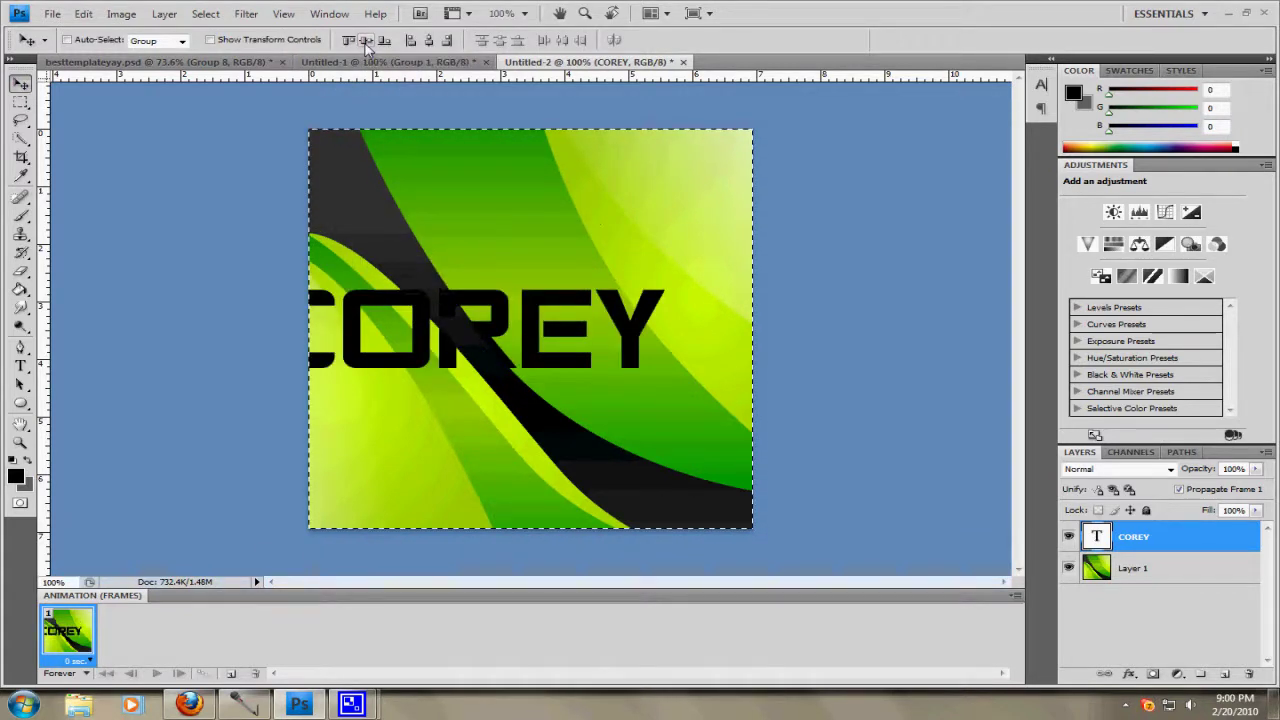
pyautogui.click(428, 41)
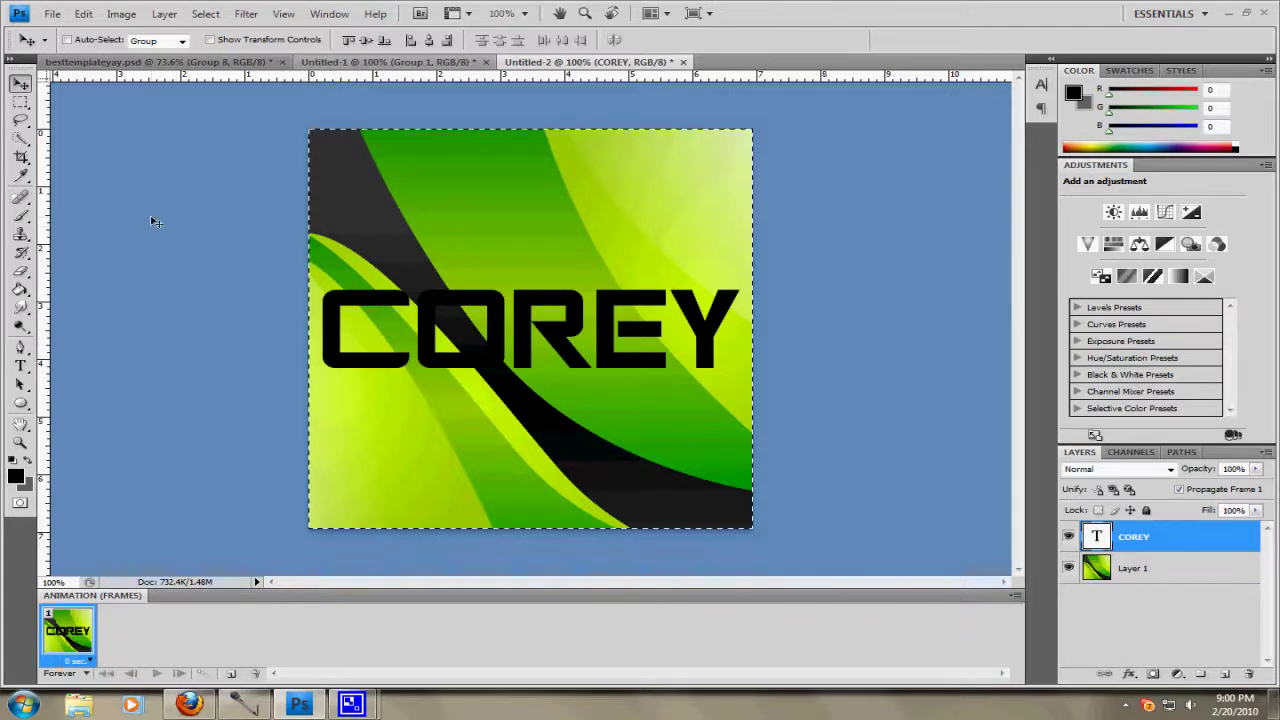
pyautogui.click(20, 101)
# Deselect and duplicate the COREY text layer five times with Ctrl+J
pyautogui.hotkey('ctrl', 'd')
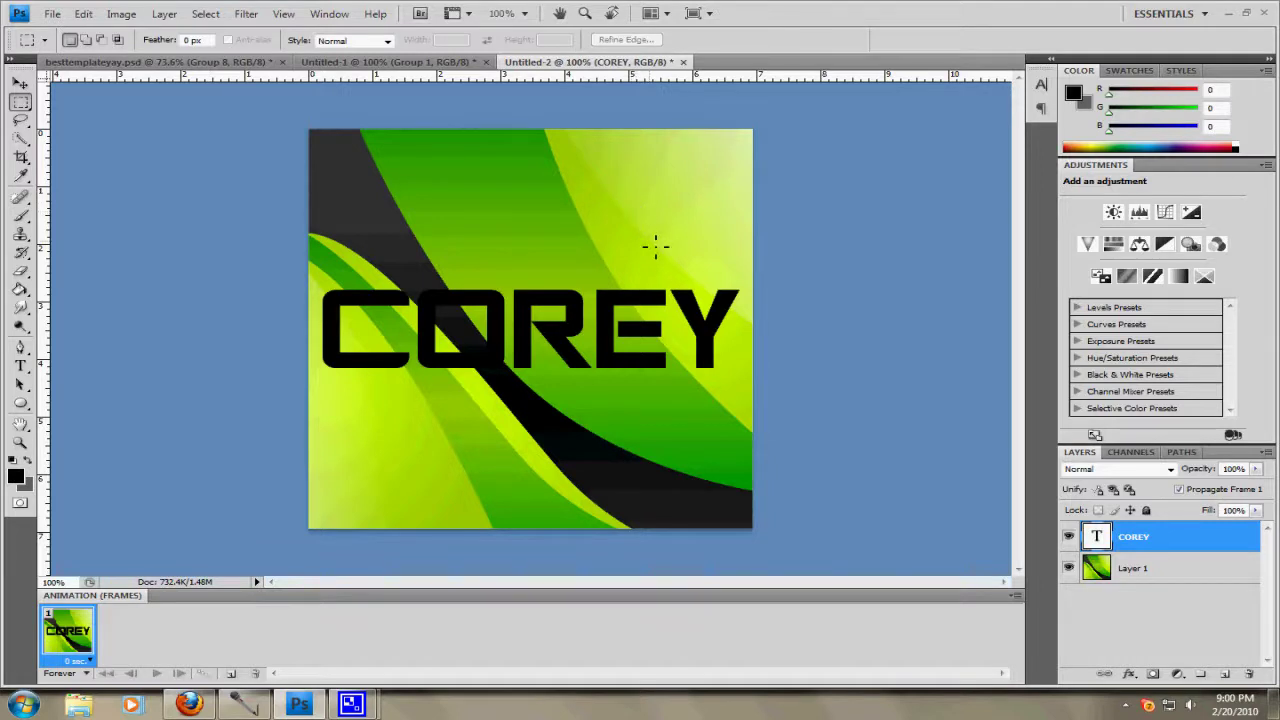
pyautogui.click(21, 84)
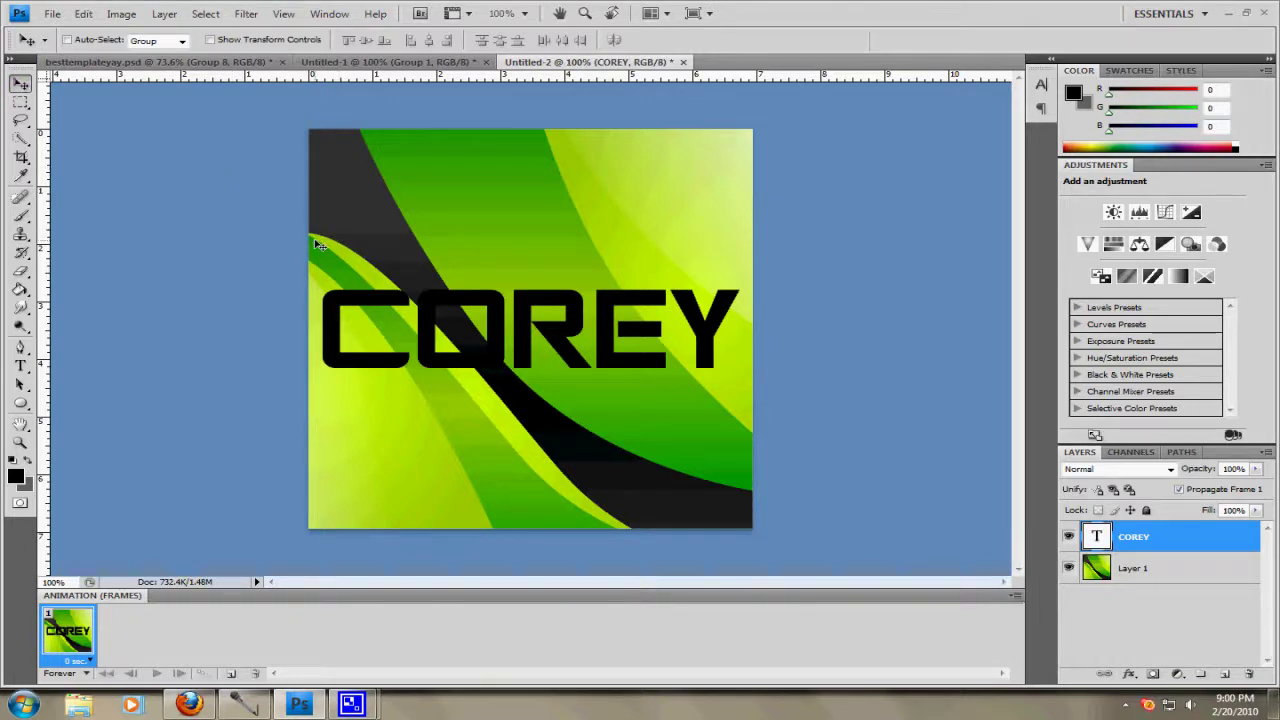
pyautogui.hotkey('ctrl', 'j')
pyautogui.hotkey('ctrl', 'j')
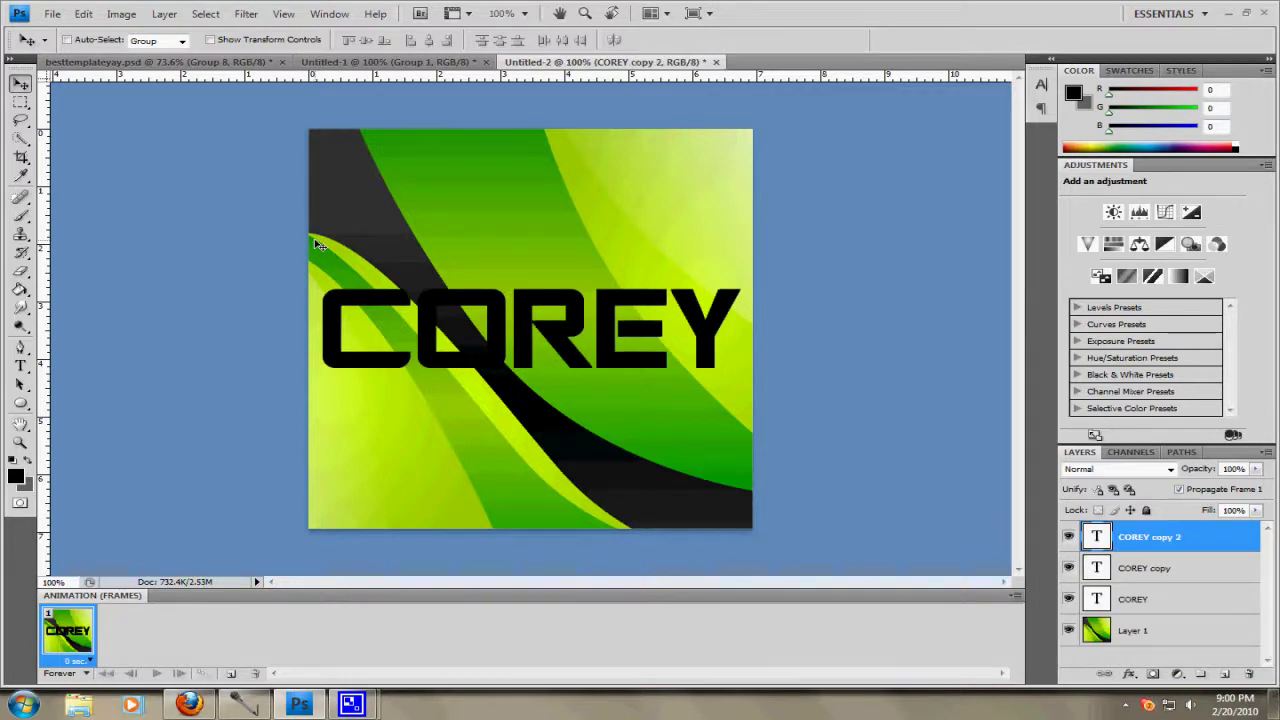
pyautogui.hotkey('ctrl', 'j')
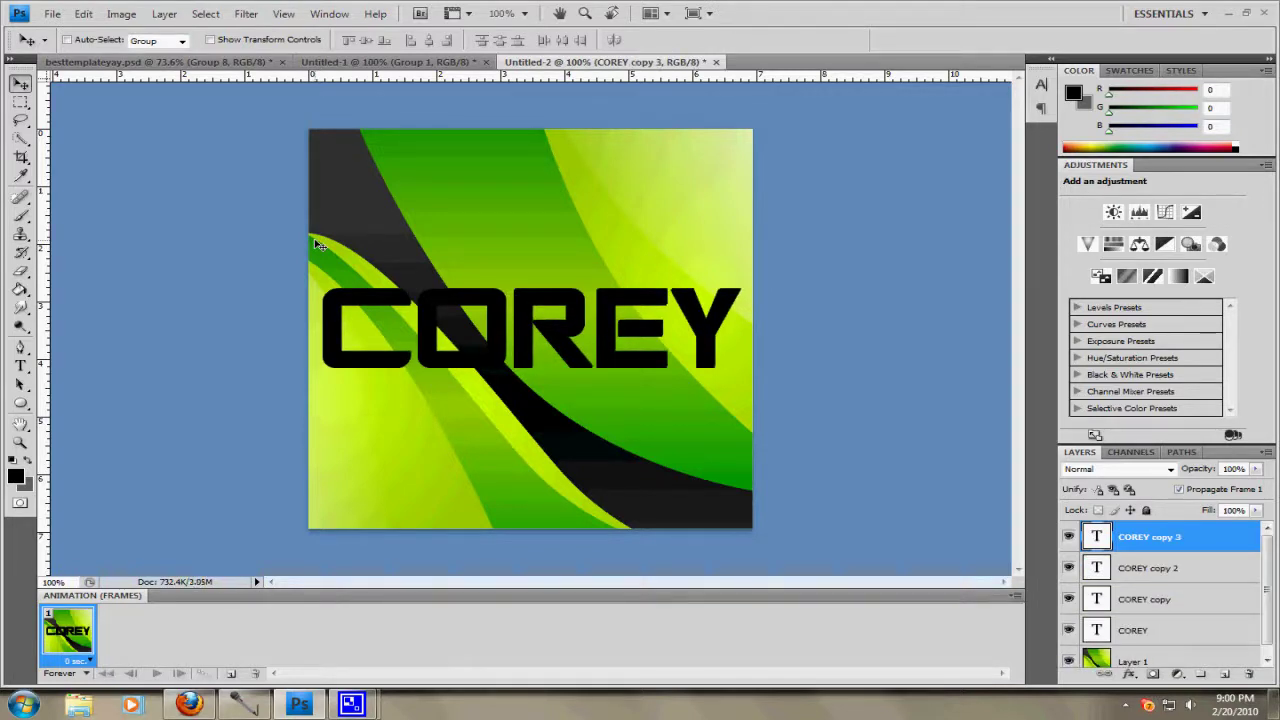
pyautogui.hotkey('ctrl', 'j')
pyautogui.hotkey('ctrl', 'j')
pyautogui.hotkey('ctrl', 'j')
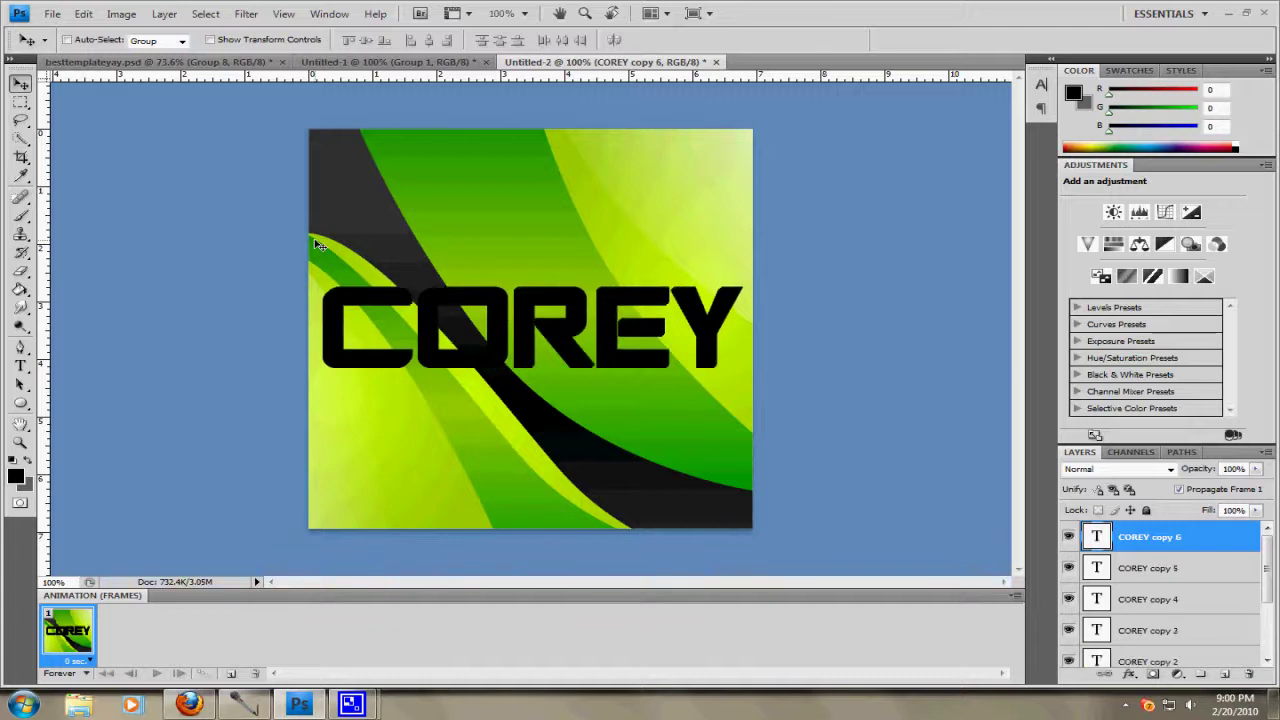
pyautogui.hotkey('ctrl', 'j')
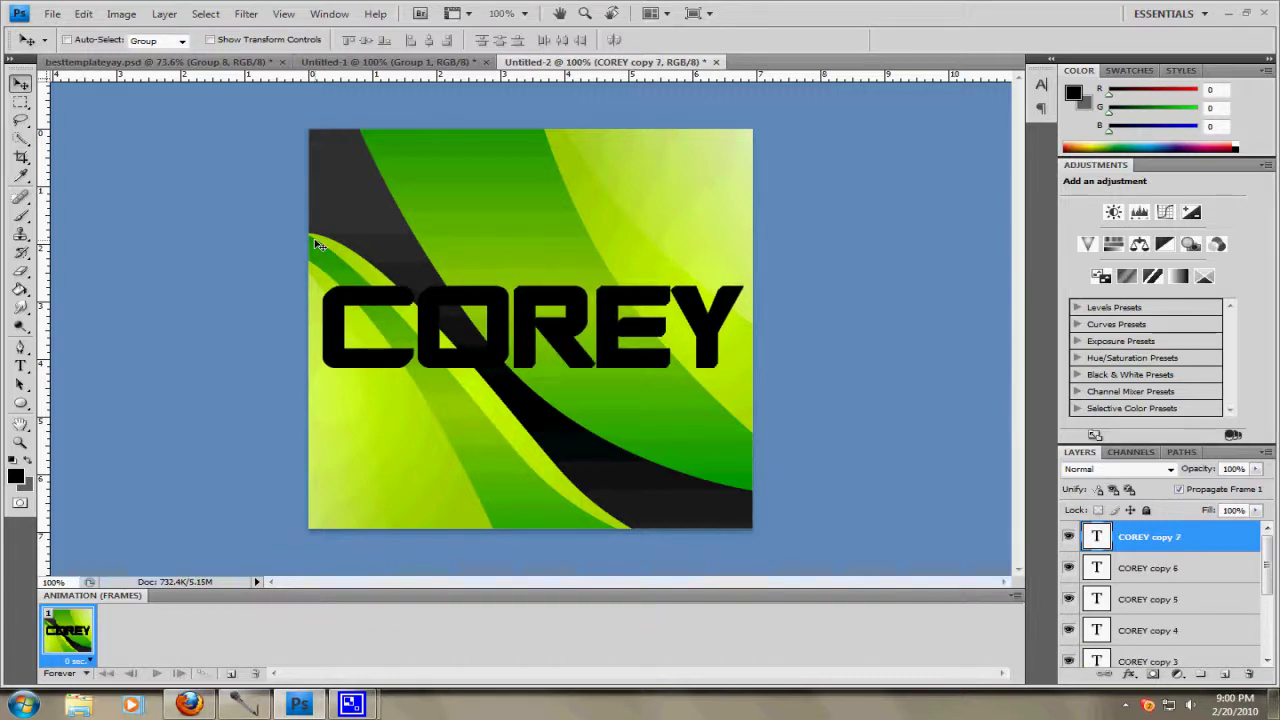
pyautogui.hotkey('ctrl', 'j')
pyautogui.hotkey('ctrl', 'j')
pyautogui.hotkey('ctrl', 'j')
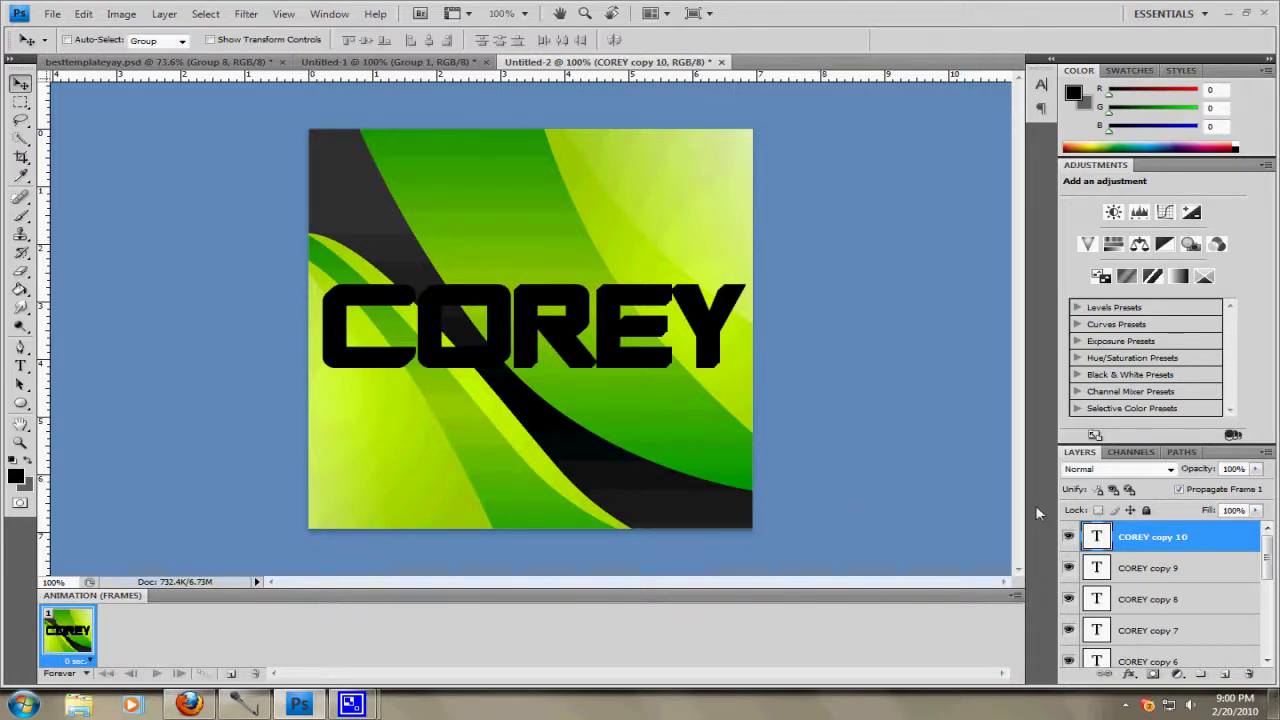
# Select all the COREY copy layers and merge them into COREY copy 10
pyautogui.click(1160, 566)
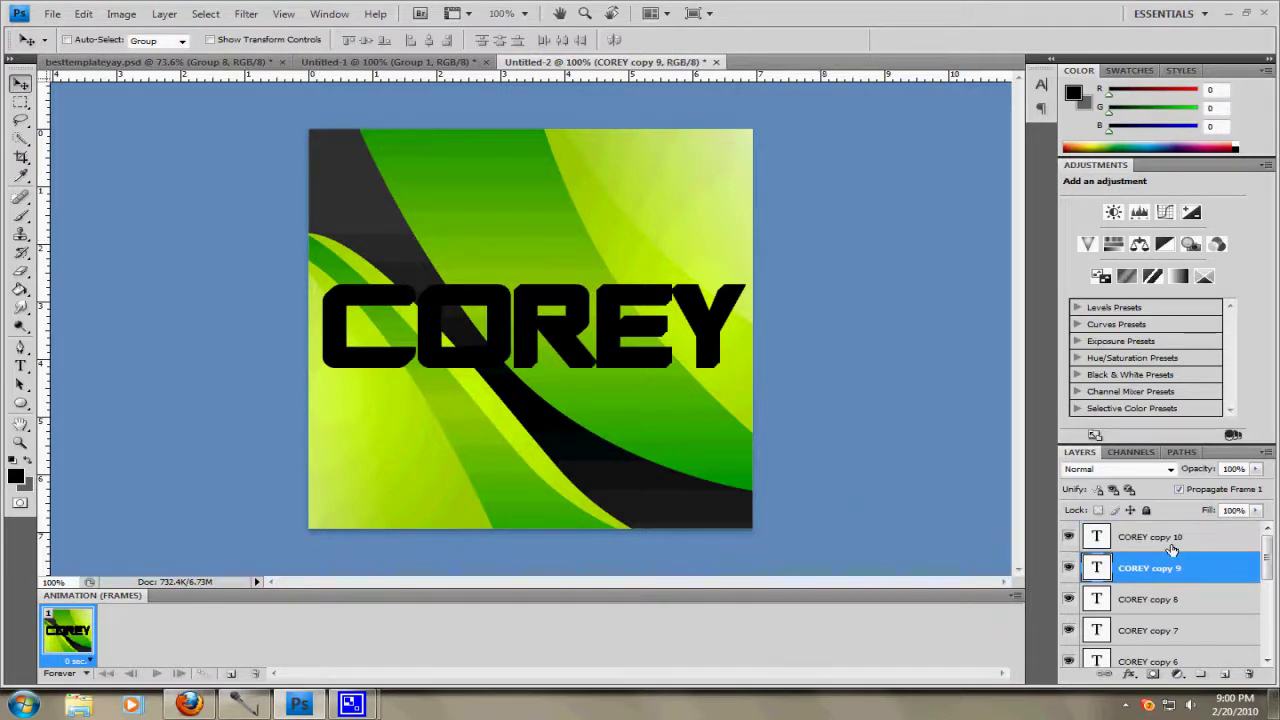
pyautogui.keyDown('shift'); pyautogui.click(1165, 540); pyautogui.keyUp('shift')
pyautogui.scroll(-3, 1172, 540)
pyautogui.scroll(-1, 1172, 540)
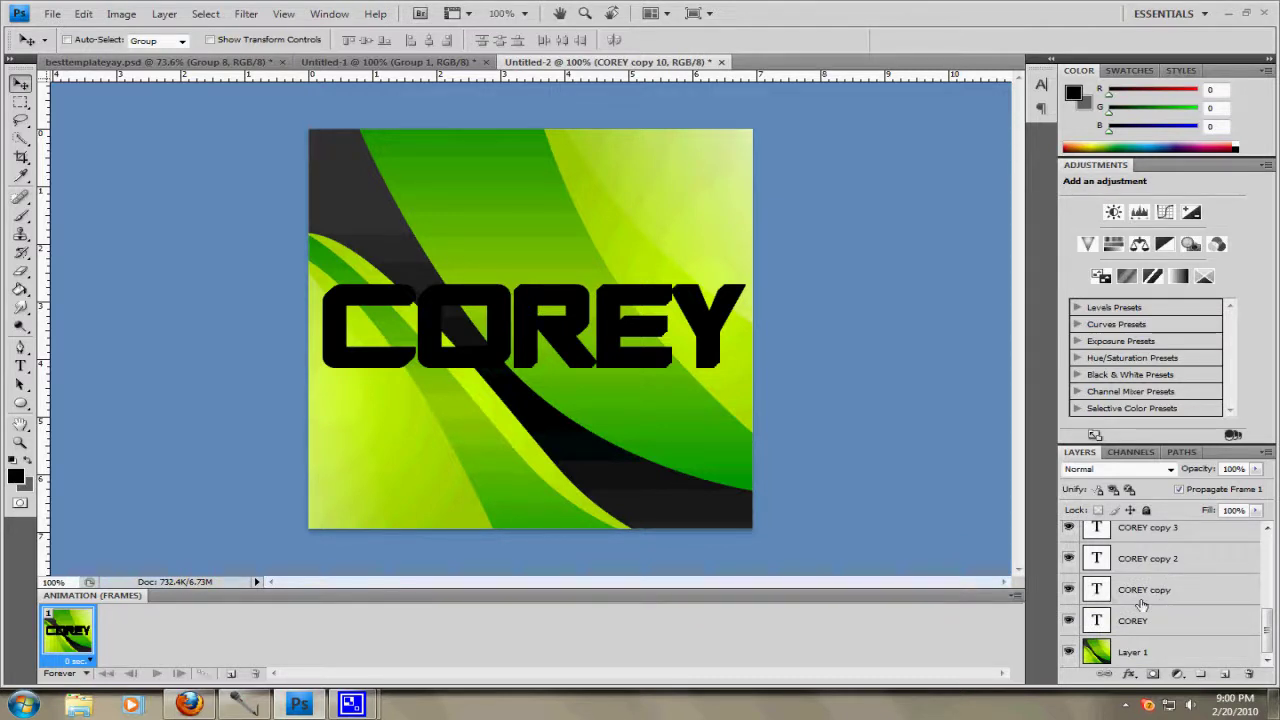
pyautogui.keyDown('shift'); pyautogui.click(1171, 593); pyautogui.keyUp('shift')
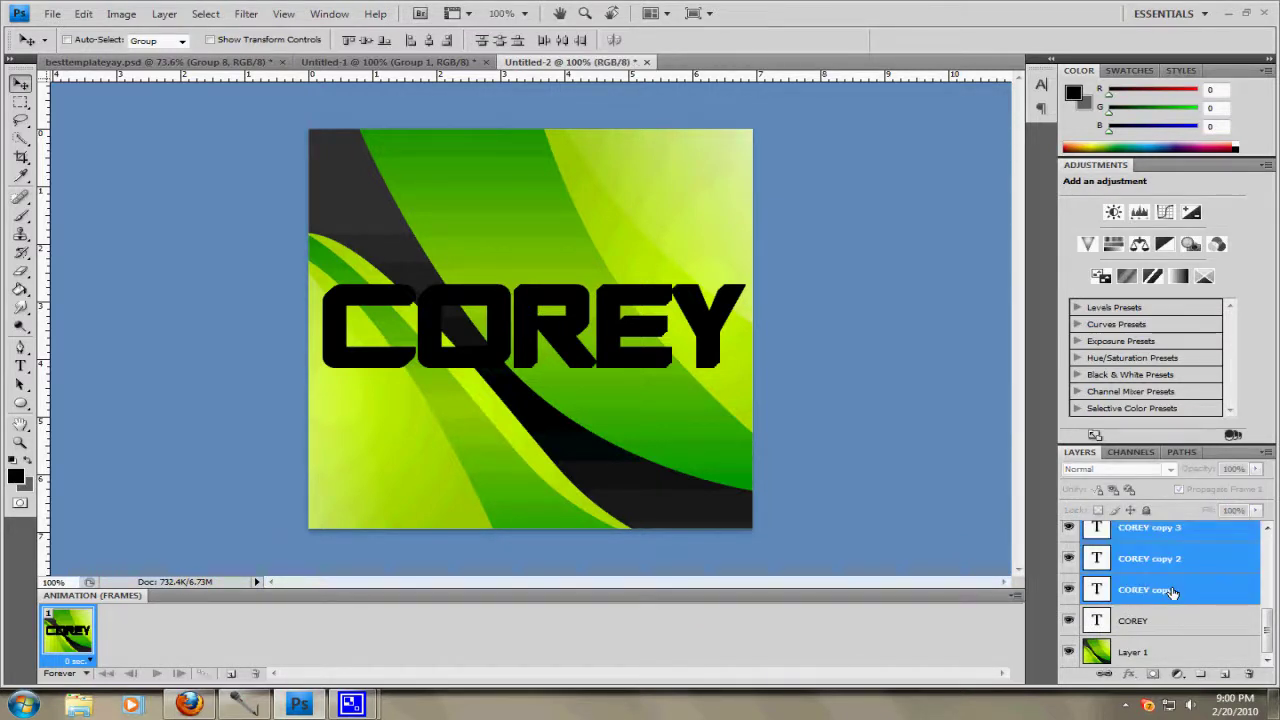
pyautogui.hotkey('ctrl', 'e')
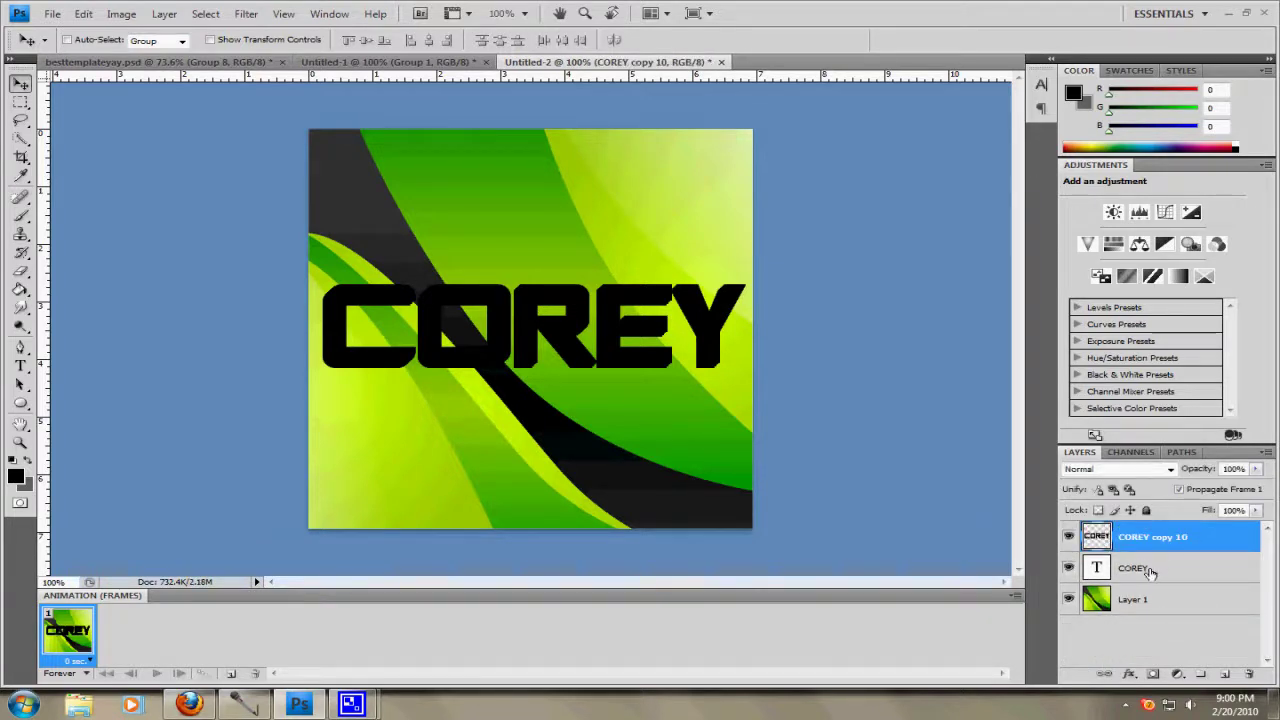
# Move the COREY text layer above the merged COREY copy 10 layer
pyautogui.doubleClick(1172, 537)
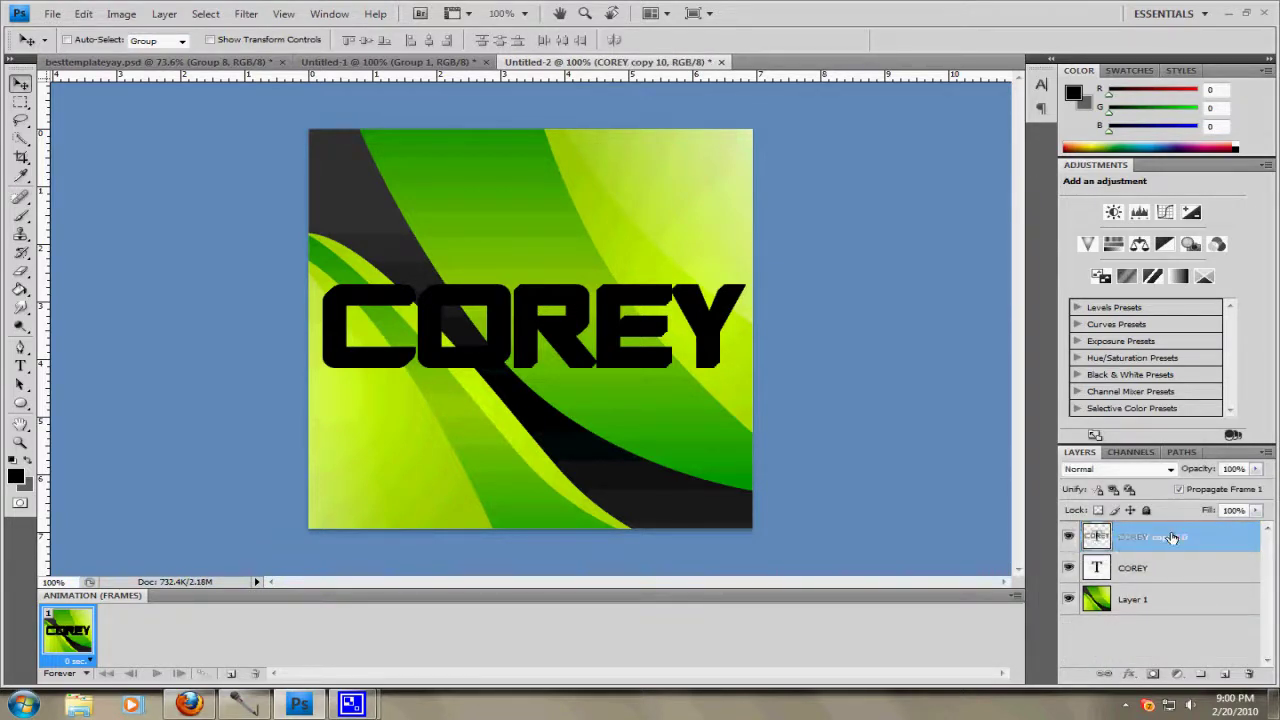
pyautogui.moveTo(1170, 567); pyautogui.dragTo(1169, 537)
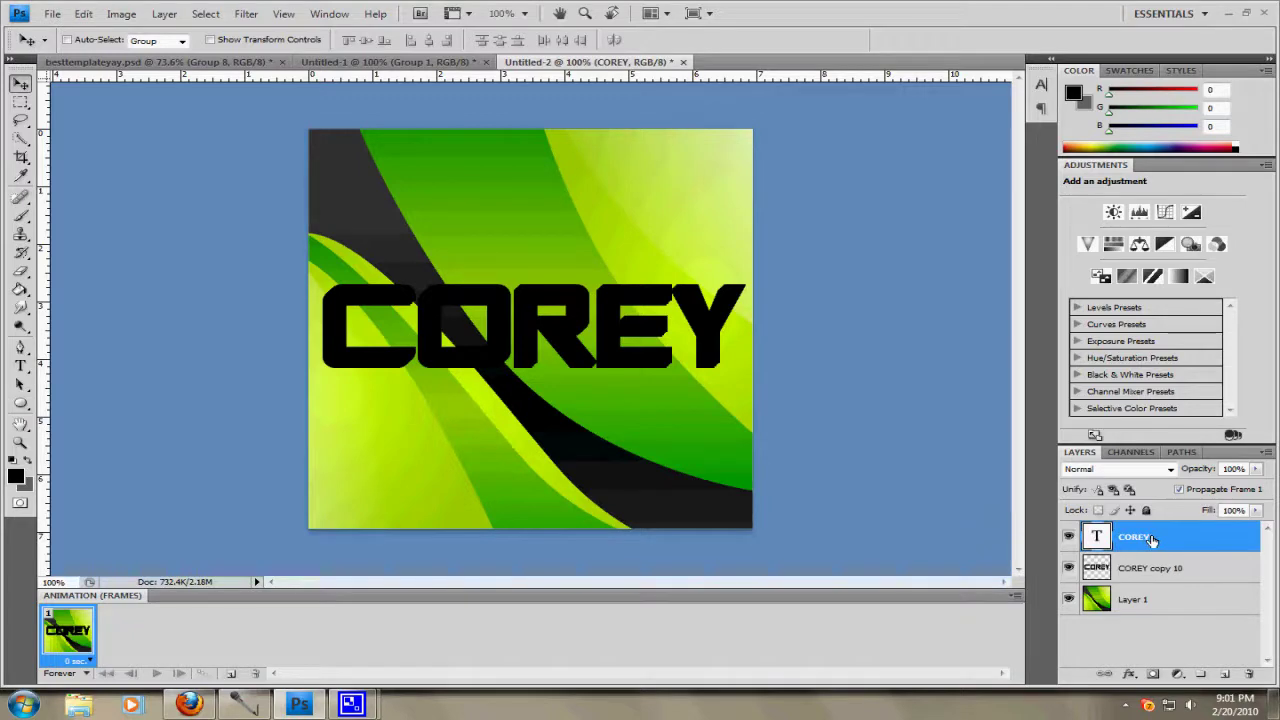
pyautogui.doubleClick(1150, 540)
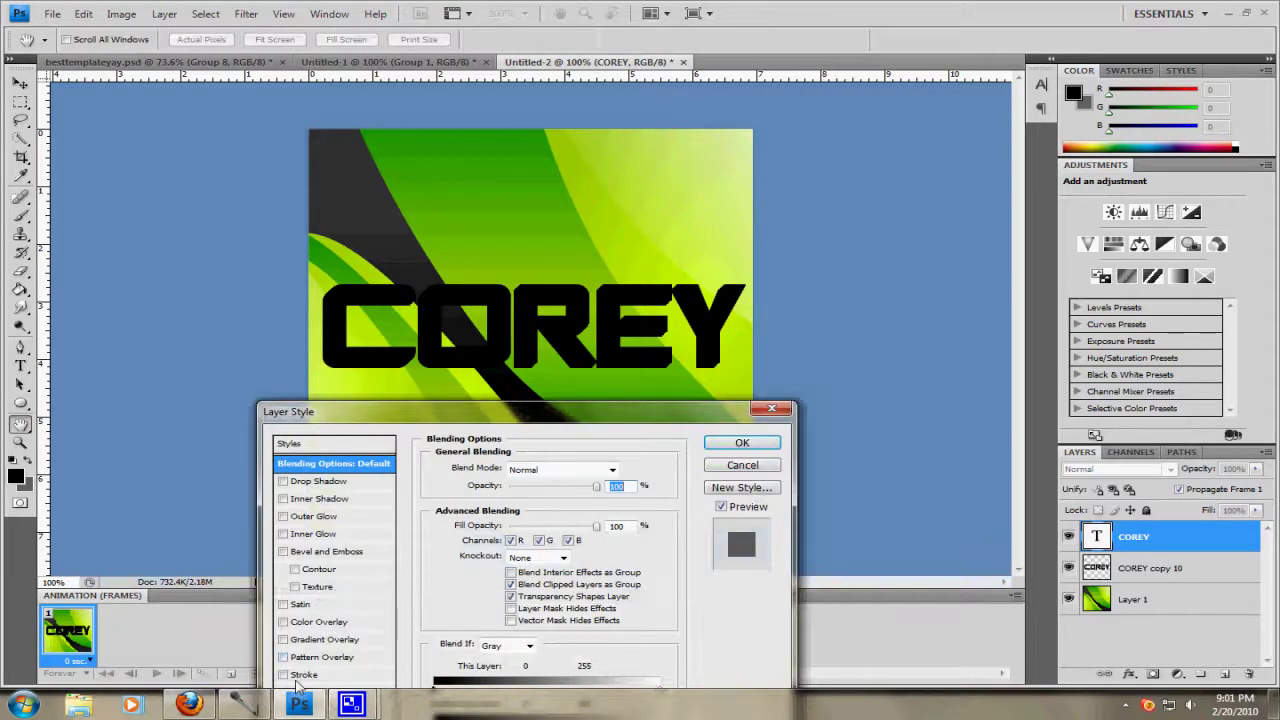
# Give COREY a Drop Shadow, Stroke, and Chisel Hard Bevel and Emboss with larger size
pyautogui.click(316, 482)
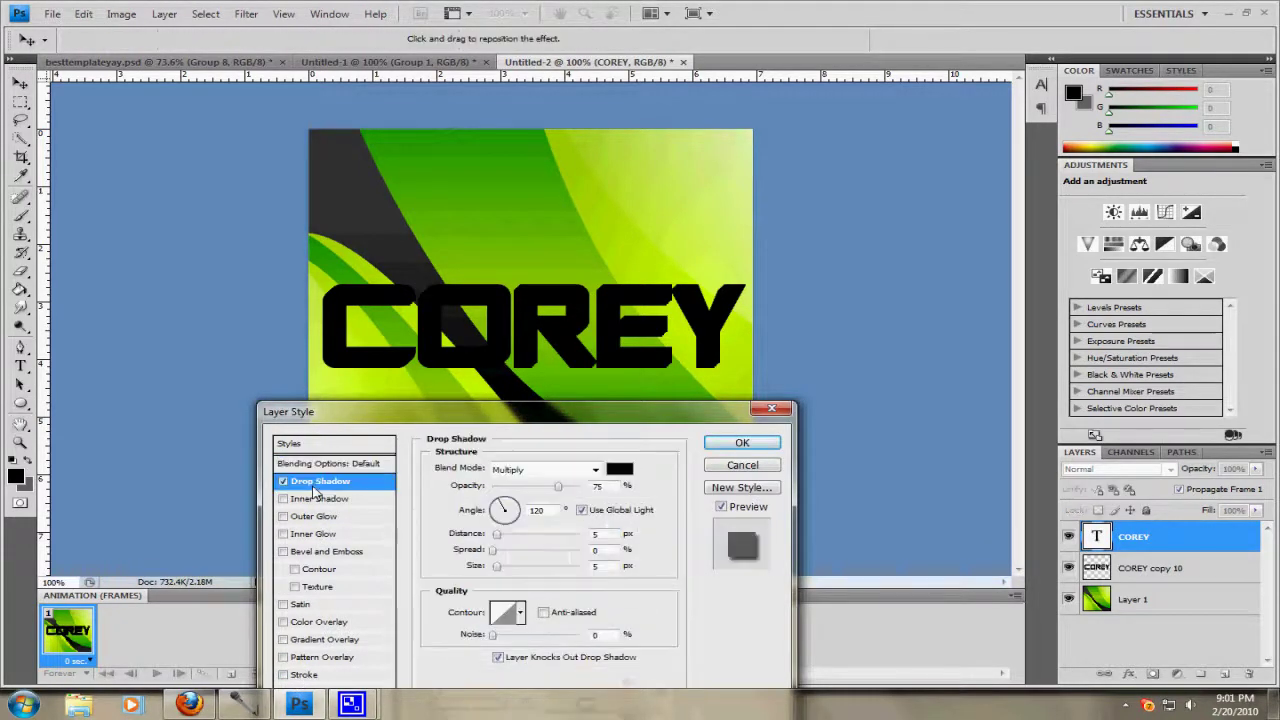
pyautogui.click(316, 676)
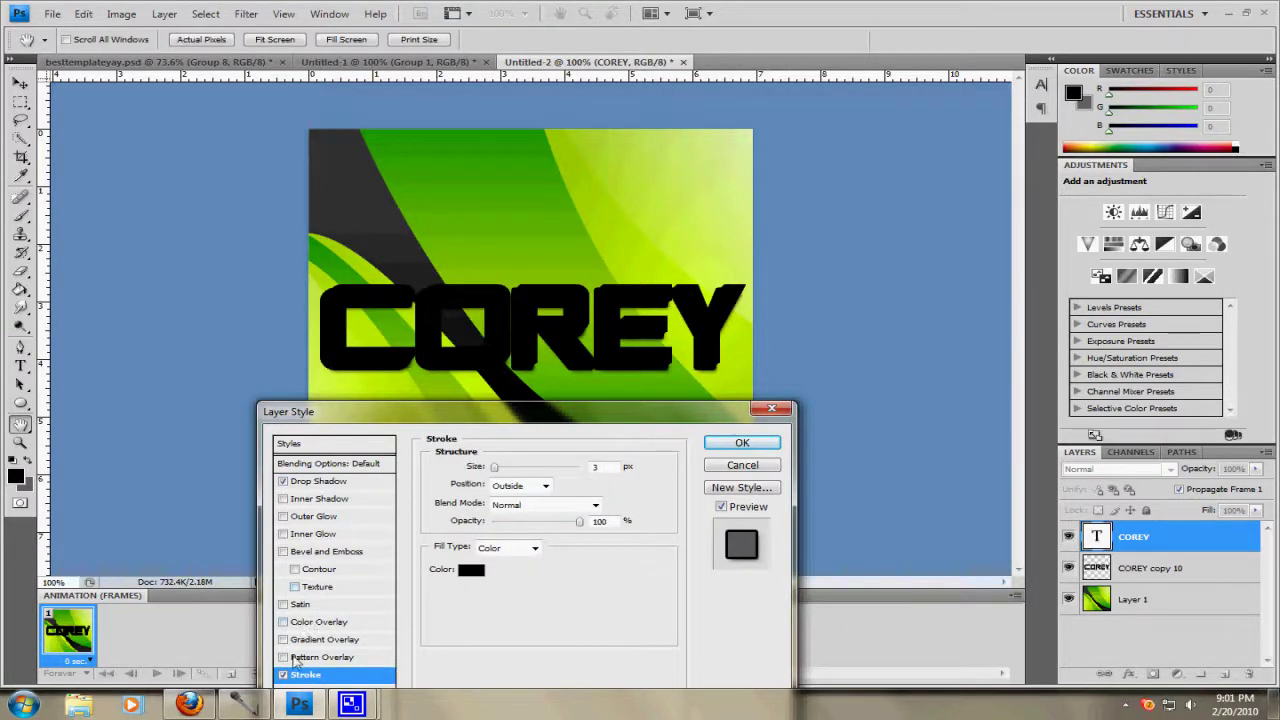
pyautogui.click(310, 552)
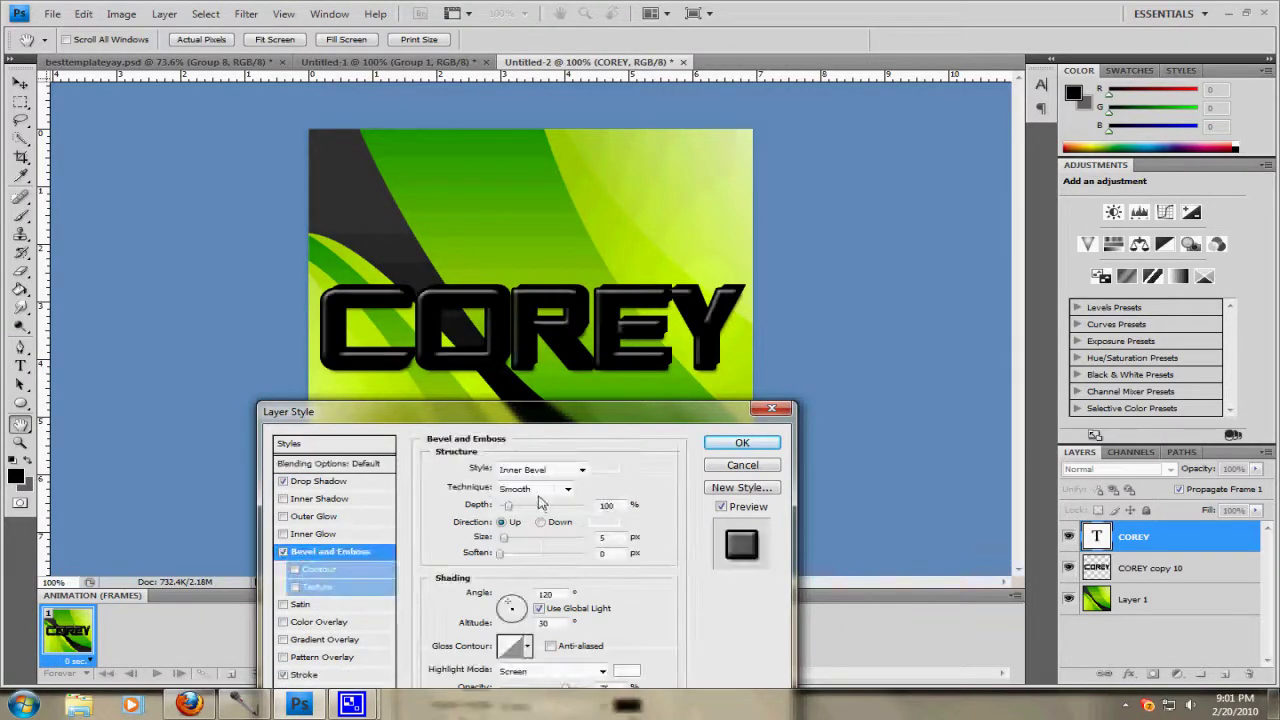
pyautogui.click(540, 489)
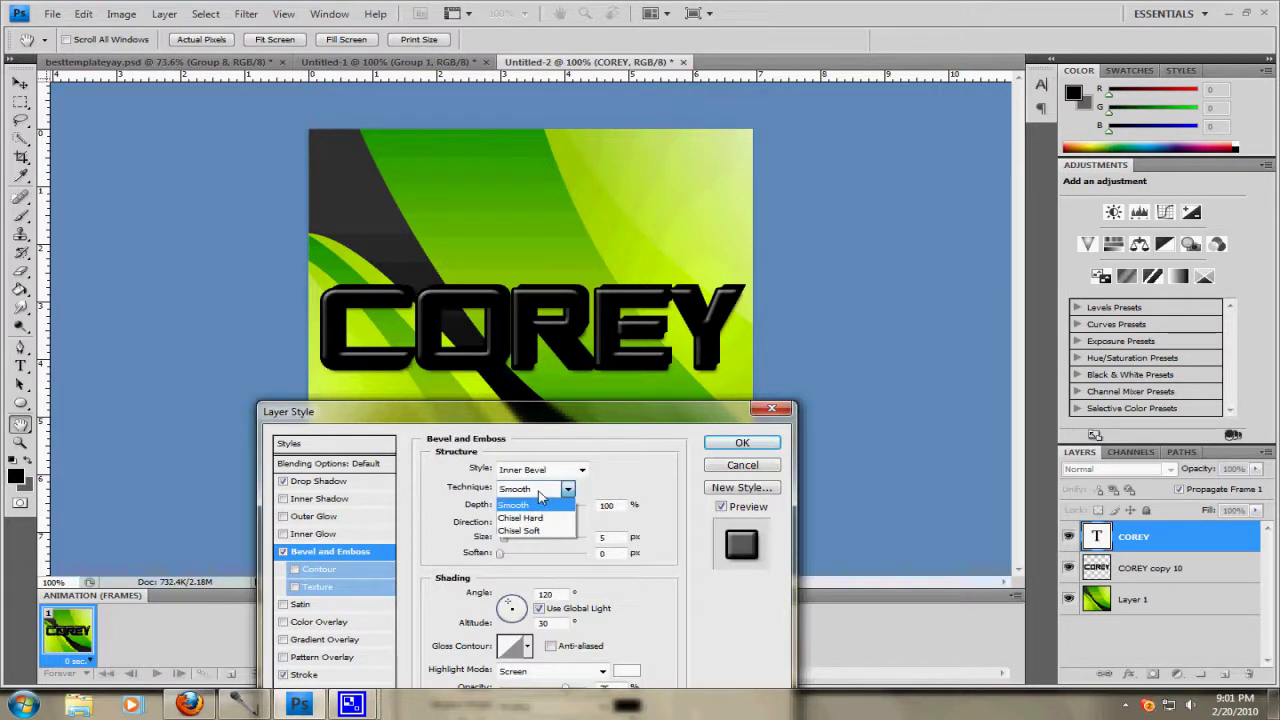
pyautogui.click(518, 516)
pyautogui.moveTo(503, 540); pyautogui.dragTo(587, 538)
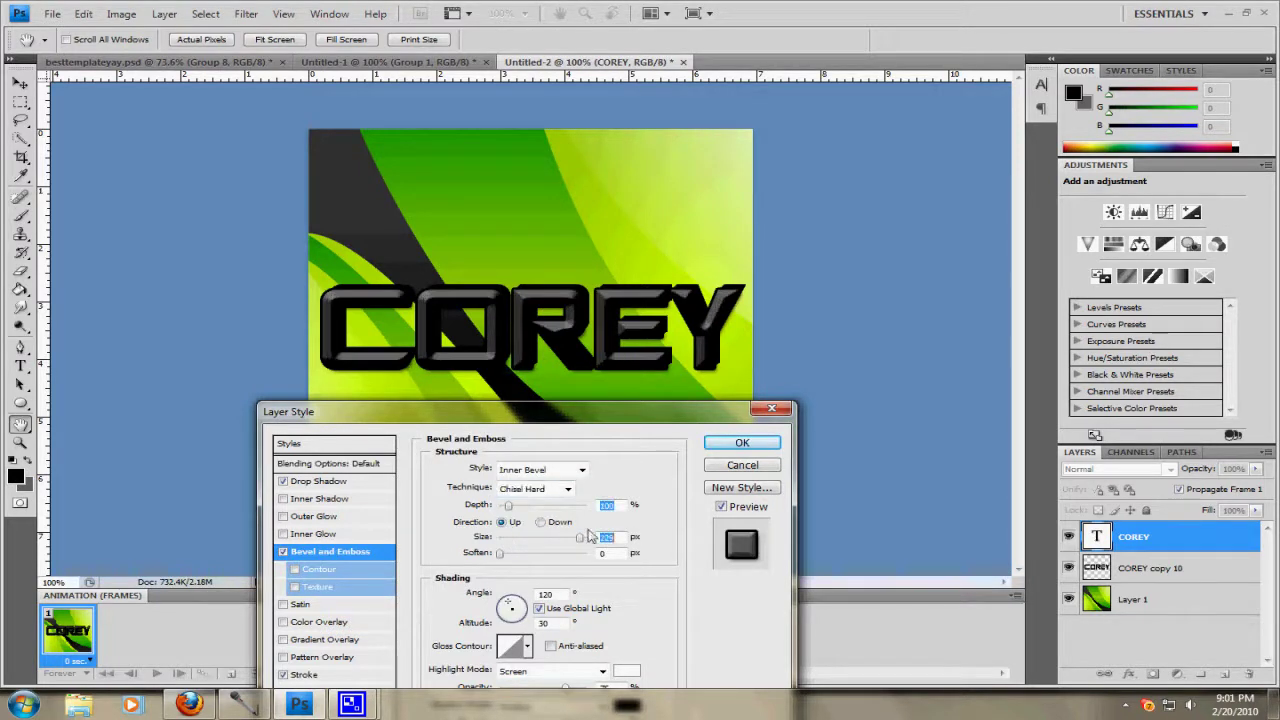
pyautogui.click(604, 538)
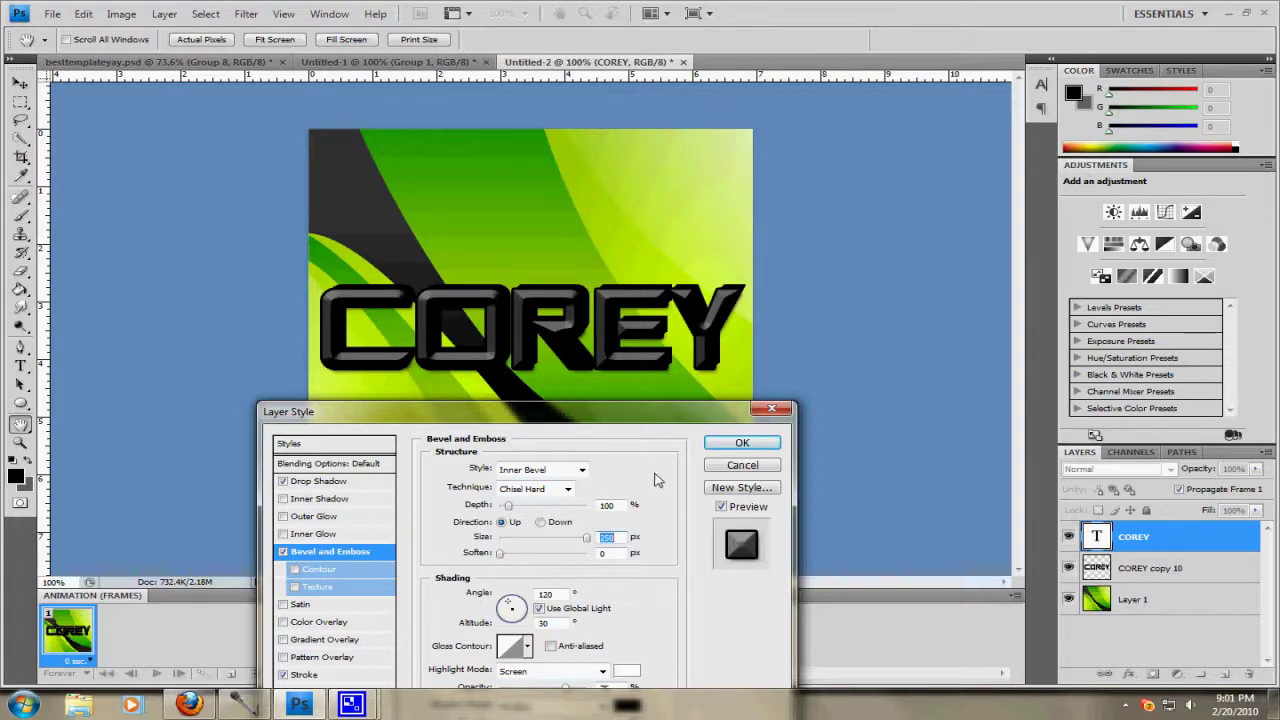
# Add a Color Overlay using the green sampled from the background and apply the style
pyautogui.click(315, 622)
pyautogui.click(620, 469)
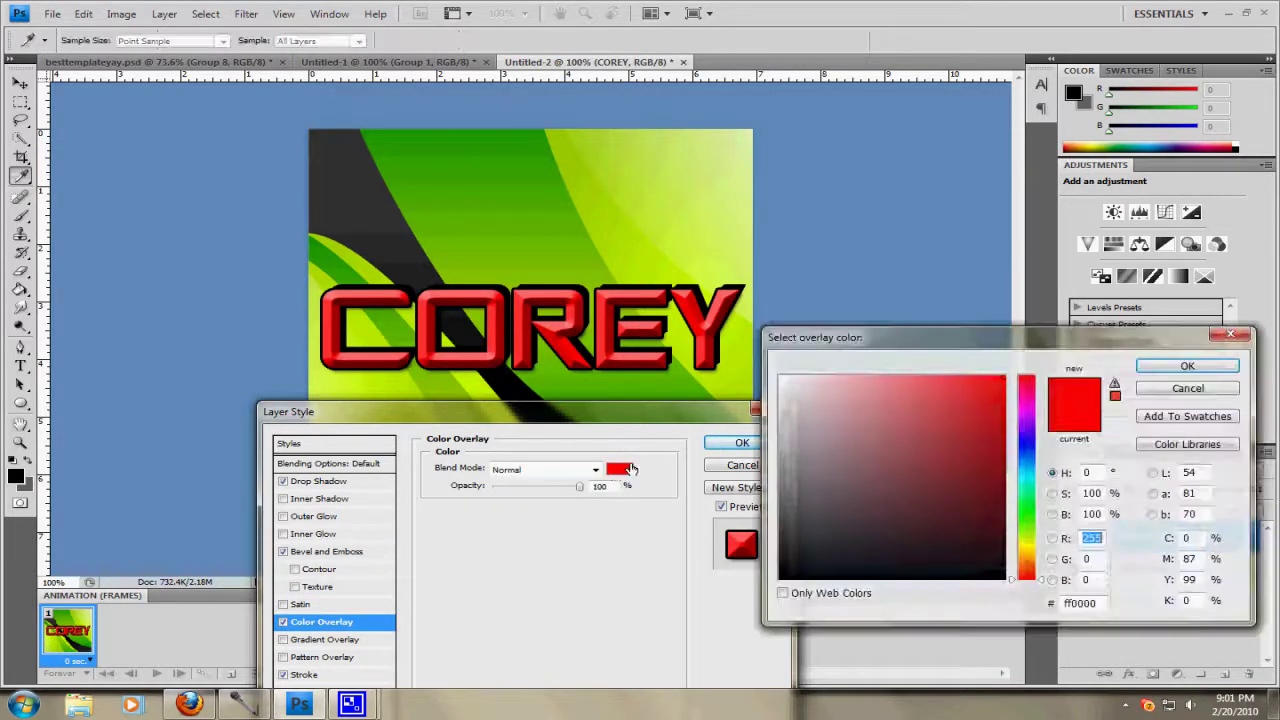
pyautogui.click(519, 238)
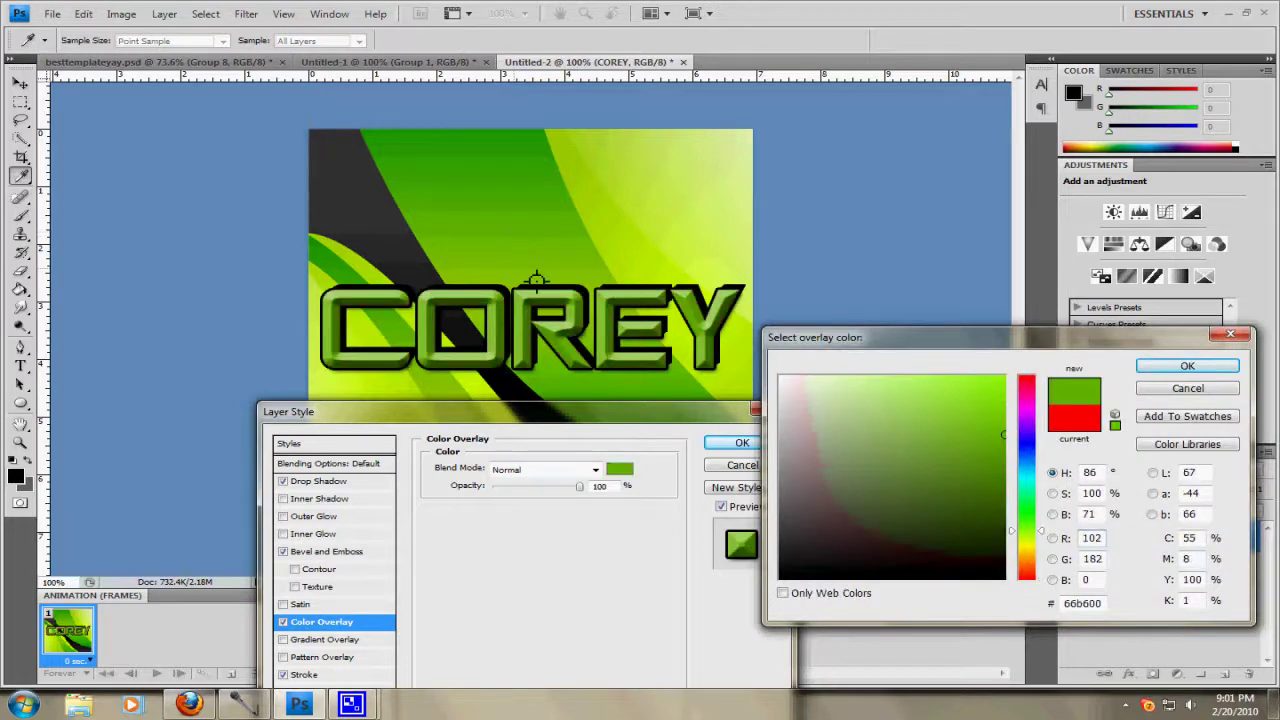
pyautogui.click(1140, 368)
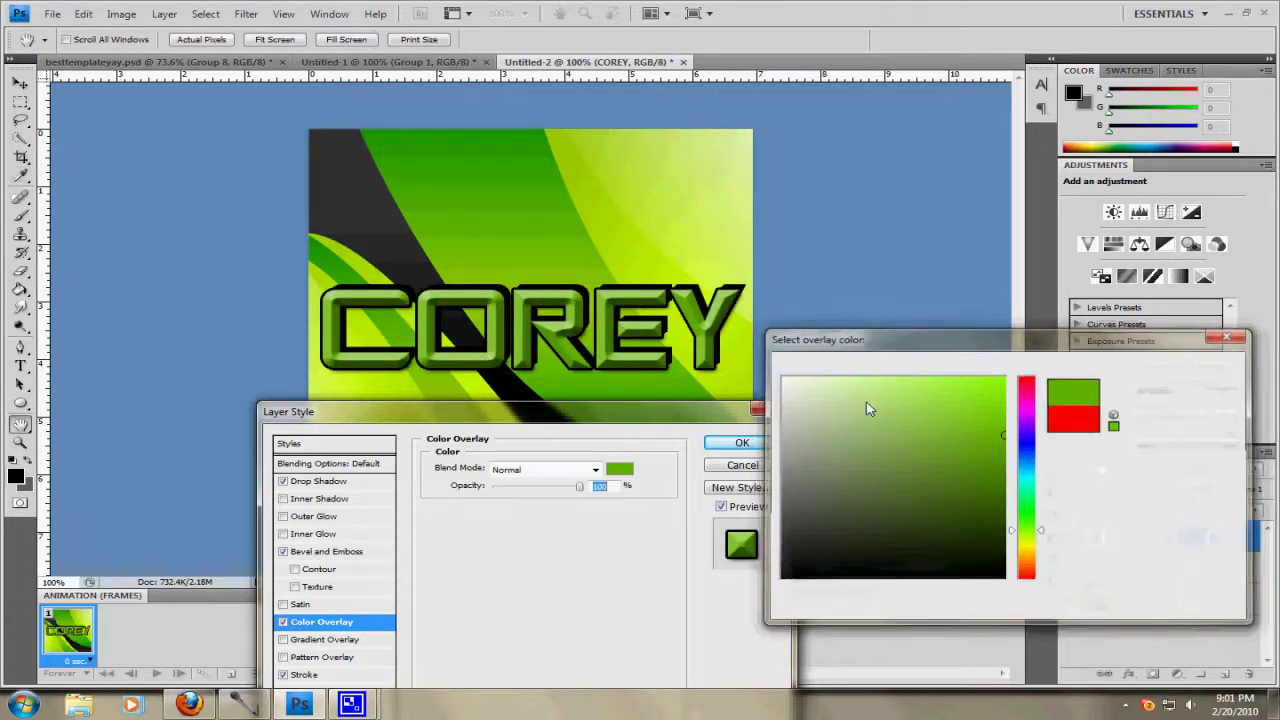
pyautogui.click(713, 447)
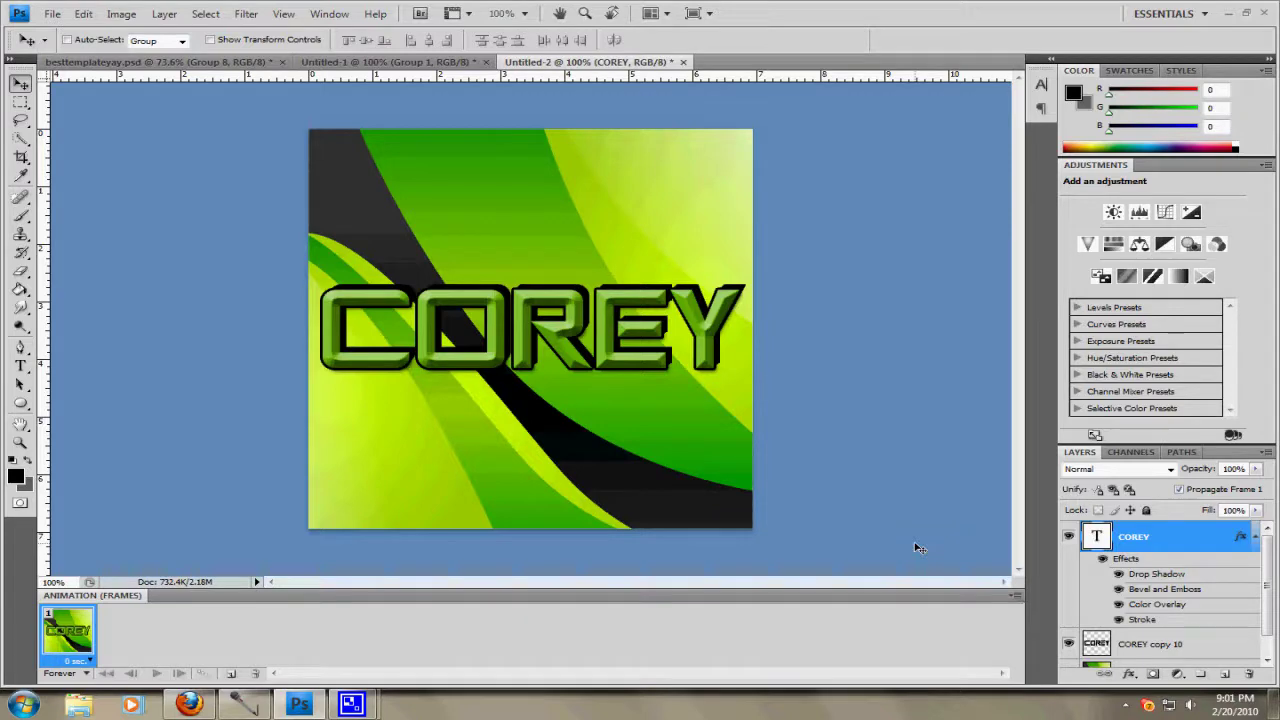
# Reopen COREY's layer style and switch off the Stroke effect
pyautogui.scroll(-1, 1165, 555)
pyautogui.scroll(1, 1160, 555)
pyautogui.doubleClick(1168, 550)
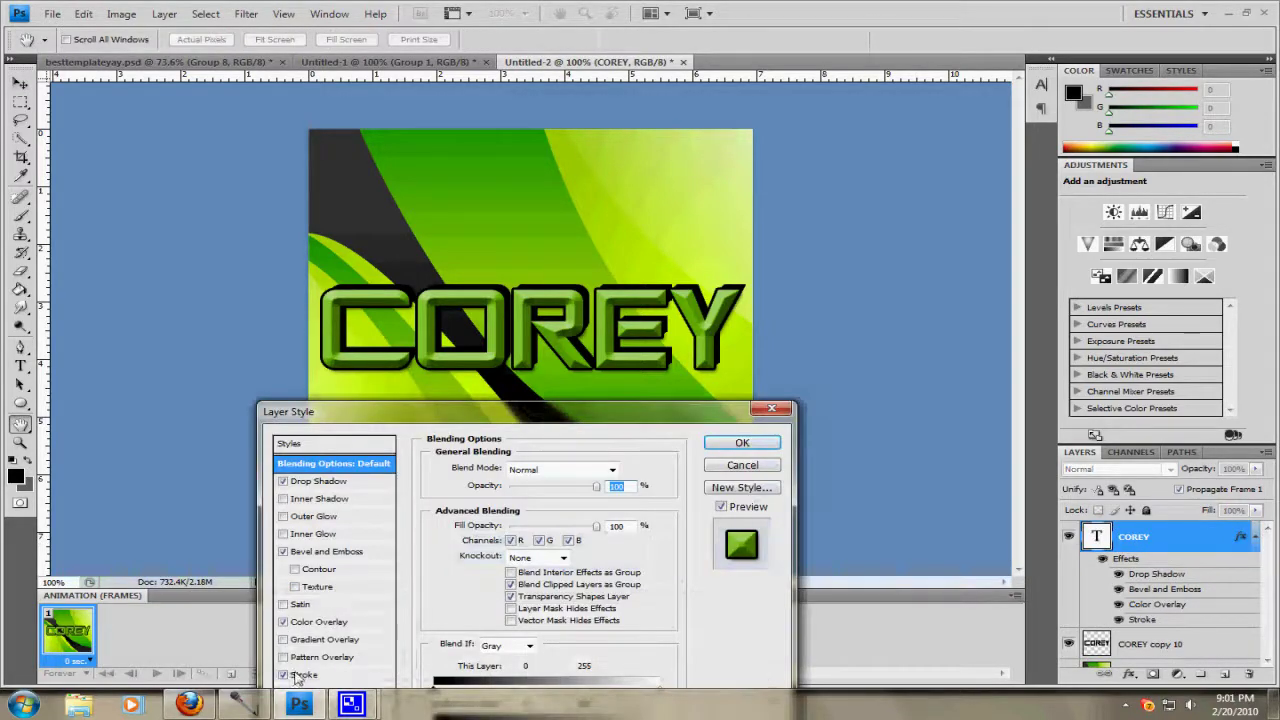
pyautogui.click(286, 676)
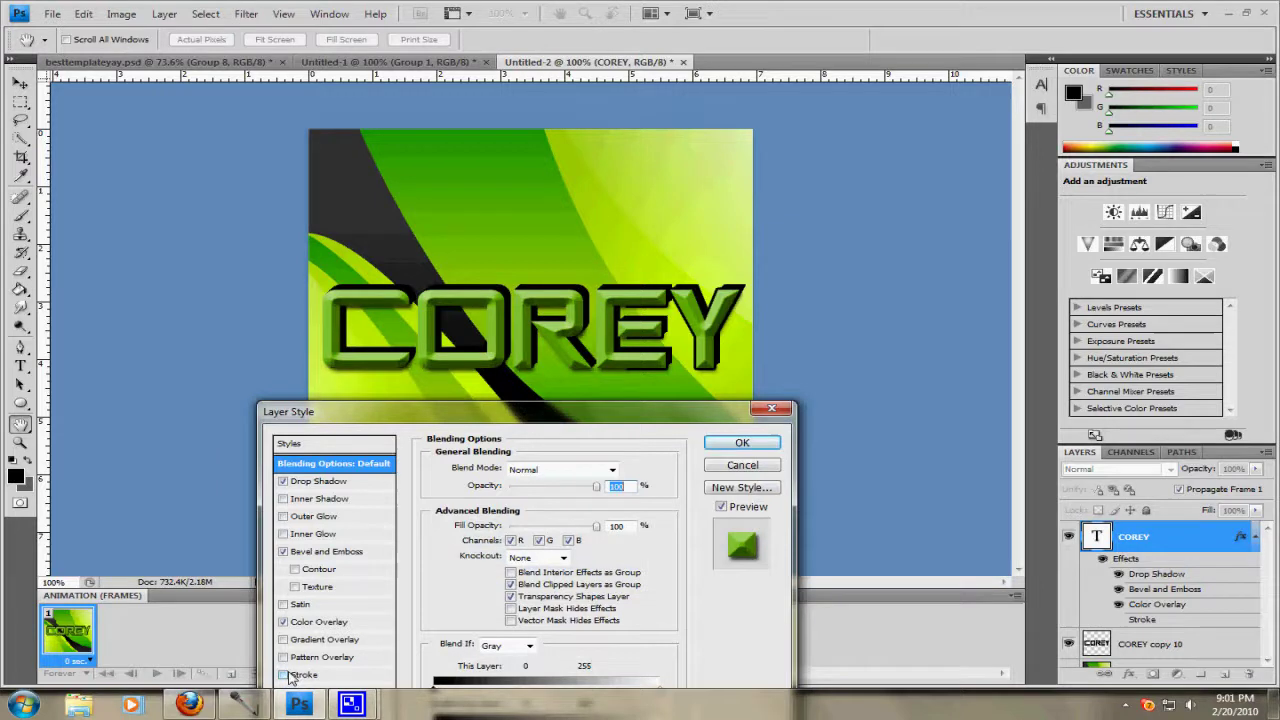
pyautogui.click(741, 444)
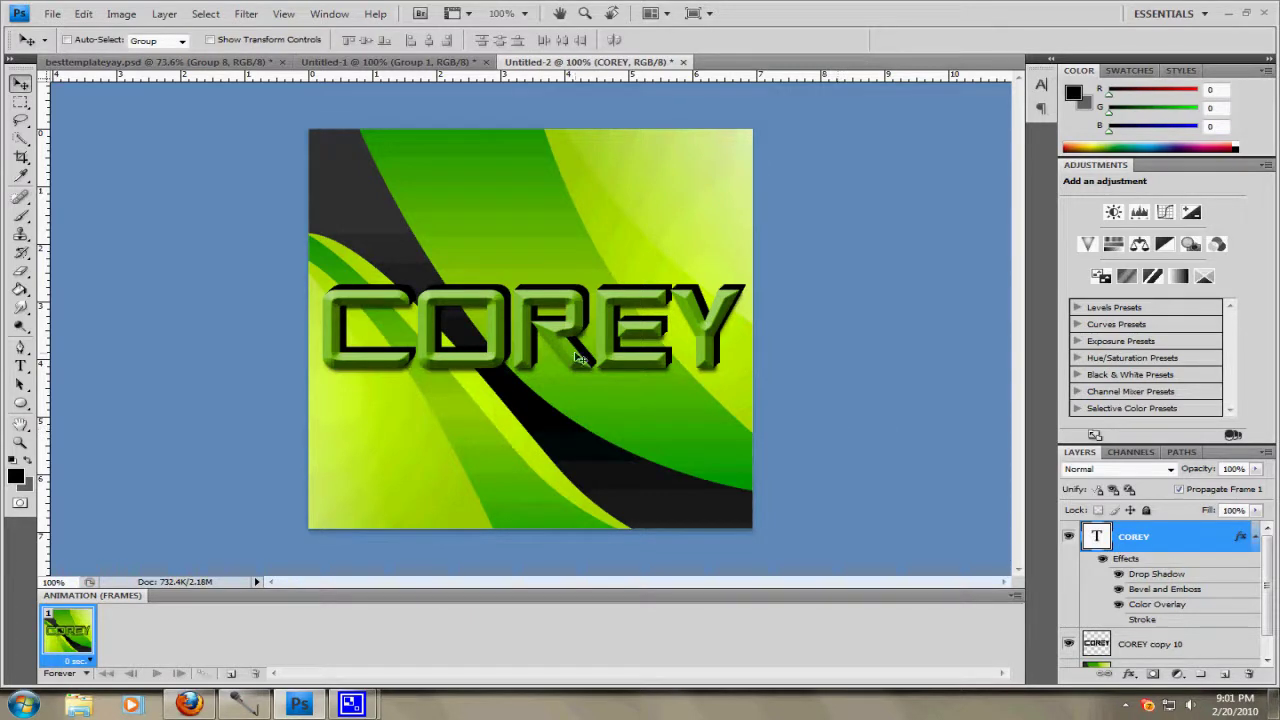
# Duplicate the COREY and COREY copy 10 layers together
pyautogui.keyDown('shift'); pyautogui.click(1147, 645); pyautogui.keyUp('shift')
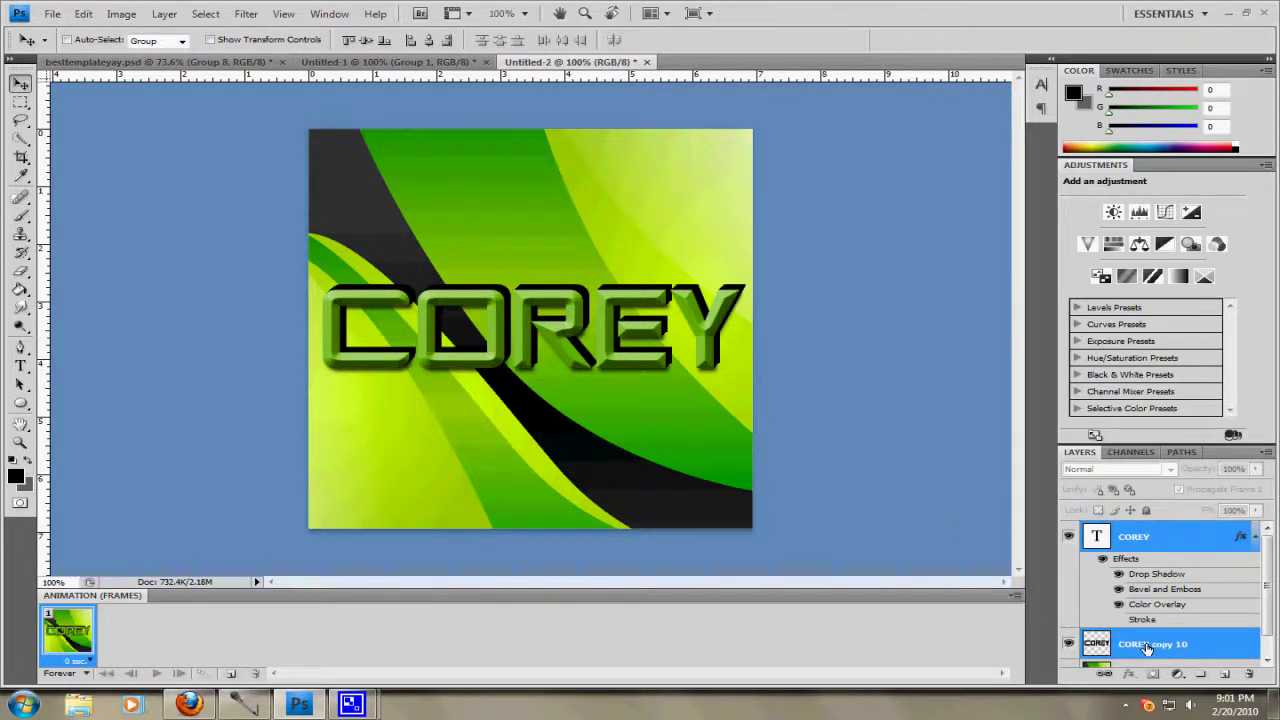
pyautogui.rightClick(1147, 648)
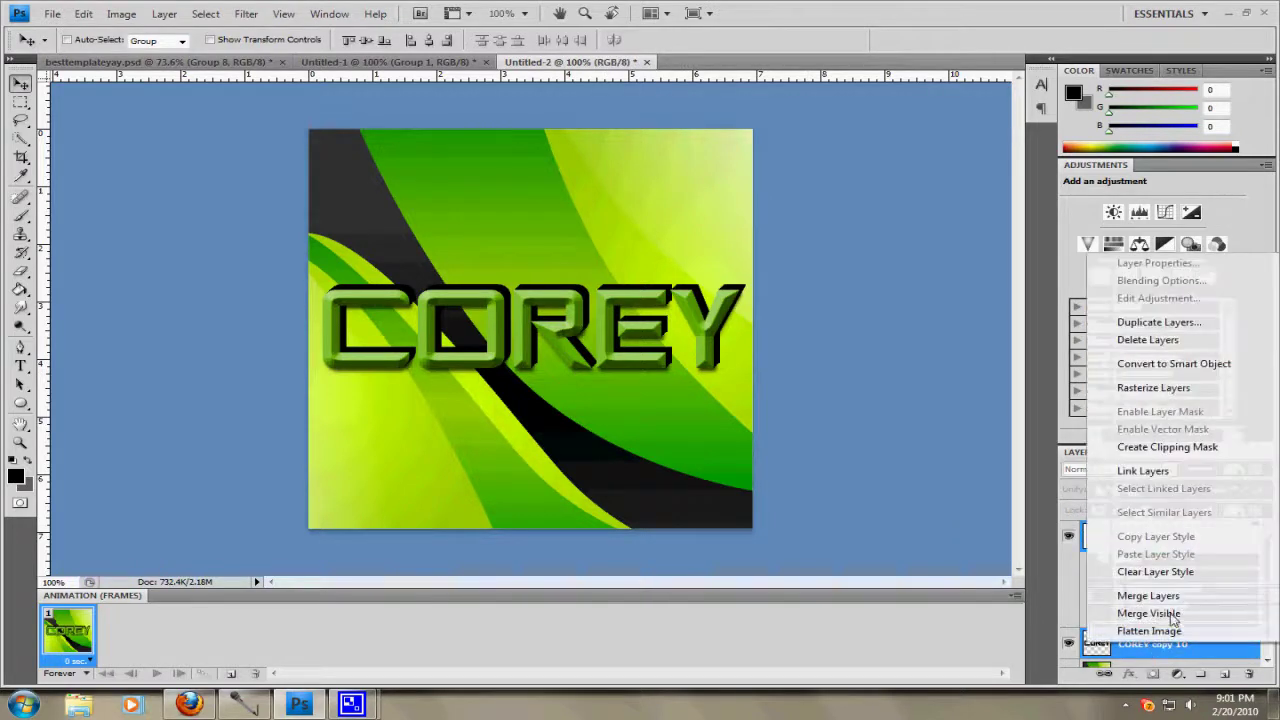
pyautogui.click(1160, 322)
pyautogui.click(795, 212)
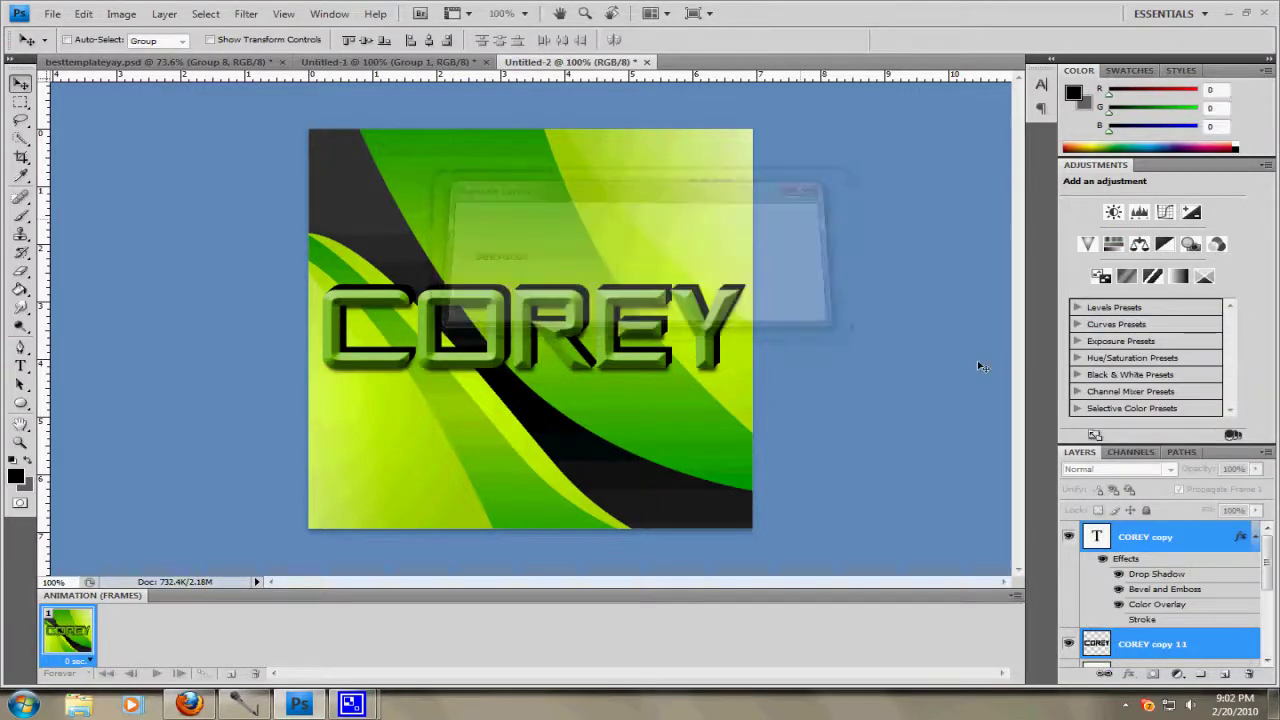
# Hide the original COREY text layer and merge the duplicates into a single COREY copy layer
pyautogui.scroll(-3, 1160, 600)
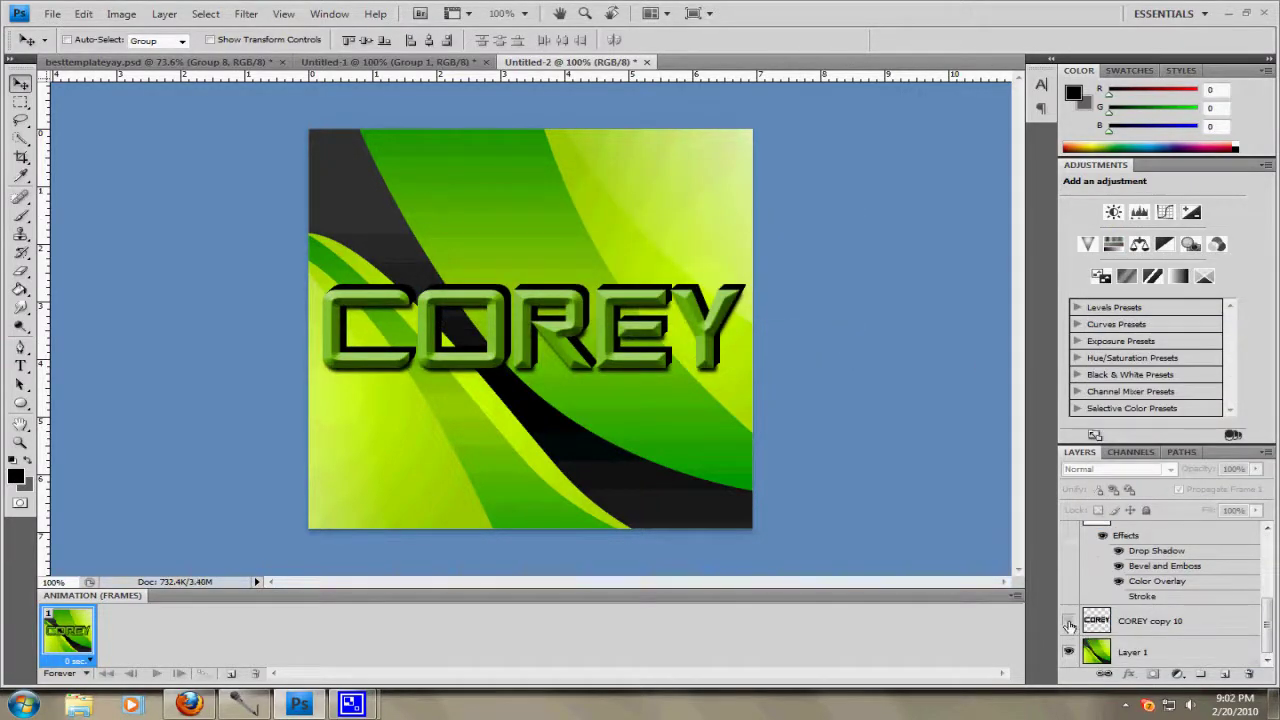
pyautogui.scroll(1, 1068, 626)
pyautogui.scroll(1, 1066, 640)
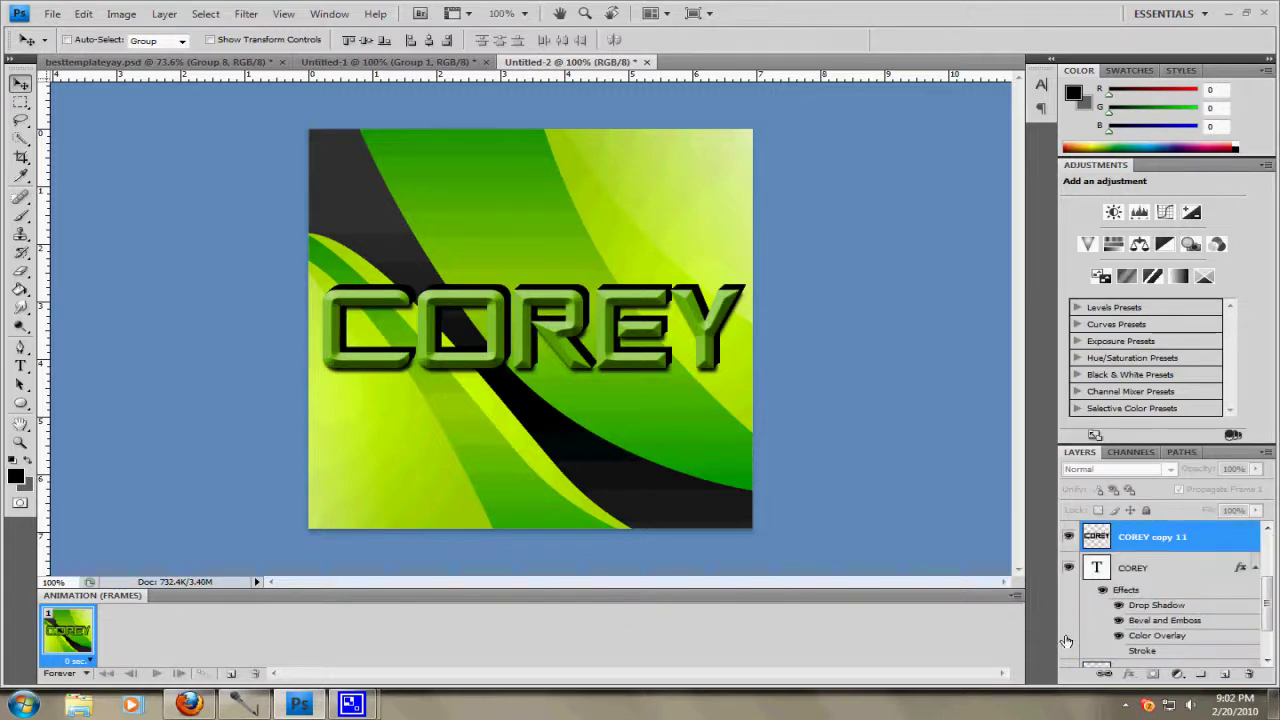
pyautogui.click(1068, 567)
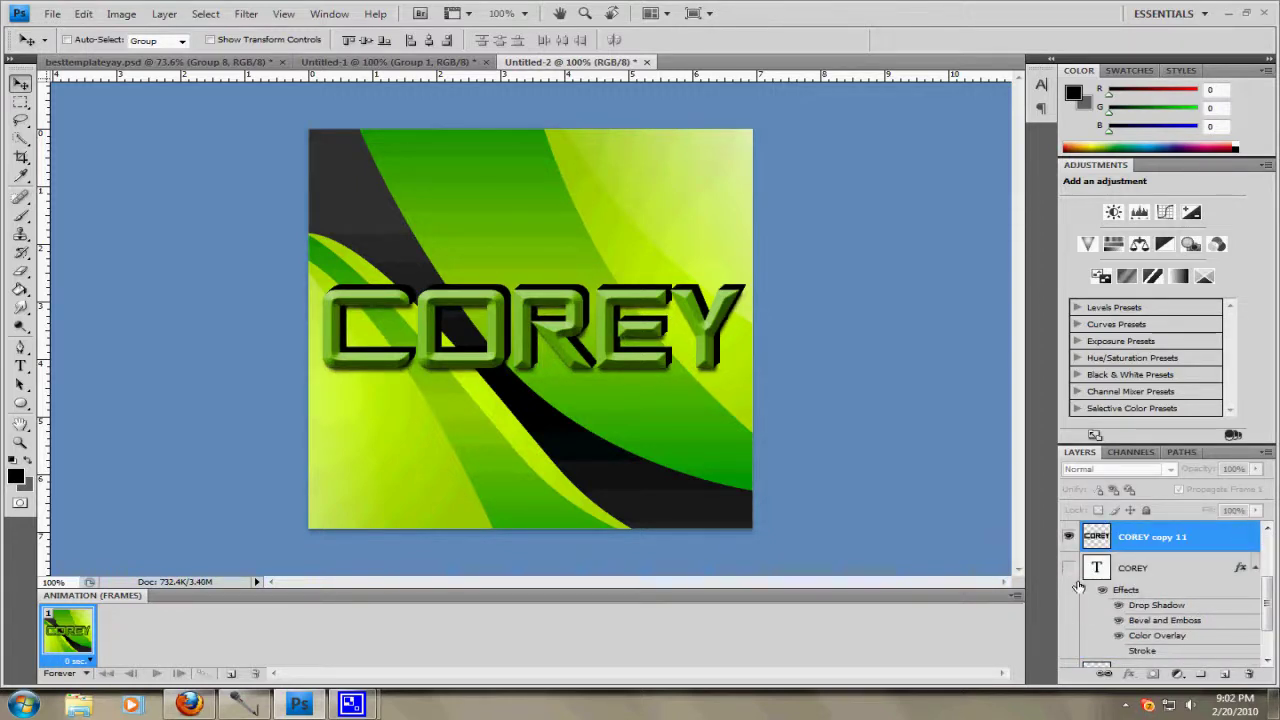
pyautogui.scroll(1, 1107, 580)
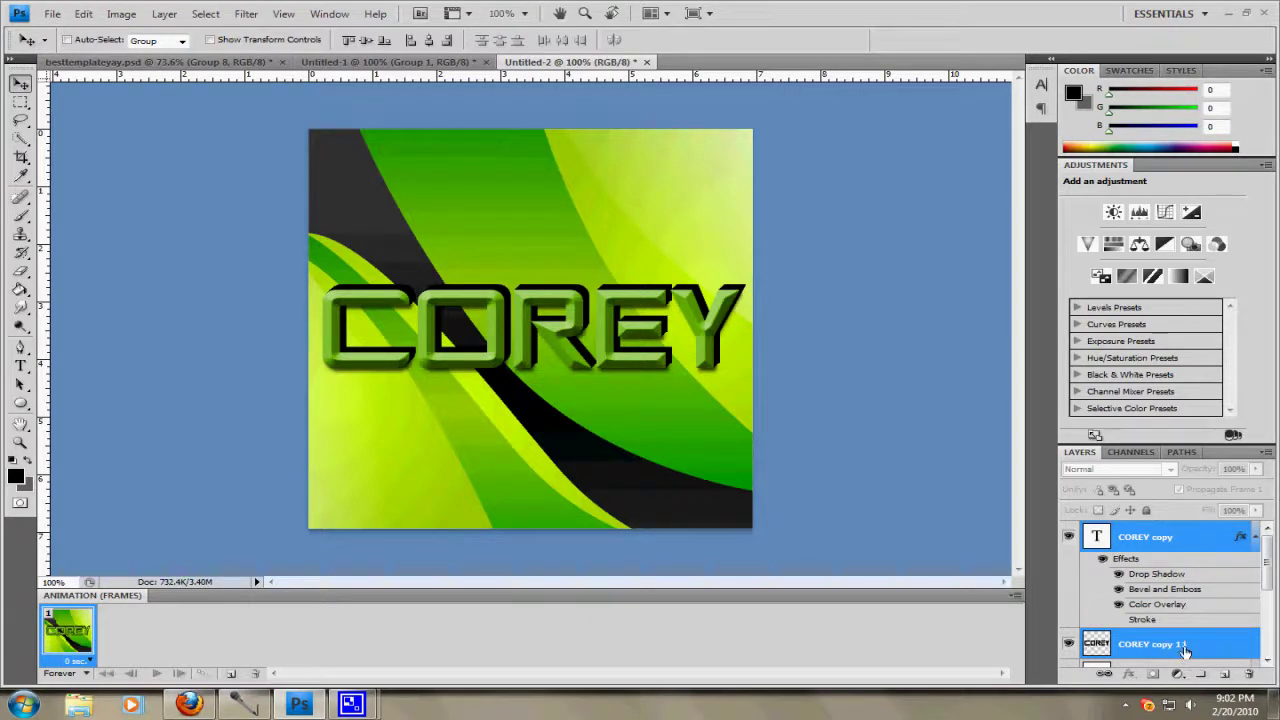
pyautogui.scroll(-2, 1182, 655)
pyautogui.scroll(2, 1180, 645)
pyautogui.hotkey('ctrl', 'e')
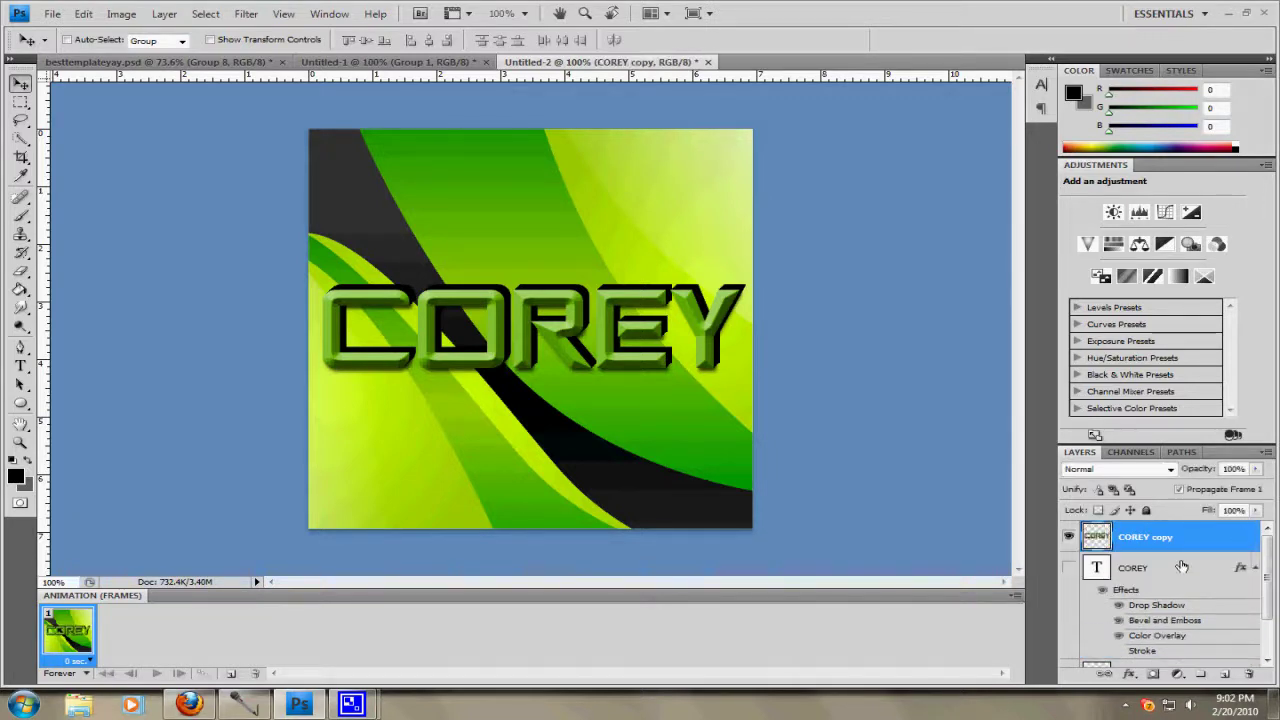
pyautogui.scroll(-2, 1165, 572)
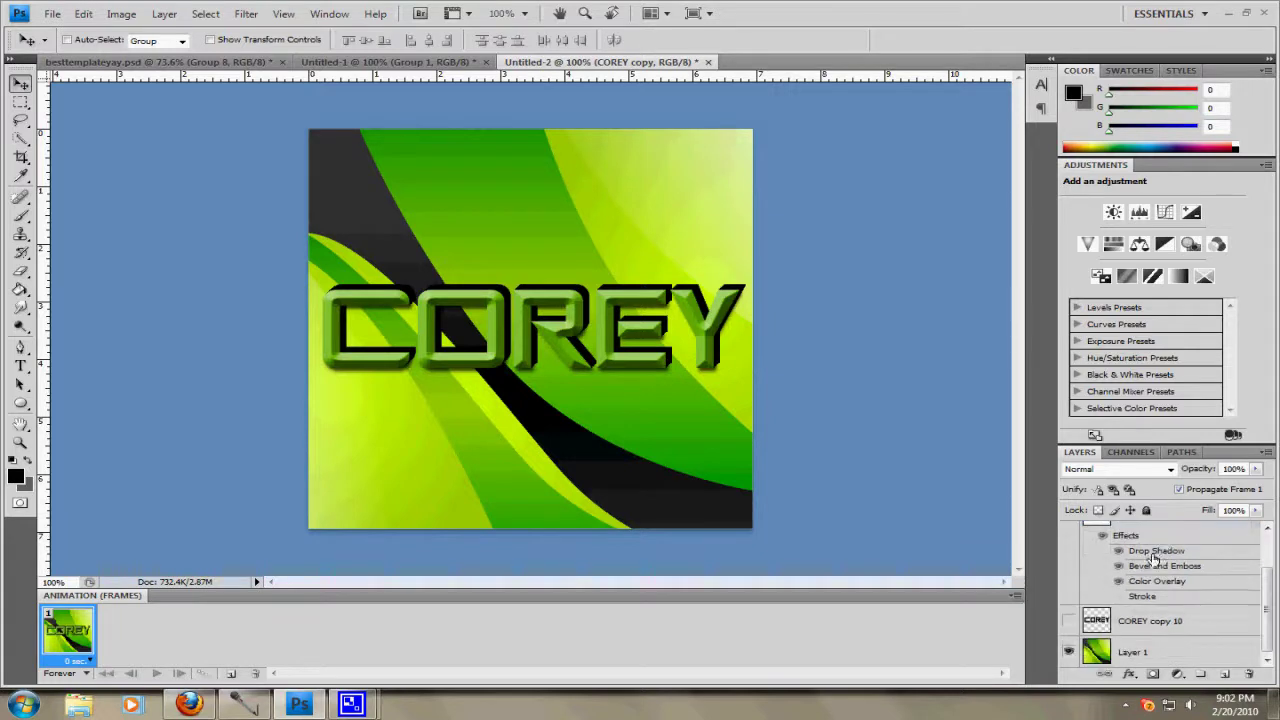
pyautogui.scroll(2, 1150, 580)
pyautogui.scroll(-2, 1145, 600)
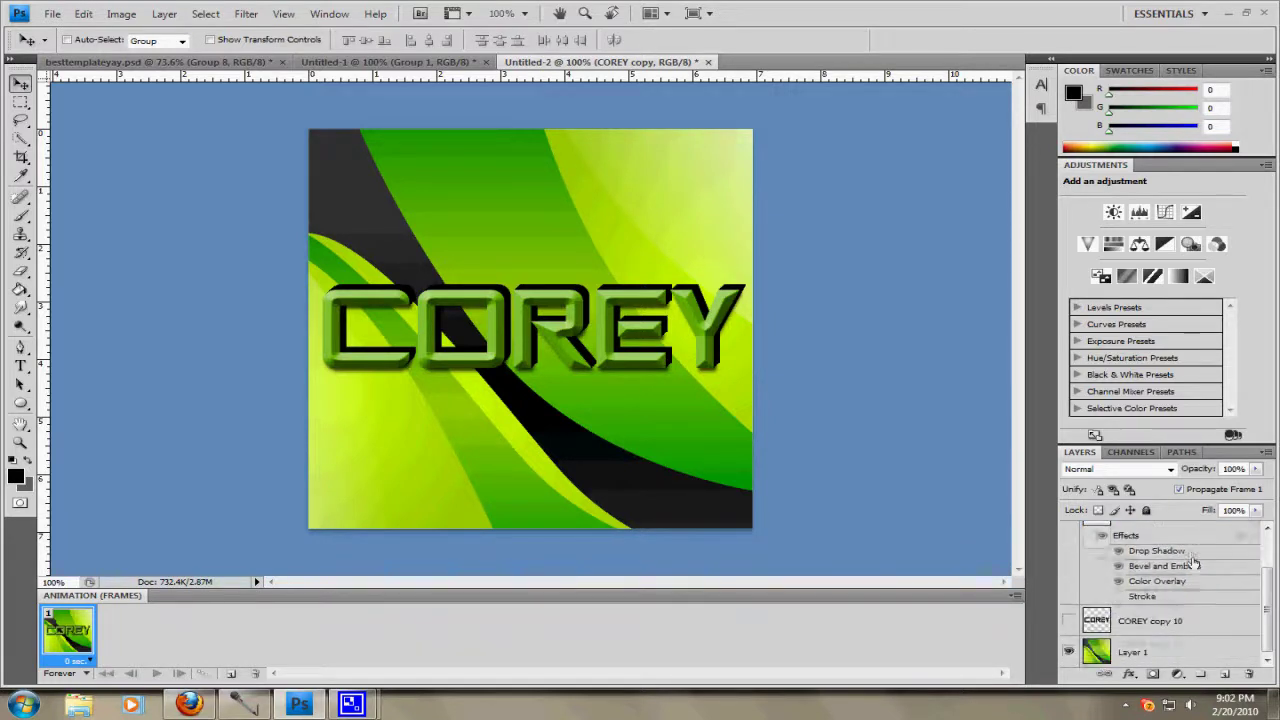
pyautogui.scroll(1, 1153, 625)
pyautogui.scroll(1, 1153, 624)
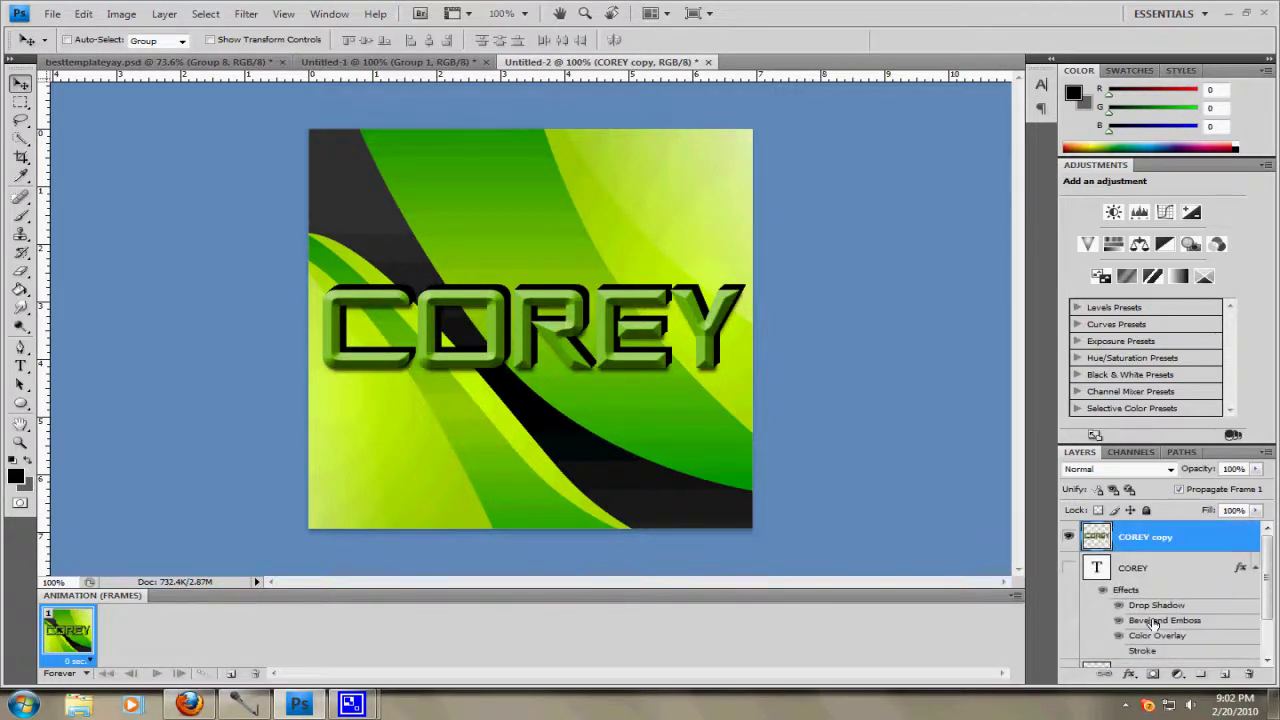
# Duplicate the COREY copy layer as COREY copy 2
pyautogui.rightClick(1176, 545)
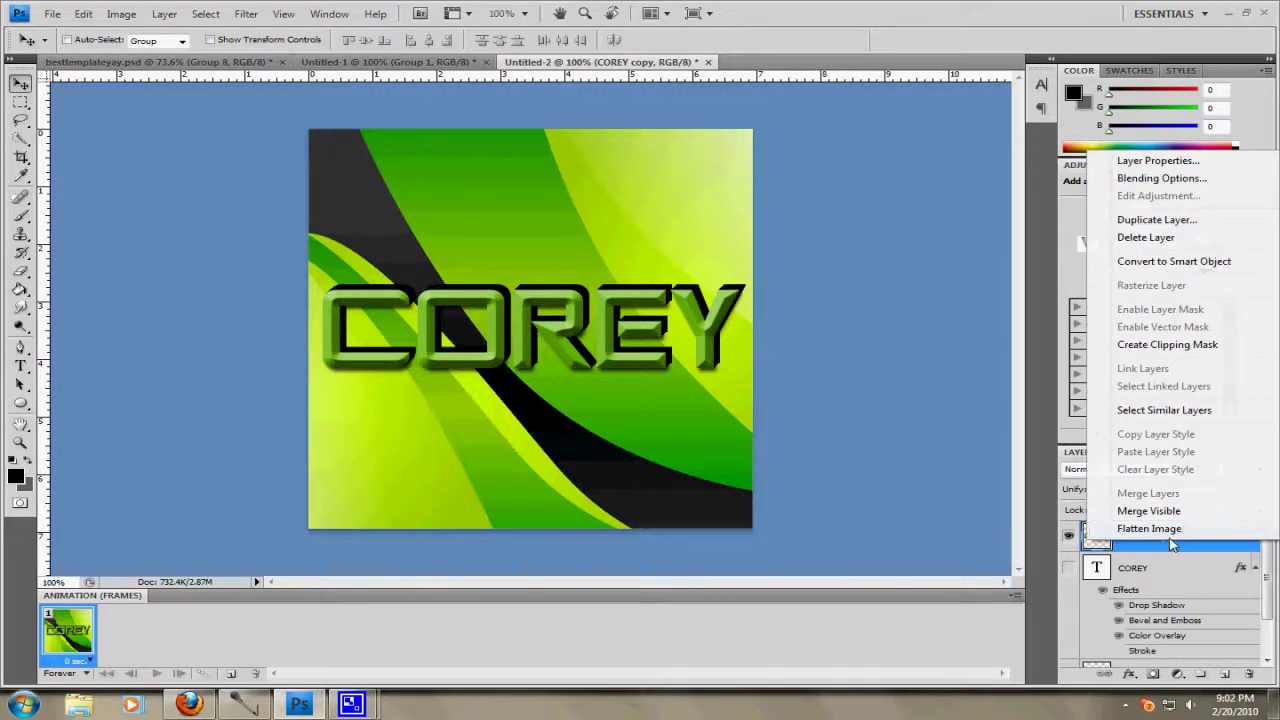
pyautogui.click(1146, 222)
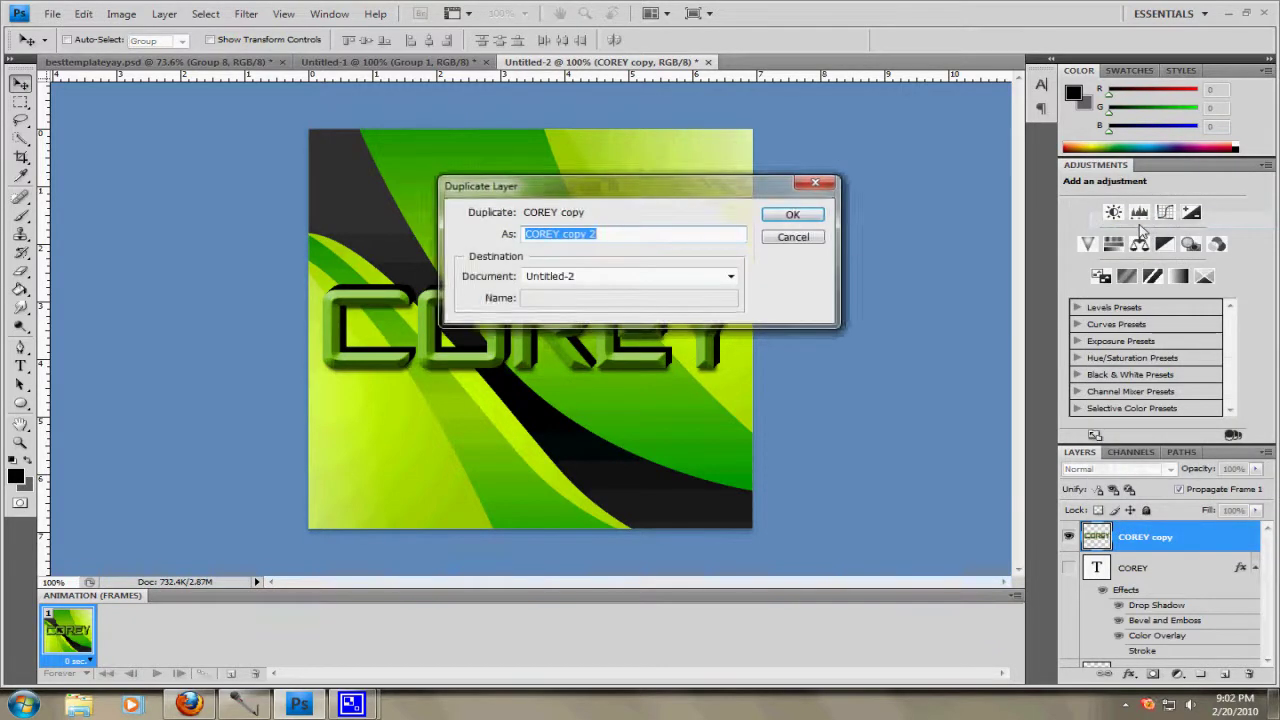
pyautogui.press('Return')
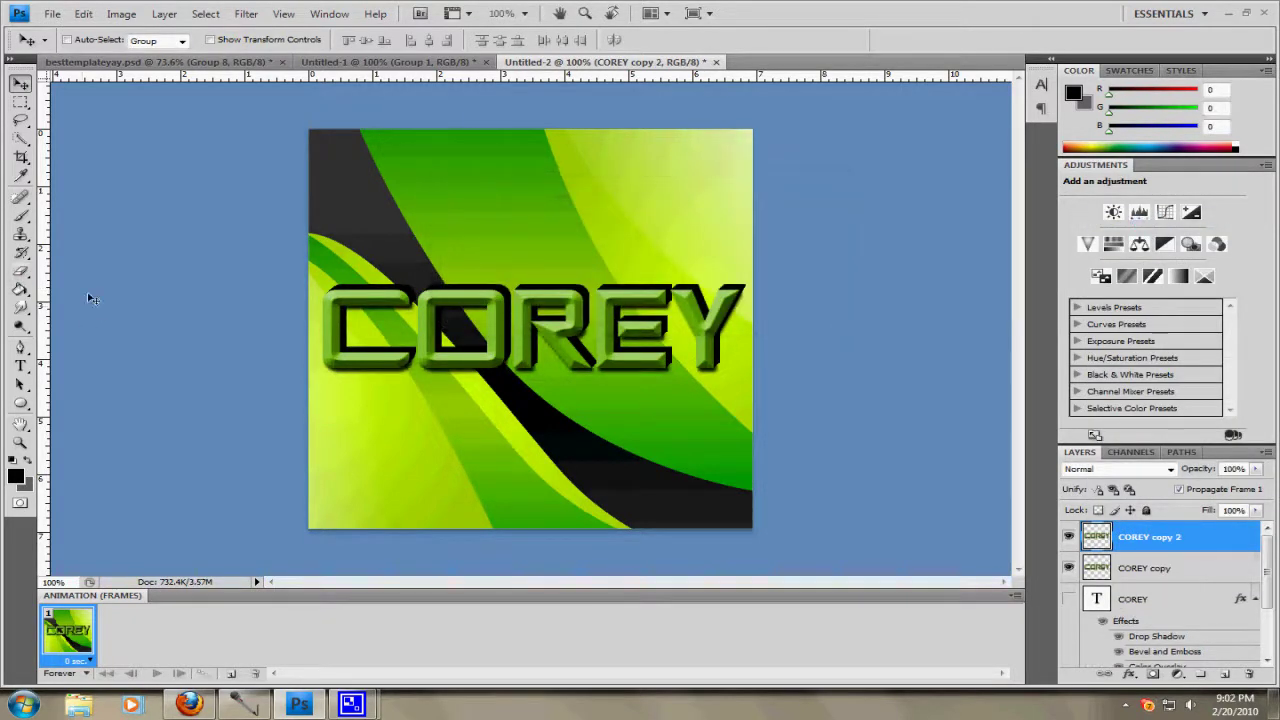
# Flip COREY copy 2 vertically with Free Transform and apply it
pyautogui.hotkey('ctrl', 't')
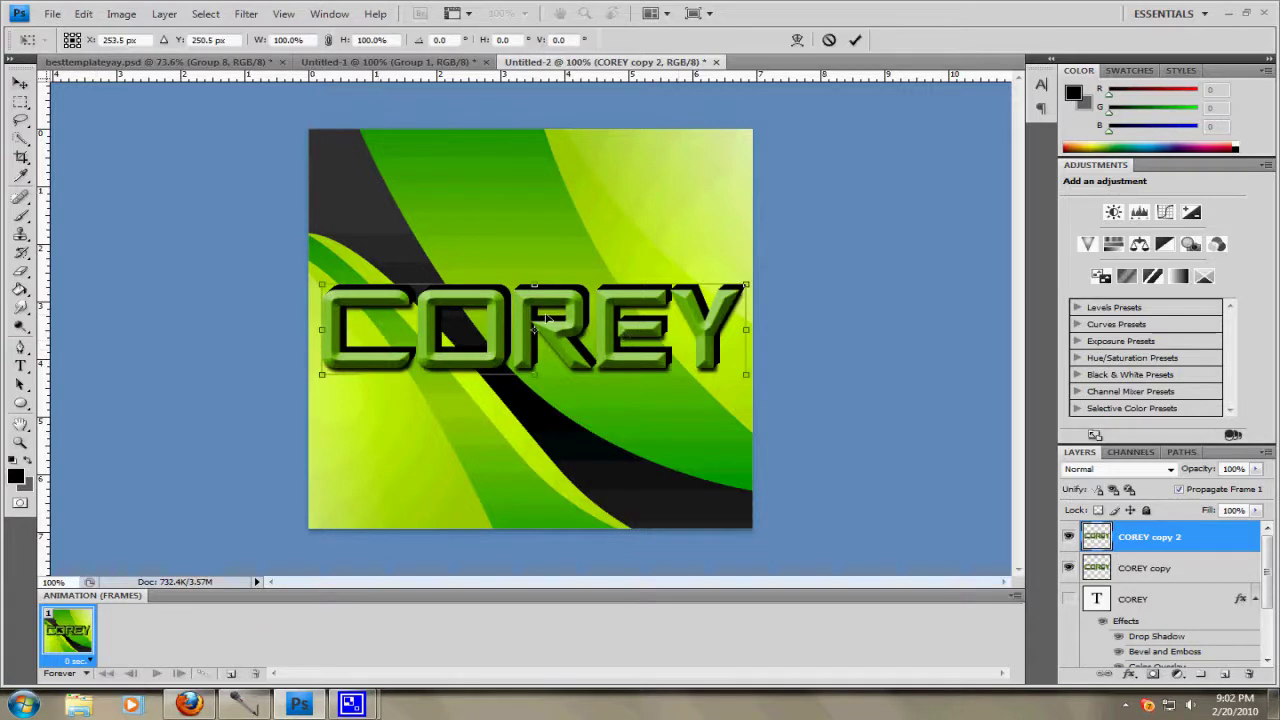
pyautogui.rightClick(597, 336)
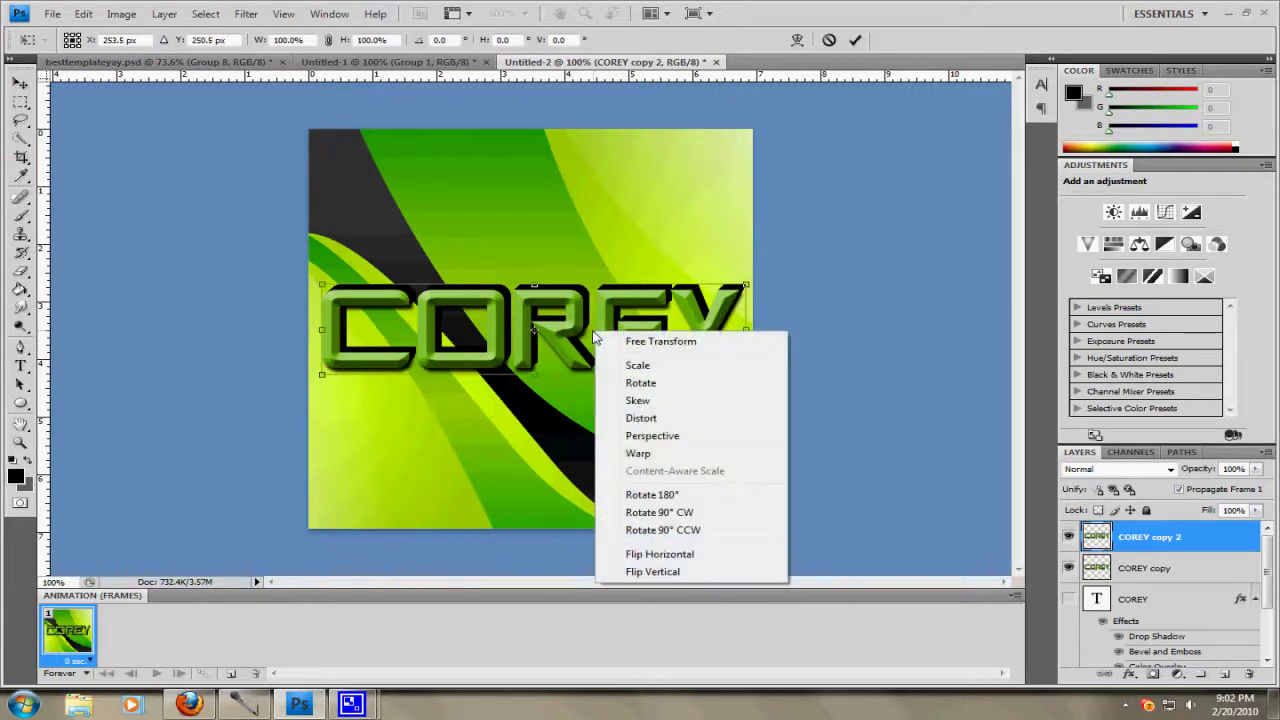
pyautogui.click(660, 571)
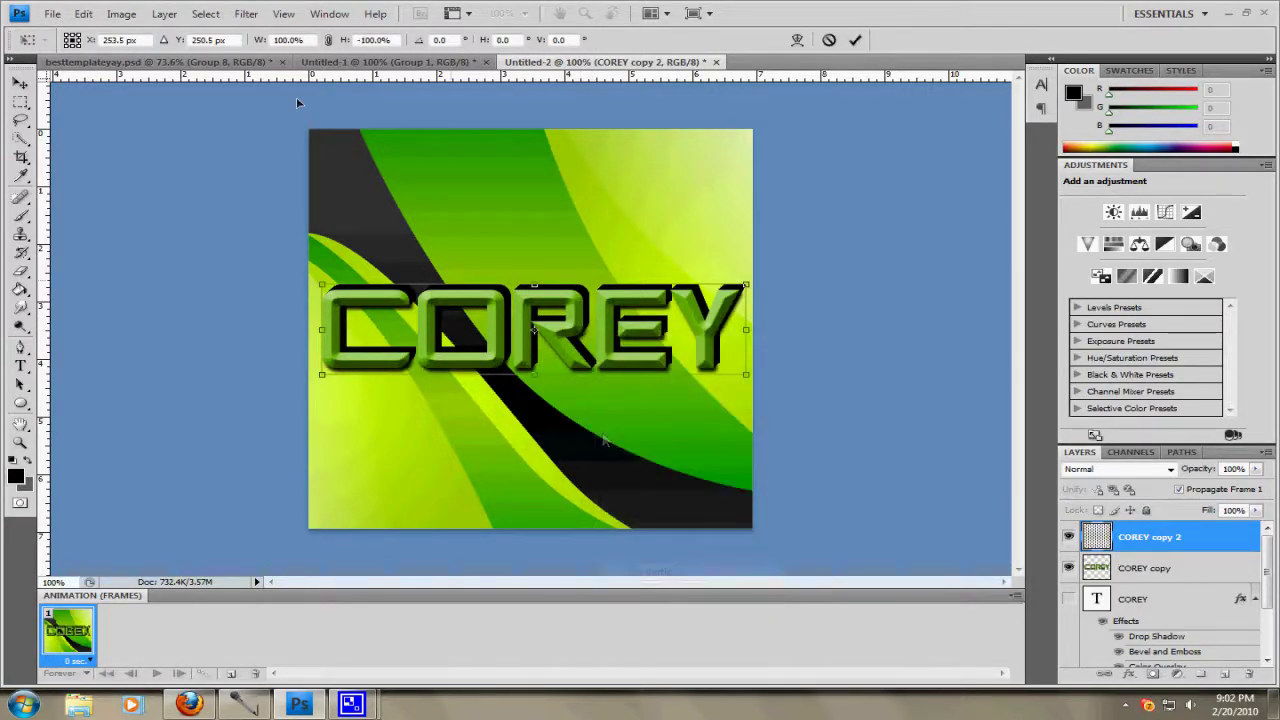
pyautogui.click(20, 86)
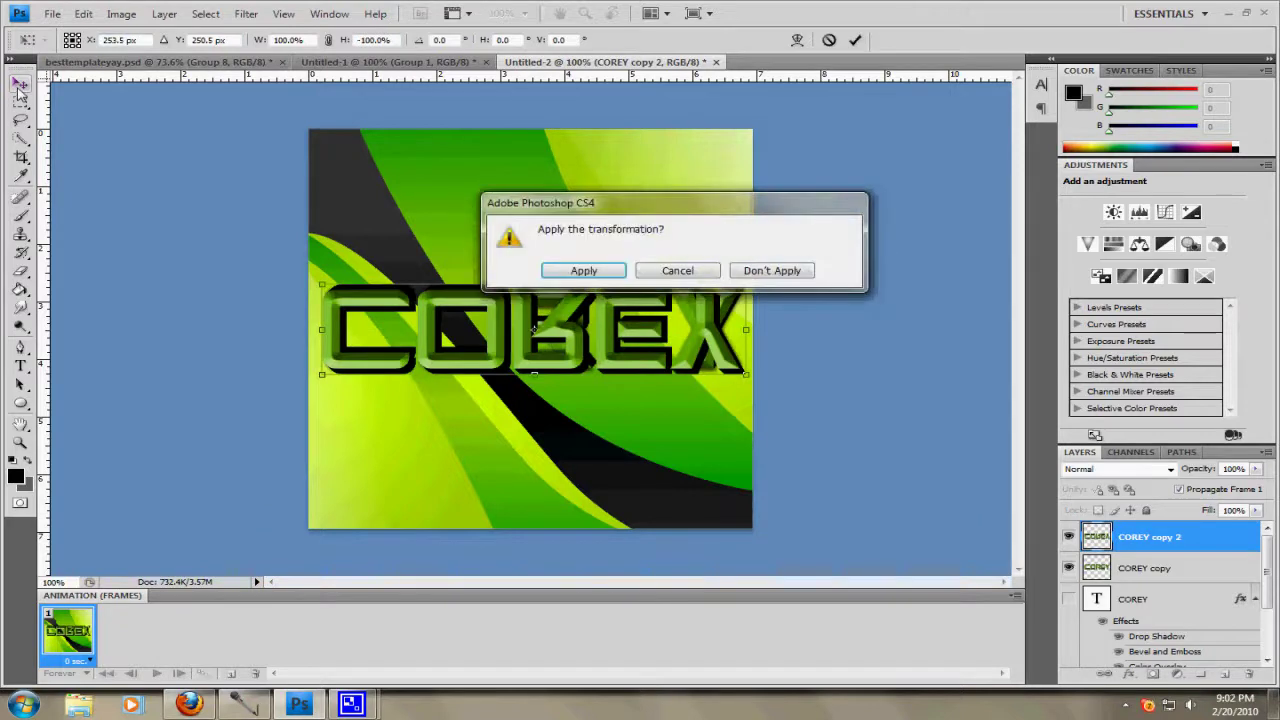
pyautogui.press('Return')
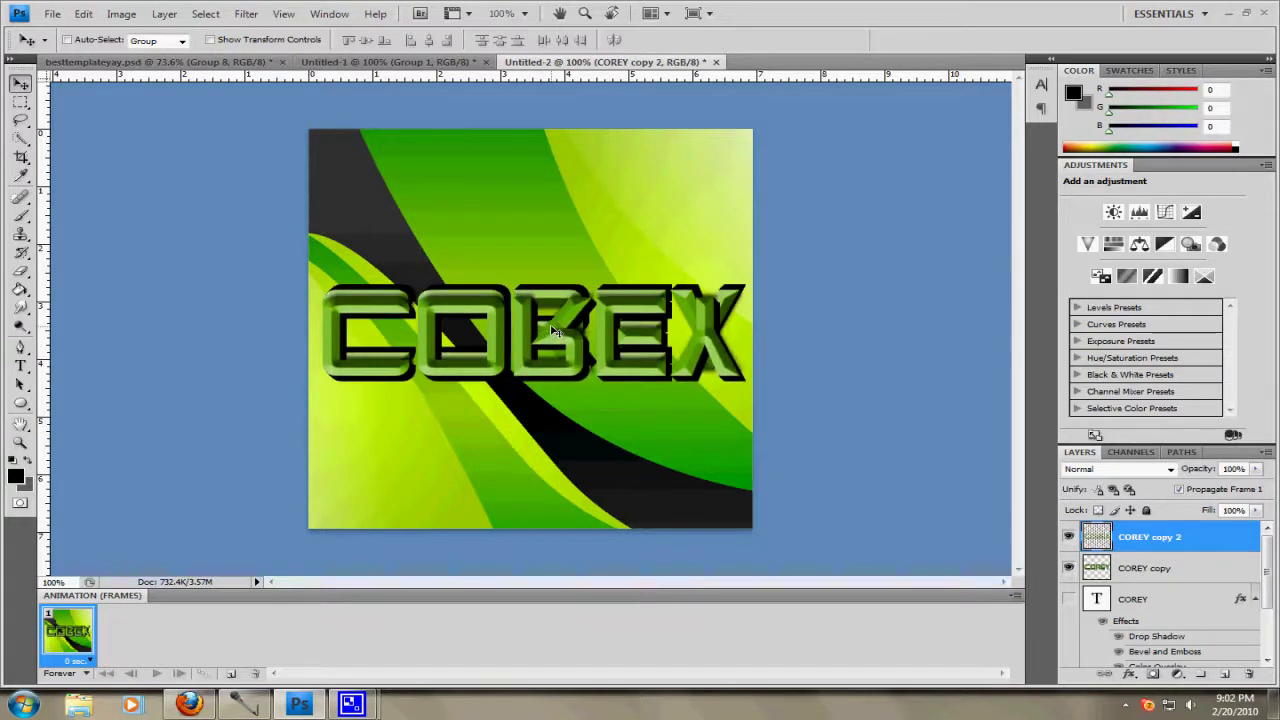
# Drag the flipped COREY copy 2 under the title and fine-tune it with arrow-key nudges
pyautogui.moveTo(544, 346); pyautogui.dragTo(544, 418)
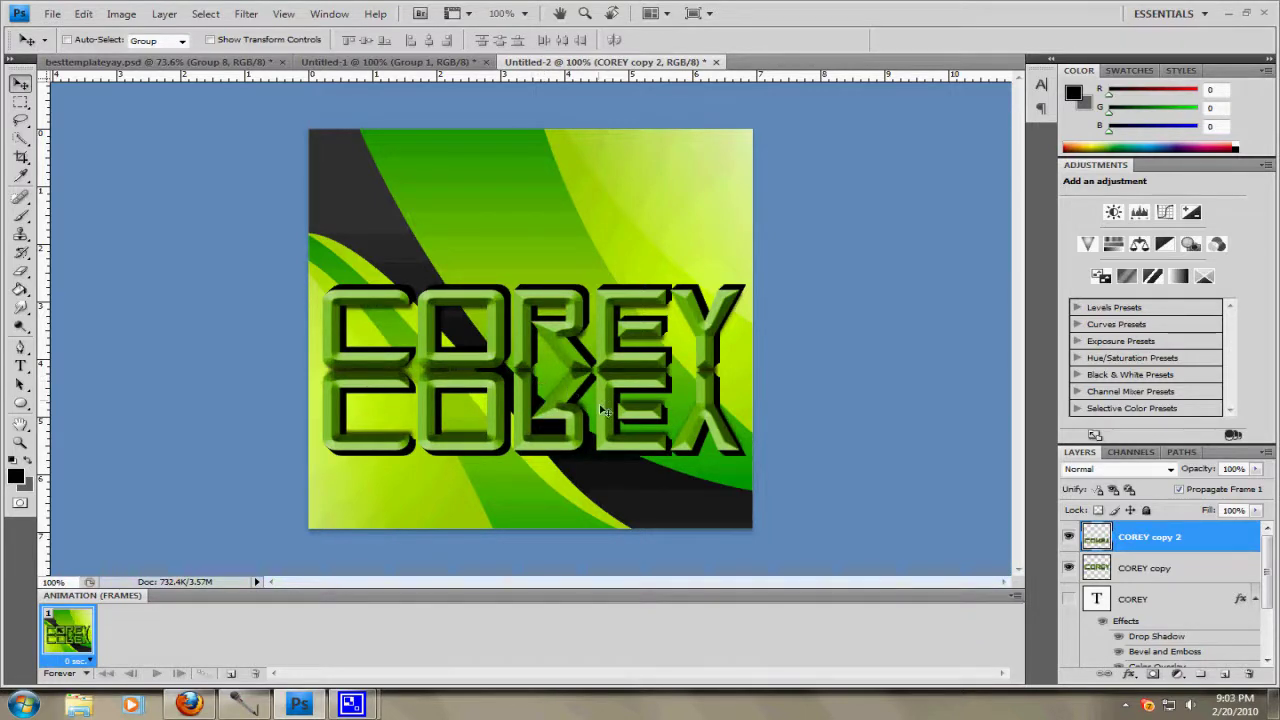
pyautogui.moveTo(588, 414)
pyautogui.mouseDown()
pyautogui.moveTo(572, 413)
pyautogui.moveTo(583, 418)
pyautogui.mouseUp()
pyautogui.hotkey('shift', 'Up')
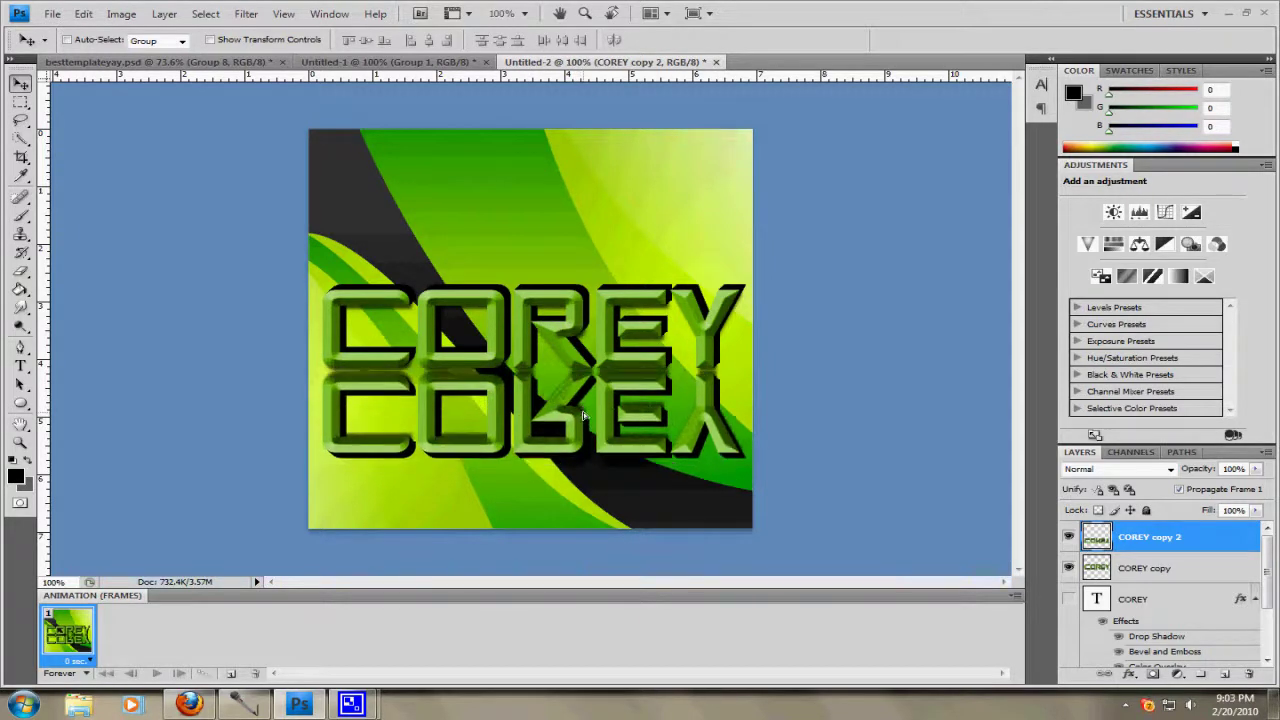
pyautogui.press('Up')
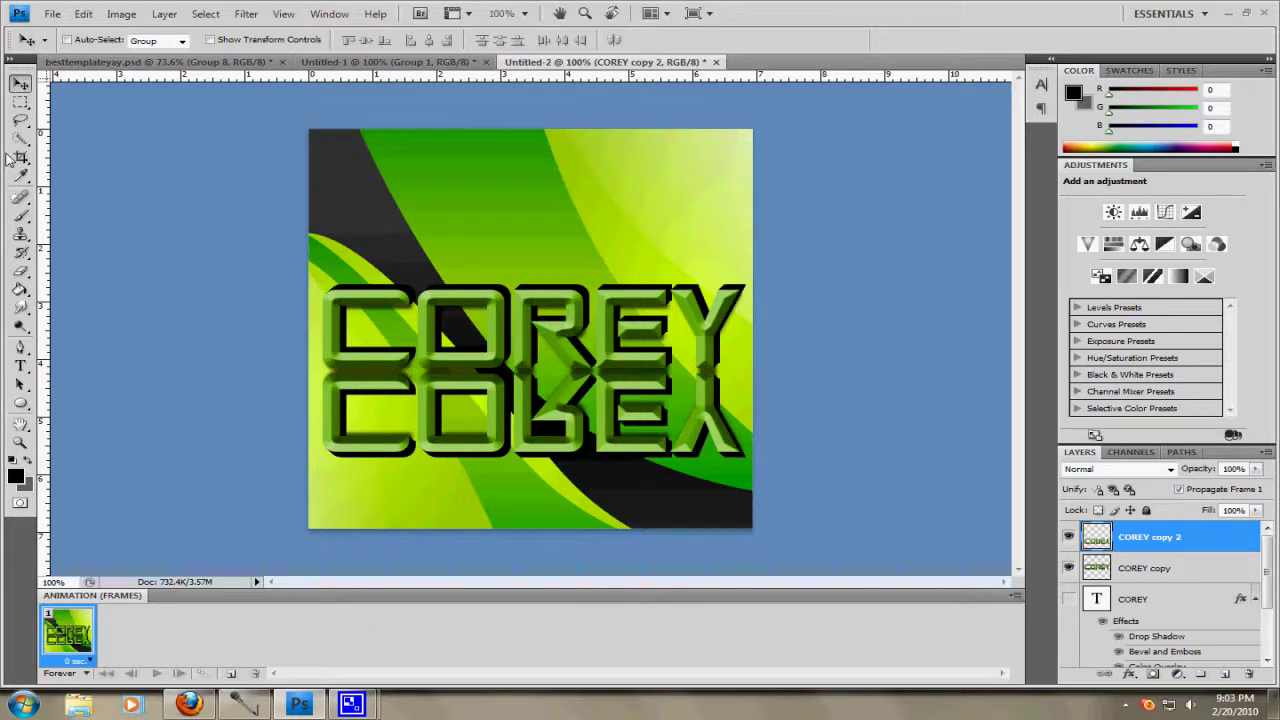
pyautogui.press('Up')
pyautogui.press('Up')
pyautogui.press('Up')
pyautogui.press('Up')
pyautogui.press('Up')
pyautogui.press('Up')
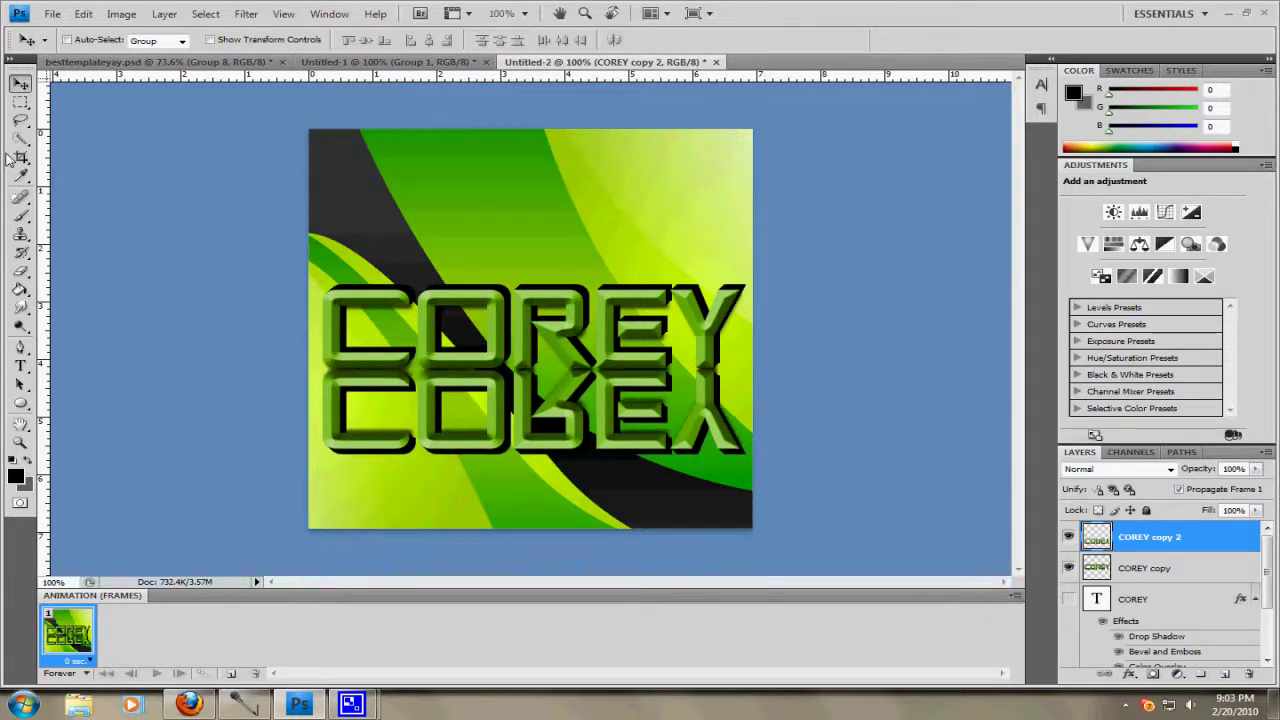
pyautogui.press('Up')
pyautogui.press('Up')
pyautogui.press('Up')
pyautogui.press('Up')
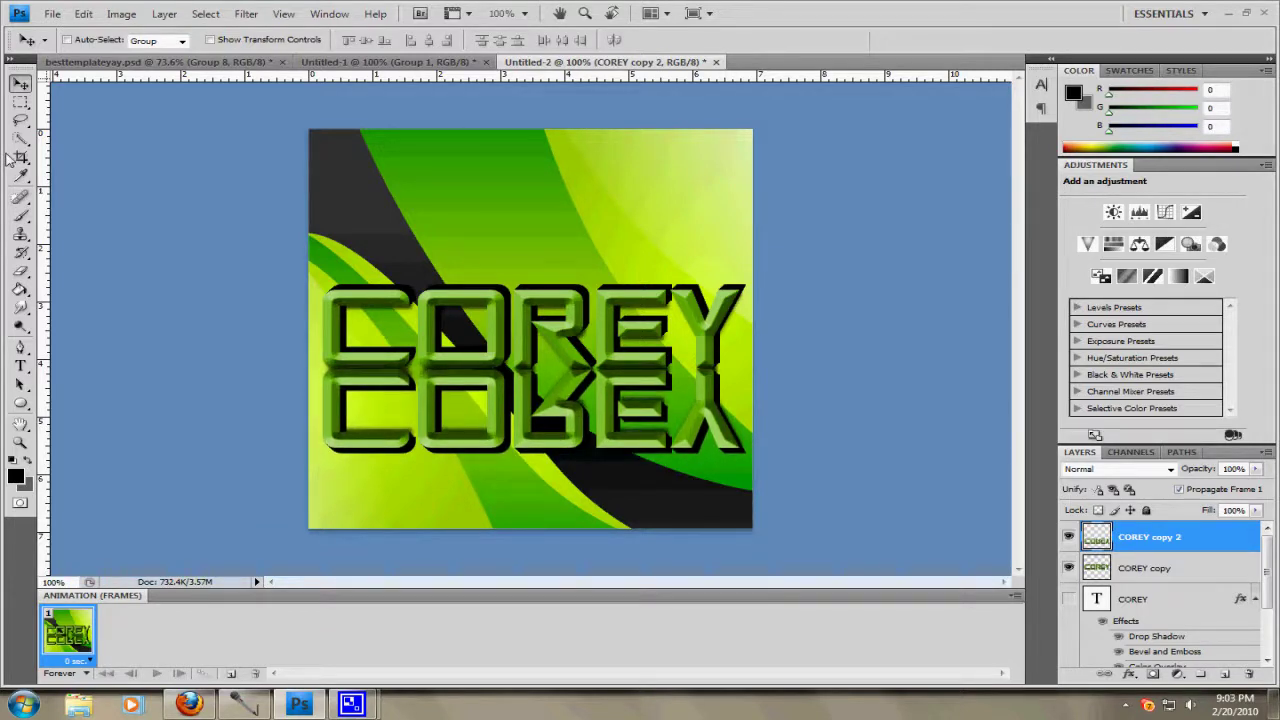
pyautogui.press('Down')
pyautogui.press('Down')
pyautogui.press('Down')
pyautogui.press('Down')
pyautogui.press('Down')
pyautogui.press('Down')
pyautogui.press('Down')
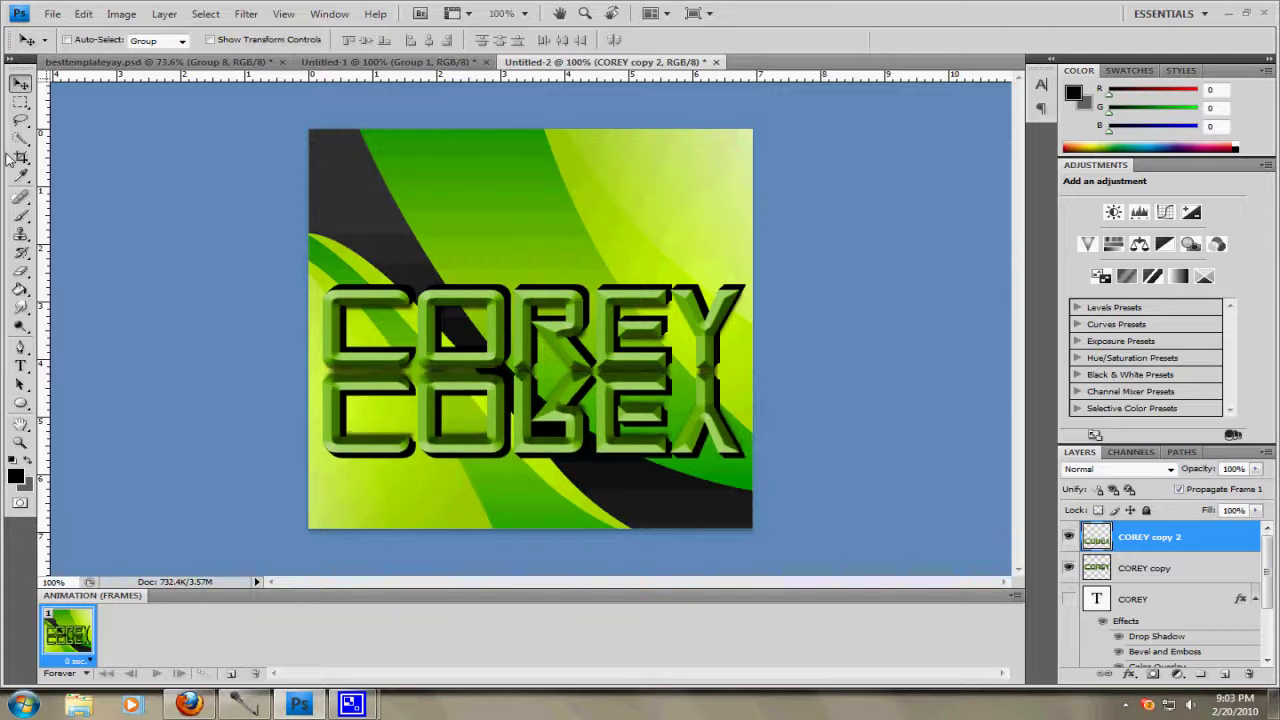
pyautogui.press('Down')
pyautogui.press('Down')
# Lower the flipped COREY copy 2 layer's opacity to 25%
pyautogui.press('Return')
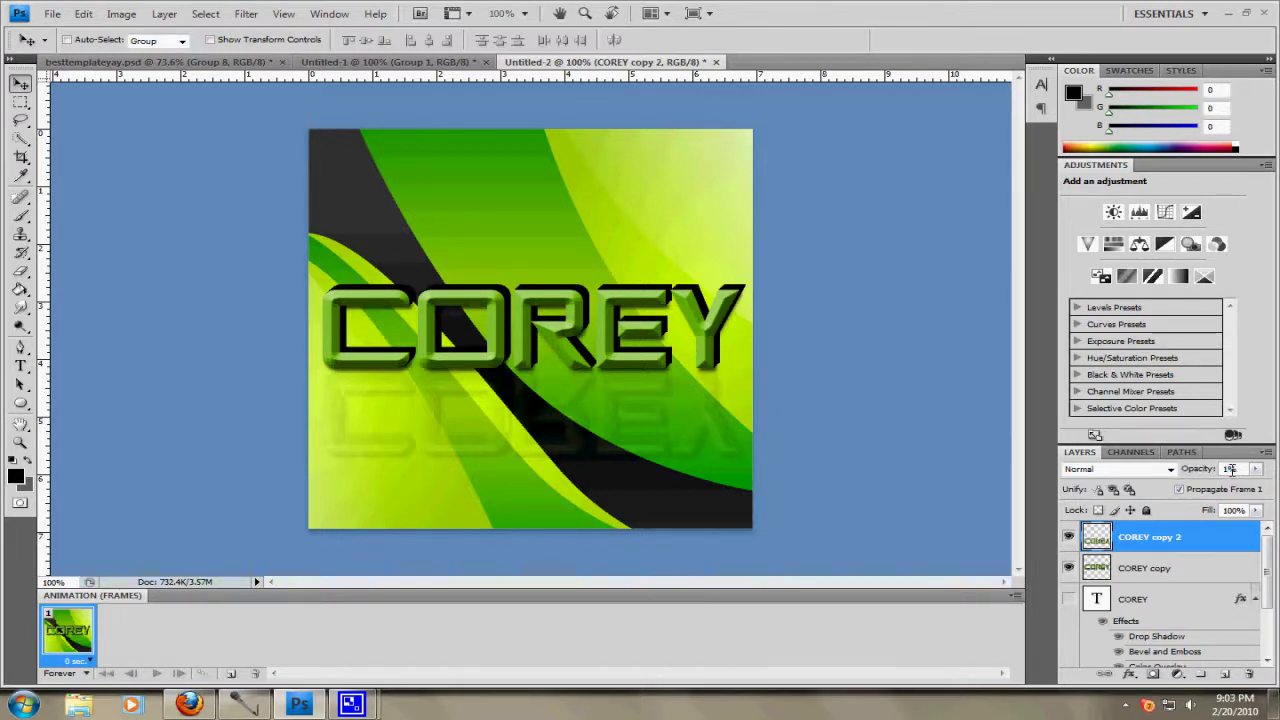
pyautogui.press('Return')
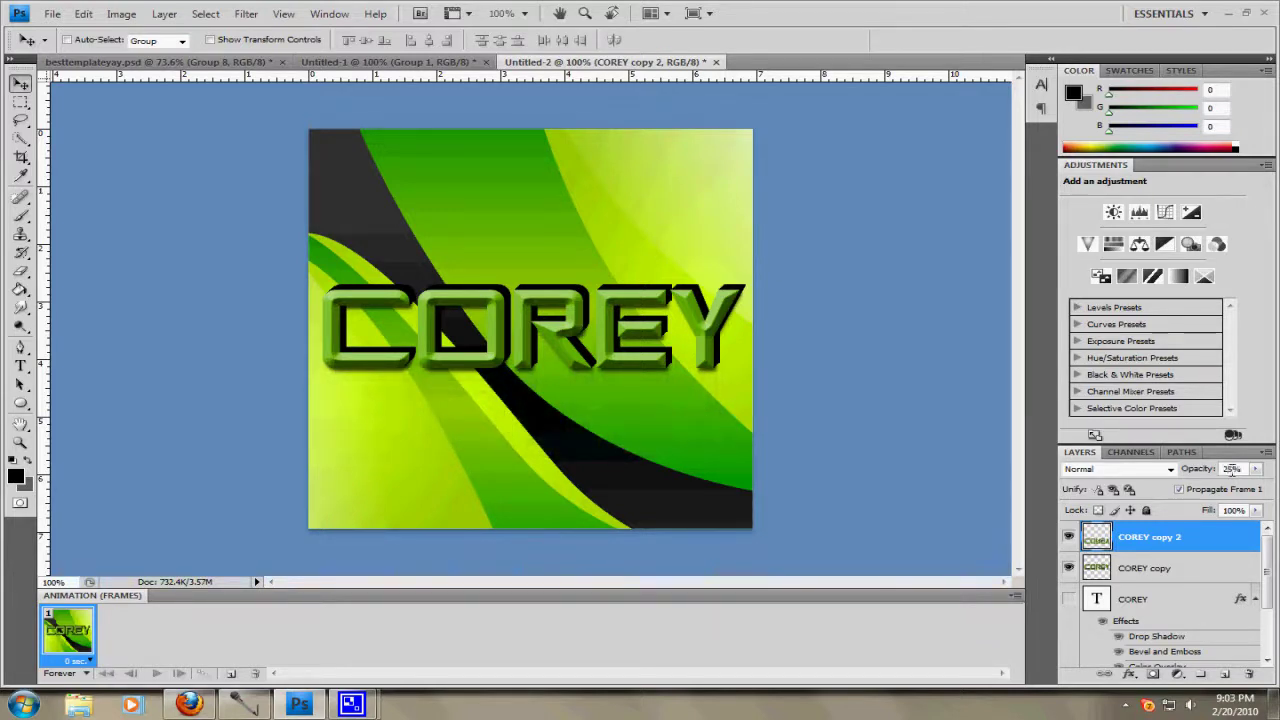
pyautogui.press('Return')
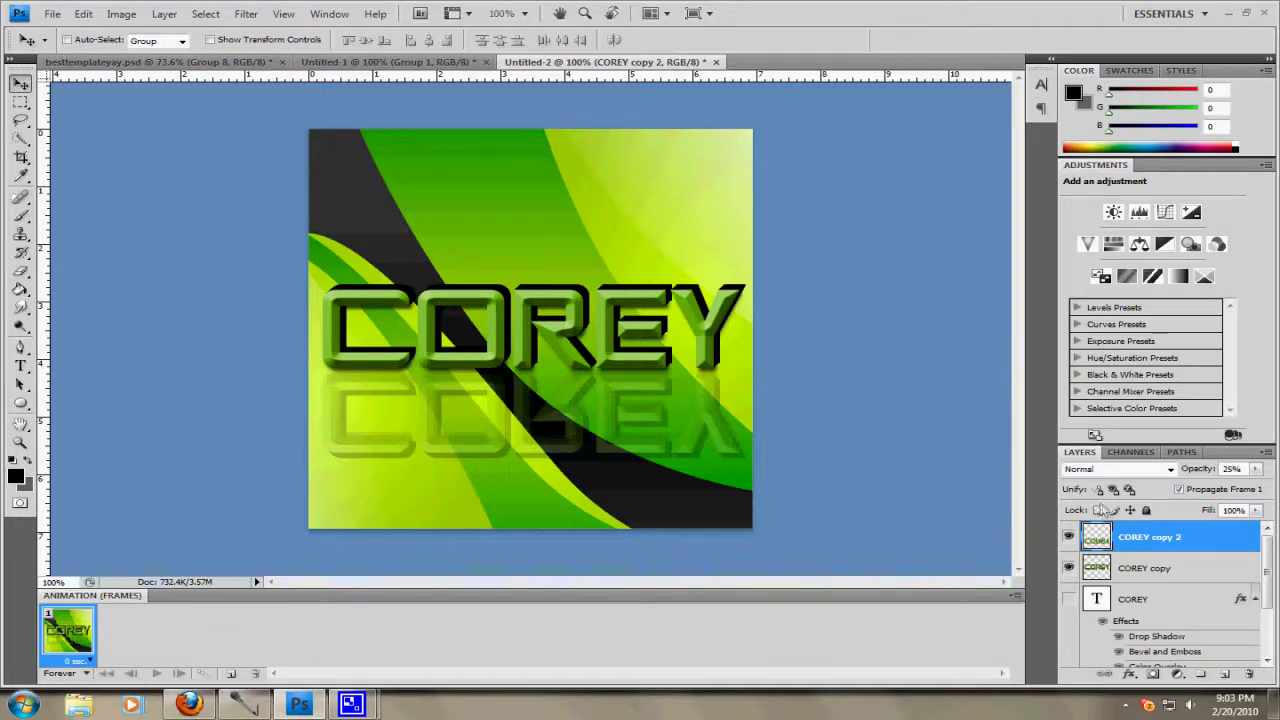
# Duplicate COREY copy and COREY copy 2, hide the originals, and merge the duplicates into COREY copy 4
pyautogui.keyDown('shift'); pyautogui.click(1143, 571); pyautogui.keyUp('shift')
pyautogui.rightClick(1143, 574)
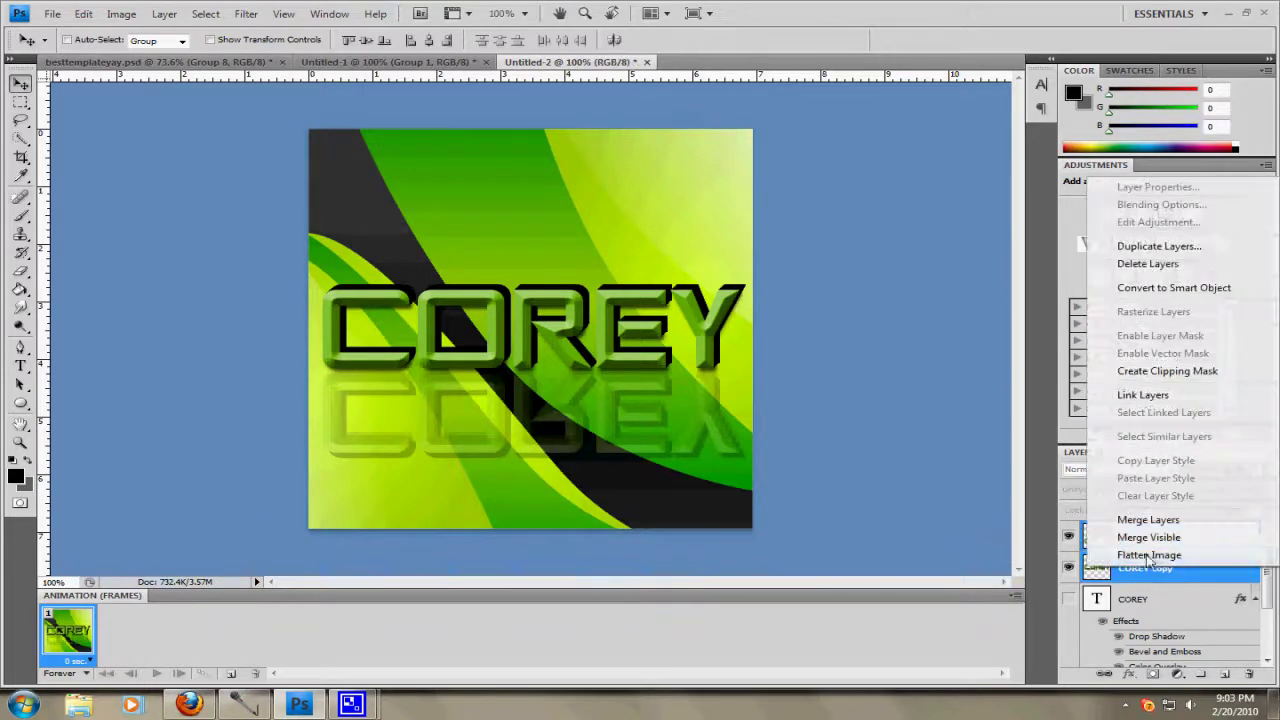
pyautogui.click(1157, 247)
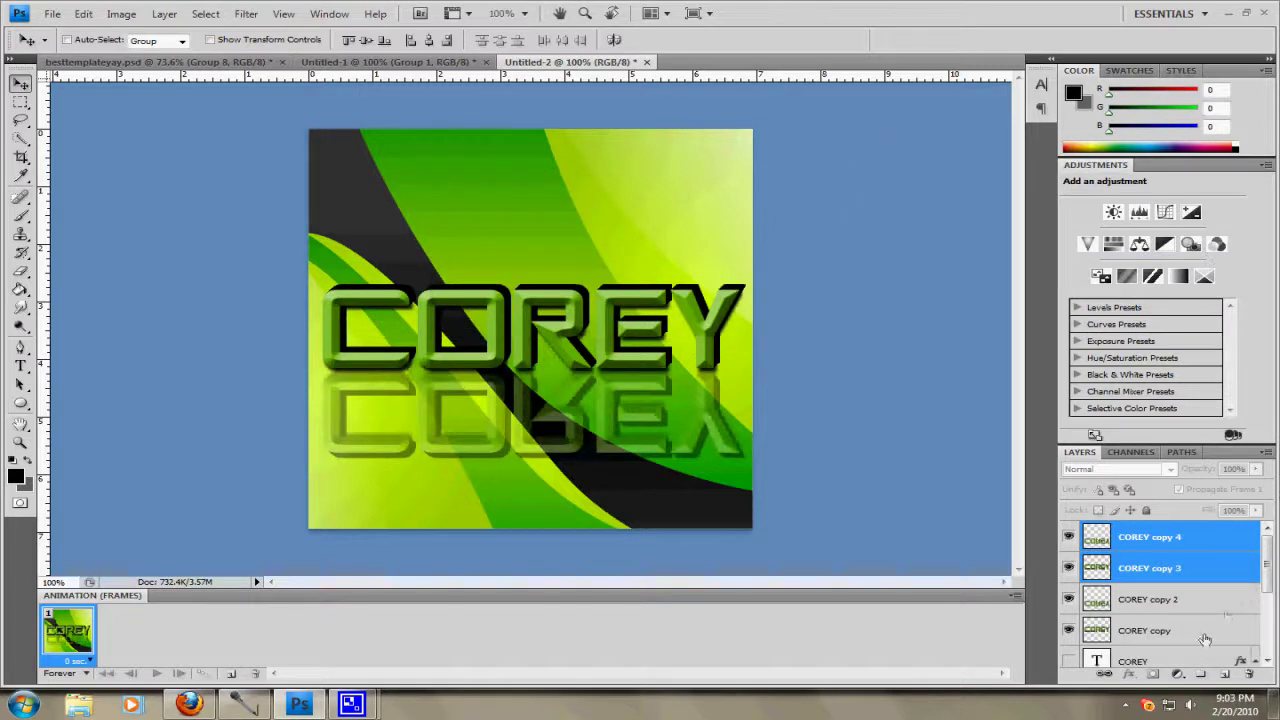
pyautogui.click(1069, 600)
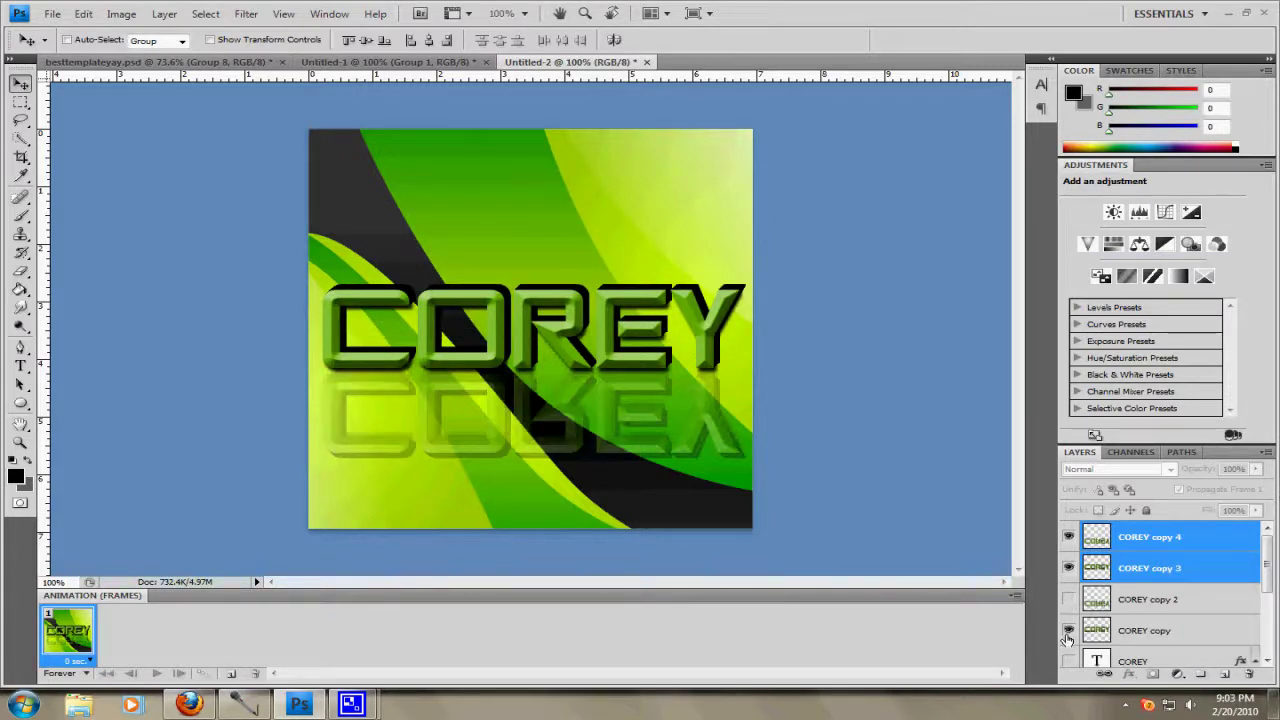
pyautogui.click(1068, 630)
pyautogui.hotkey('ctrl', 'e')
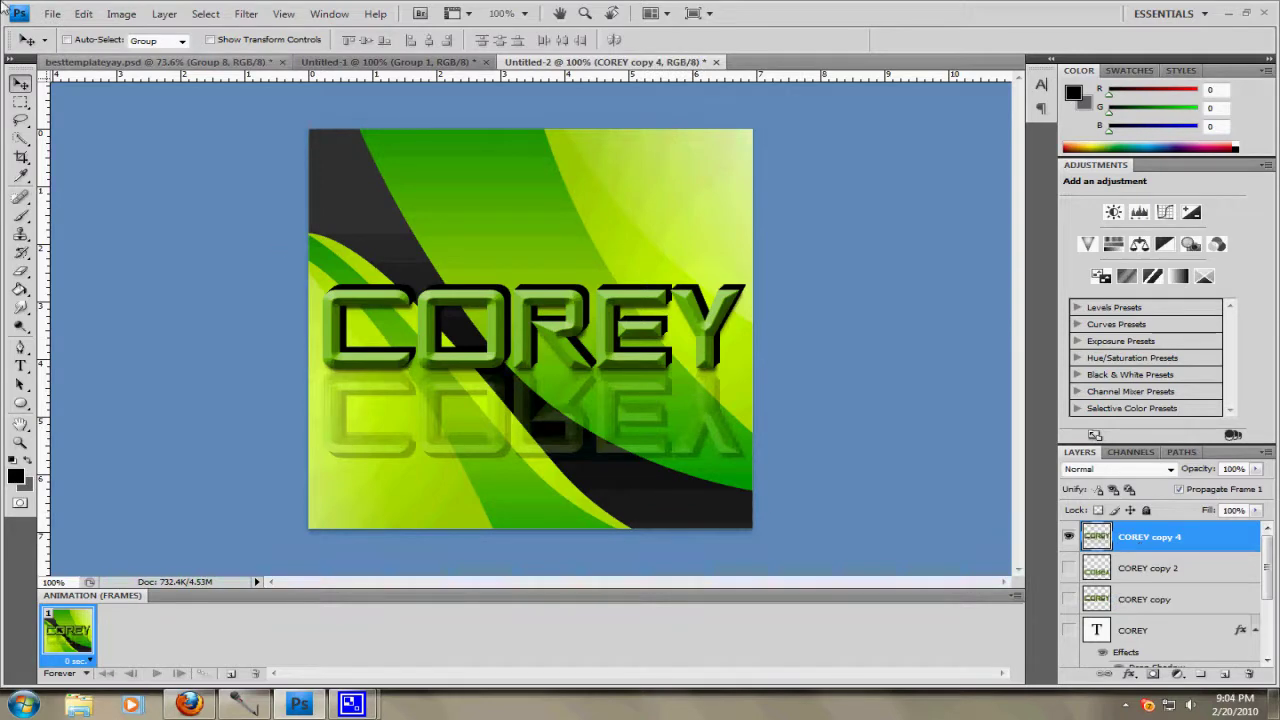
pyautogui.click(121, 13)
pyautogui.moveTo(86, 13)
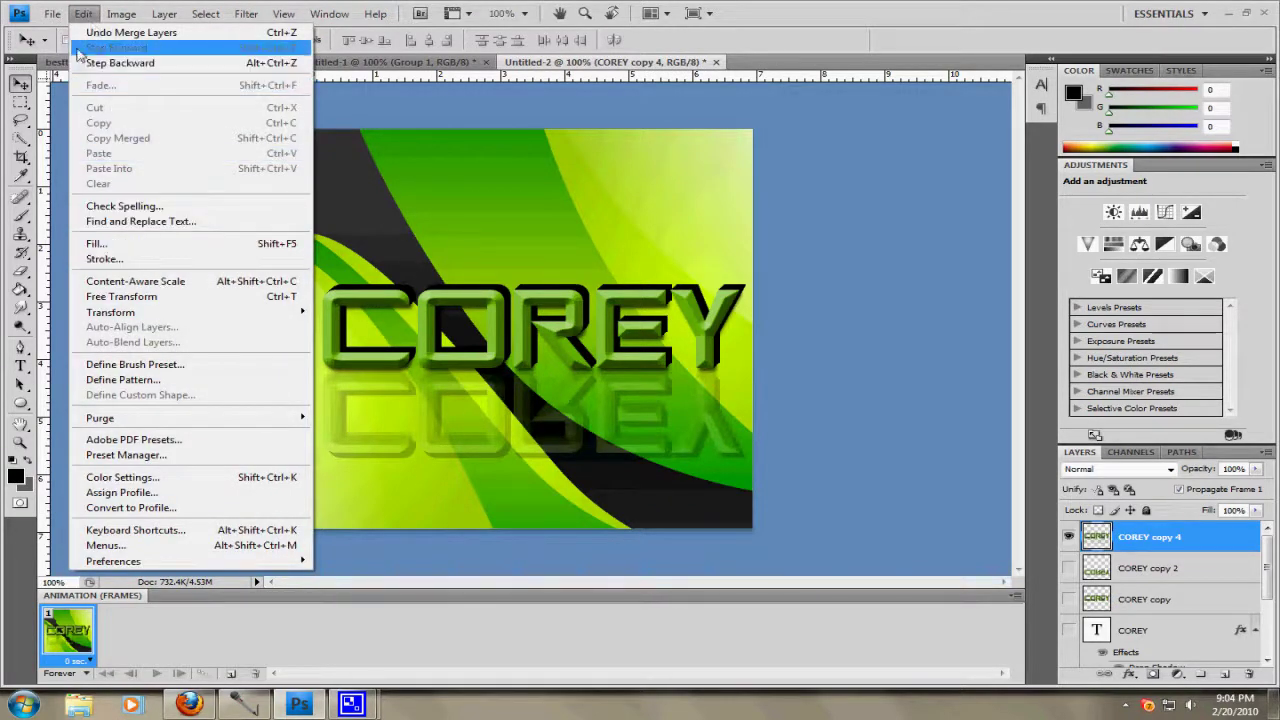
# Apply a perspective transform to COREY copy 4, stretching the left side taller and tapering the right
pyautogui.moveTo(175, 312)
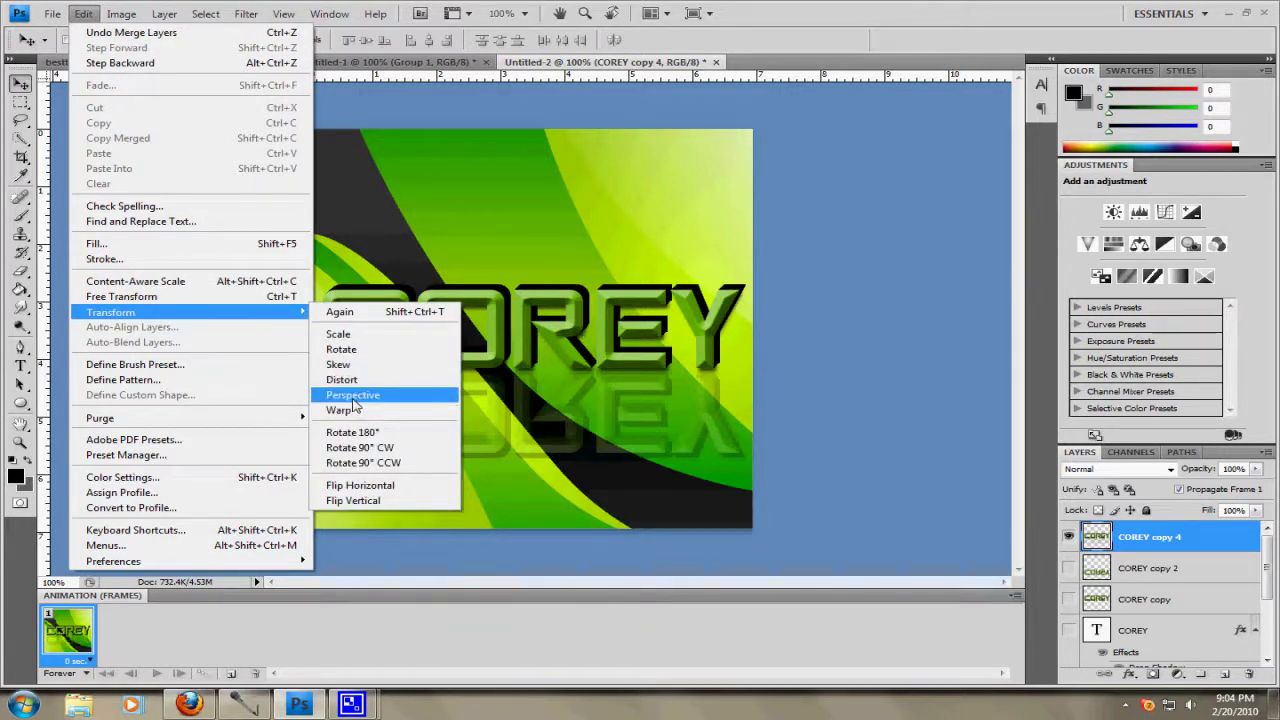
pyautogui.click(350, 395)
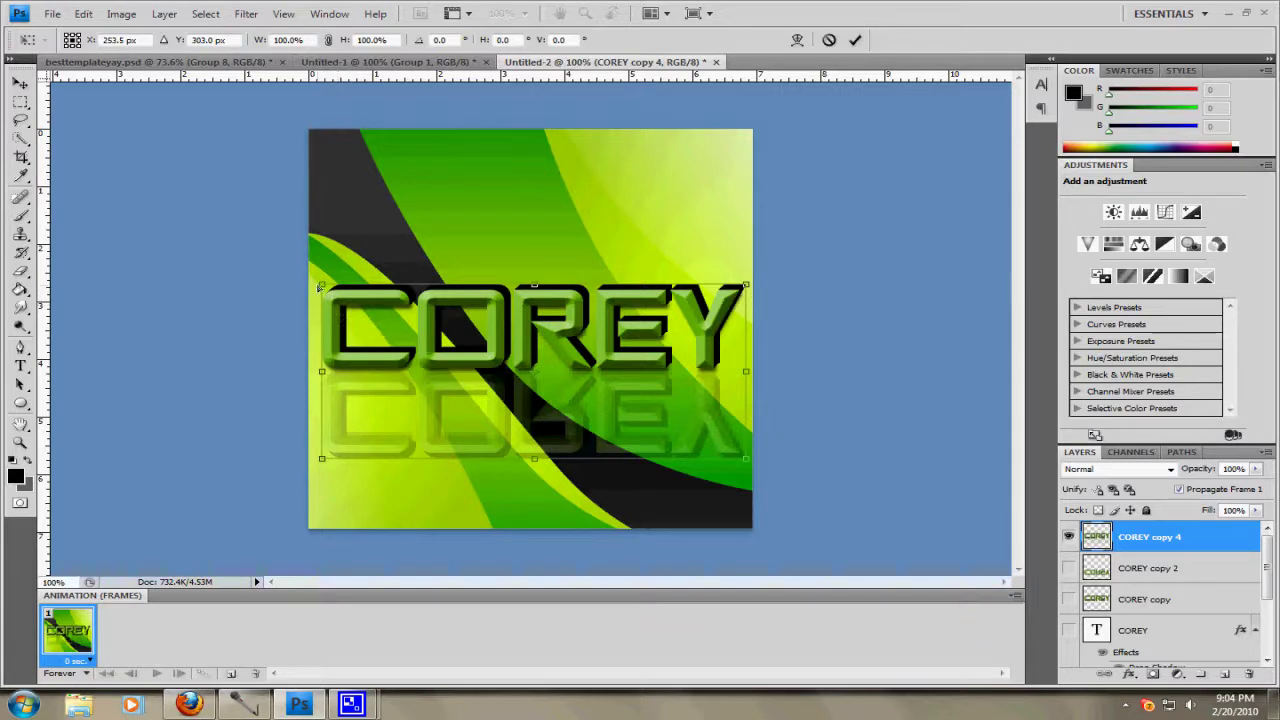
pyautogui.moveTo(322, 286)
pyautogui.mouseDown()
pyautogui.moveTo(316, 240)
pyautogui.moveTo(316, 271)
pyautogui.mouseUp()
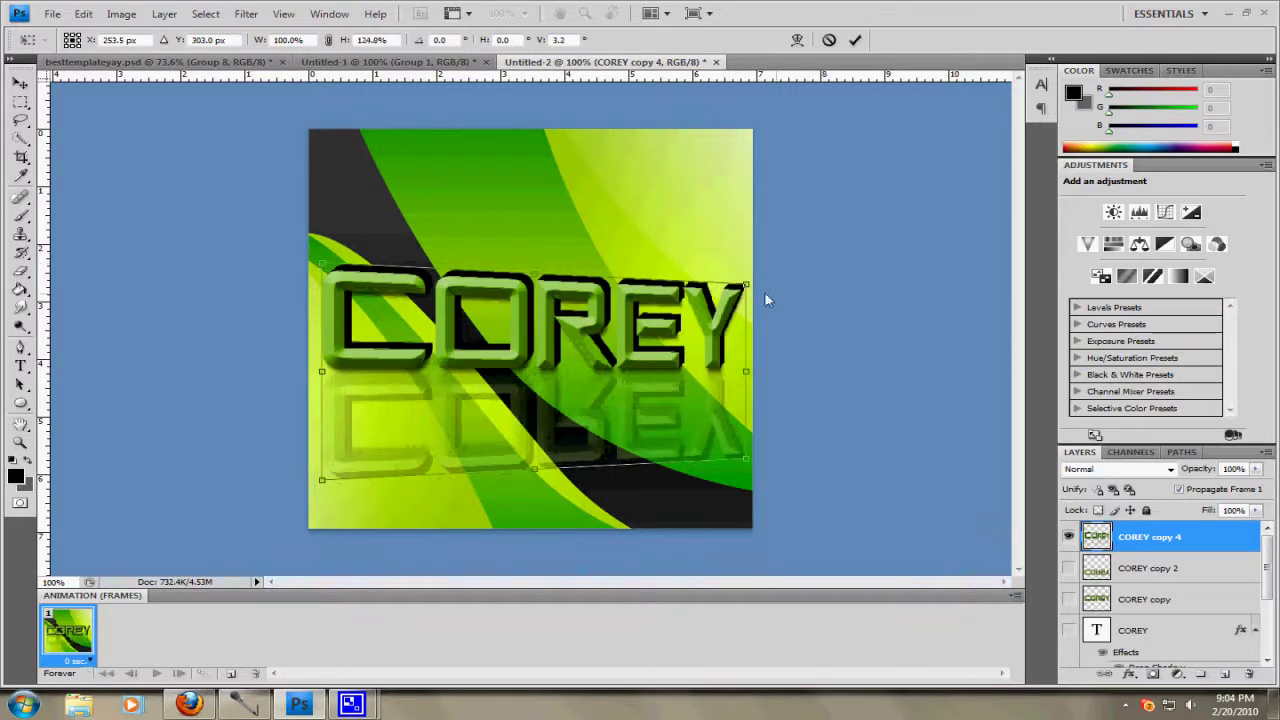
pyautogui.moveTo(746, 287); pyautogui.dragTo(746, 297)
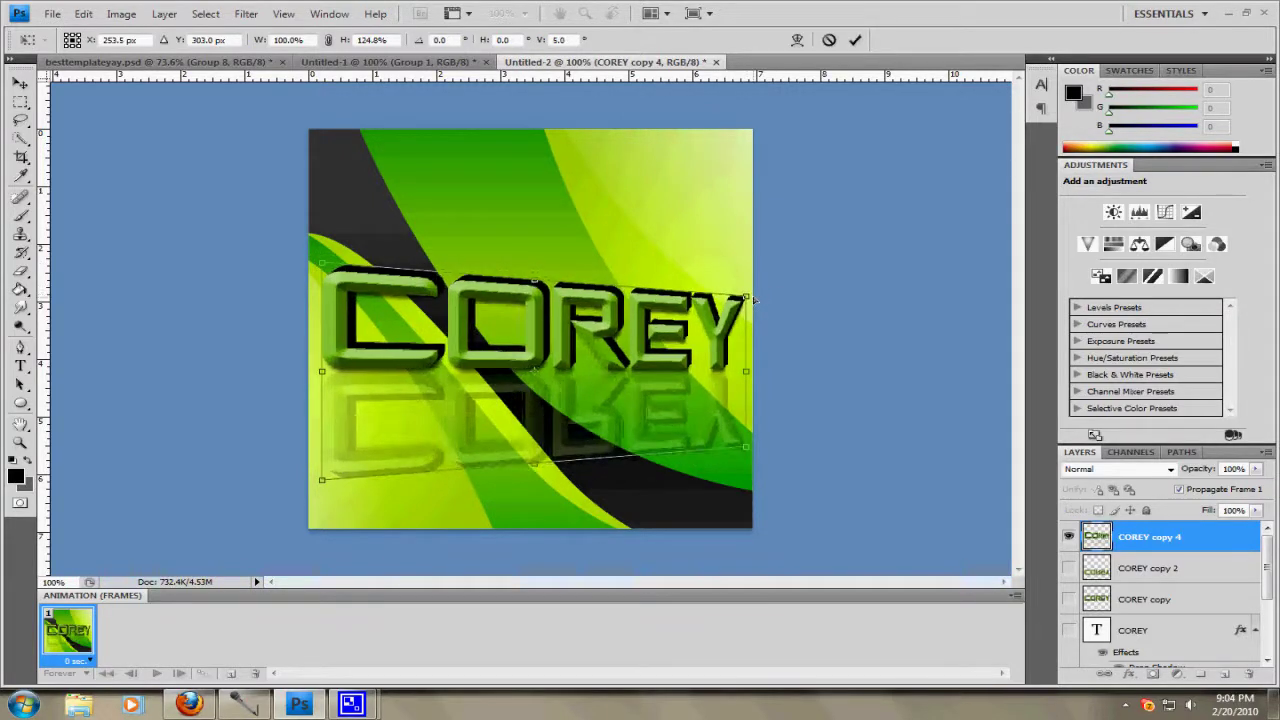
pyautogui.click(21, 84)
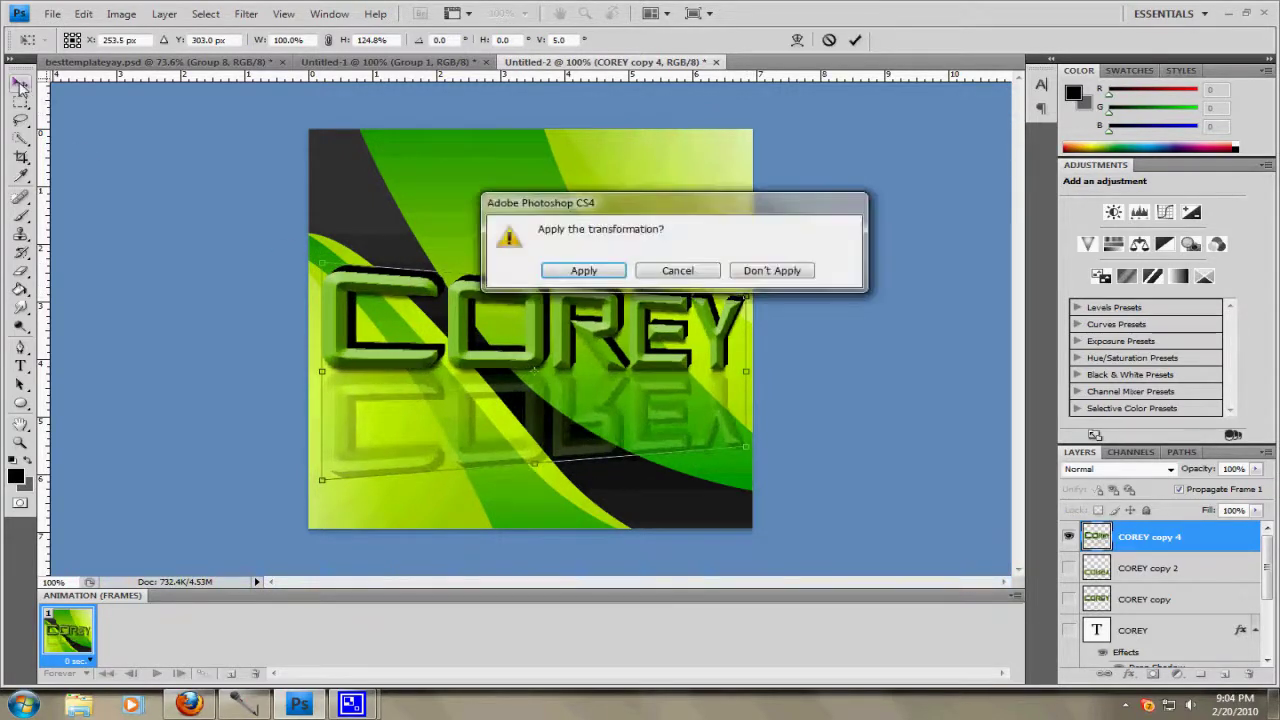
pyautogui.press('Return')
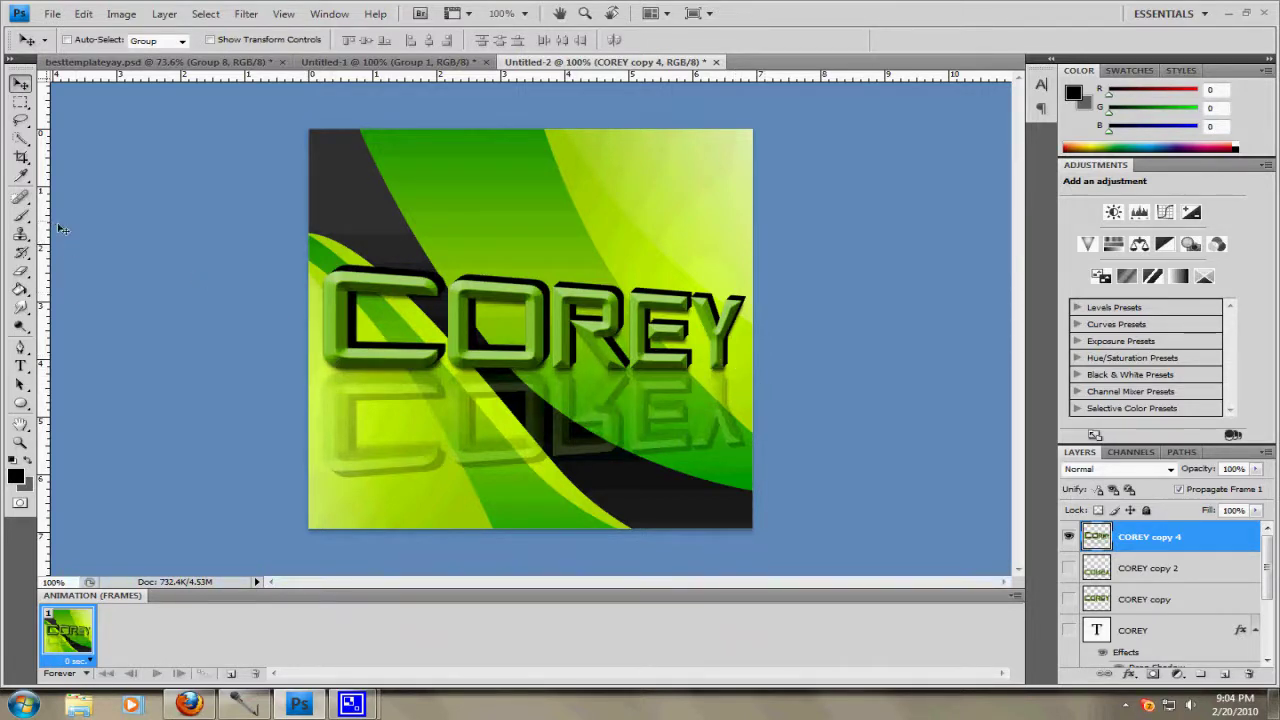
pyautogui.click(21, 102)
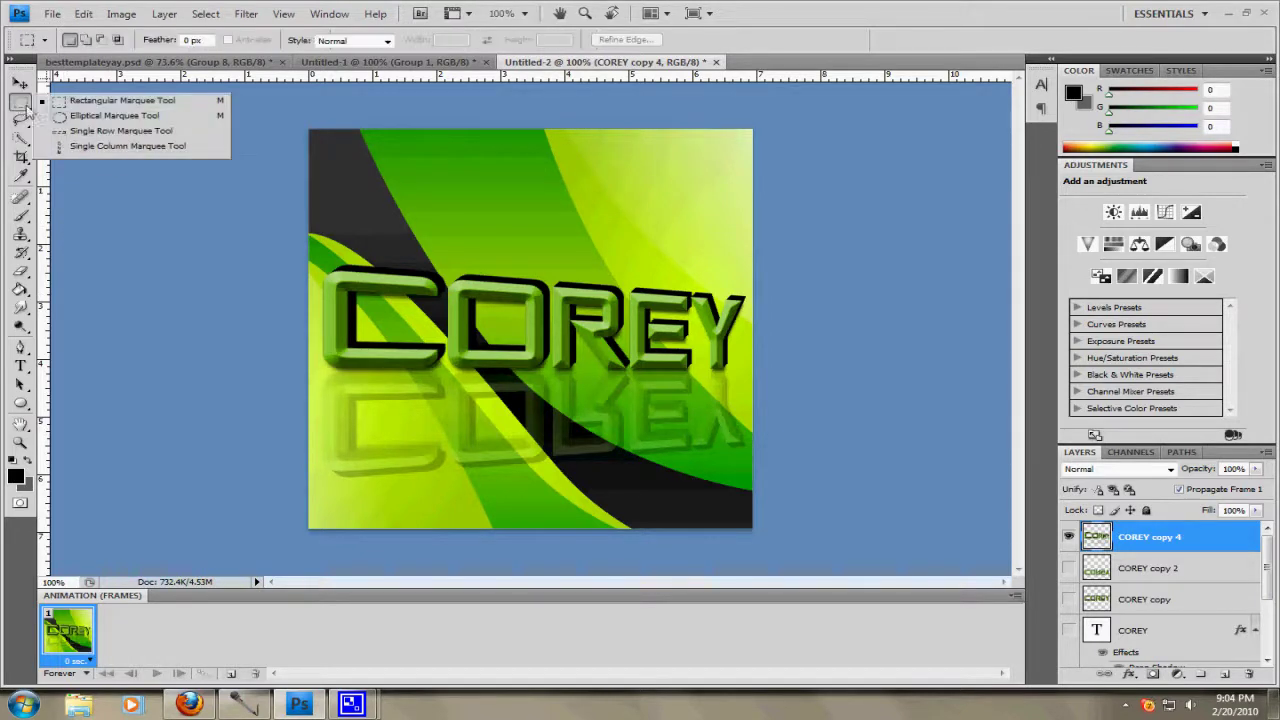
pyautogui.click(110, 115)
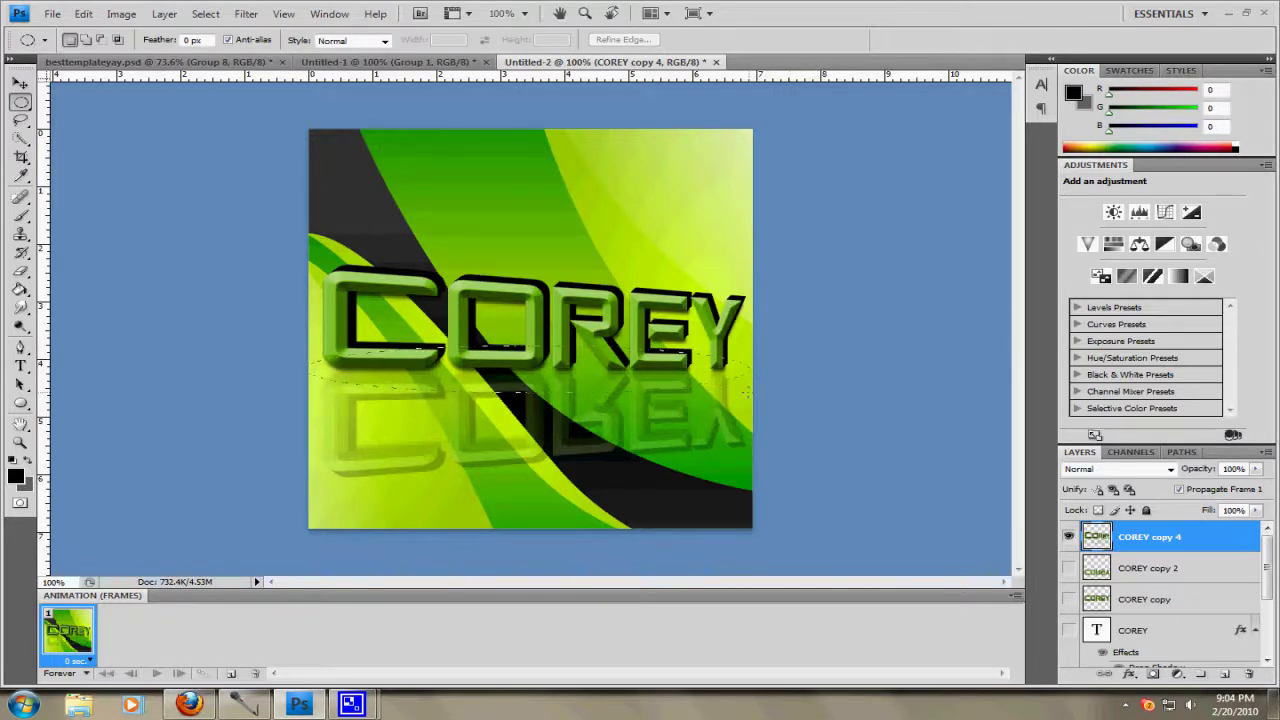
pyautogui.moveTo(748, 392); pyautogui.dragTo(748, 392)
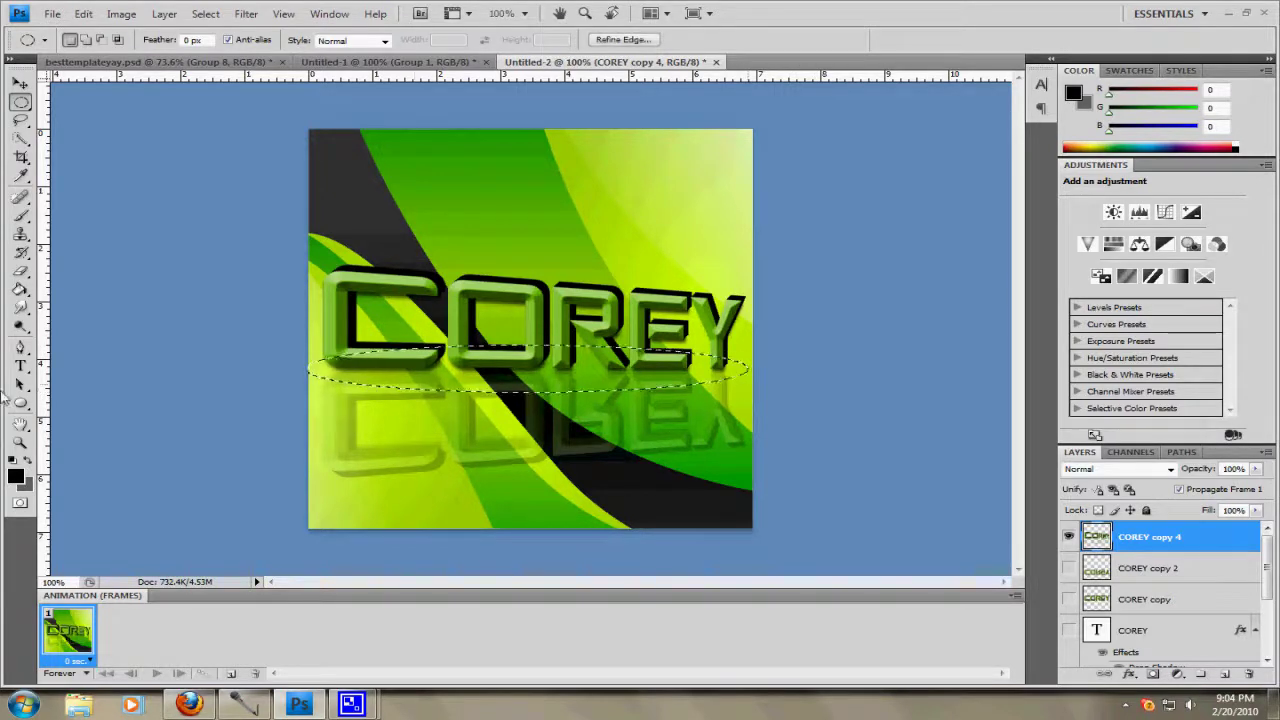
pyautogui.click(20, 289)
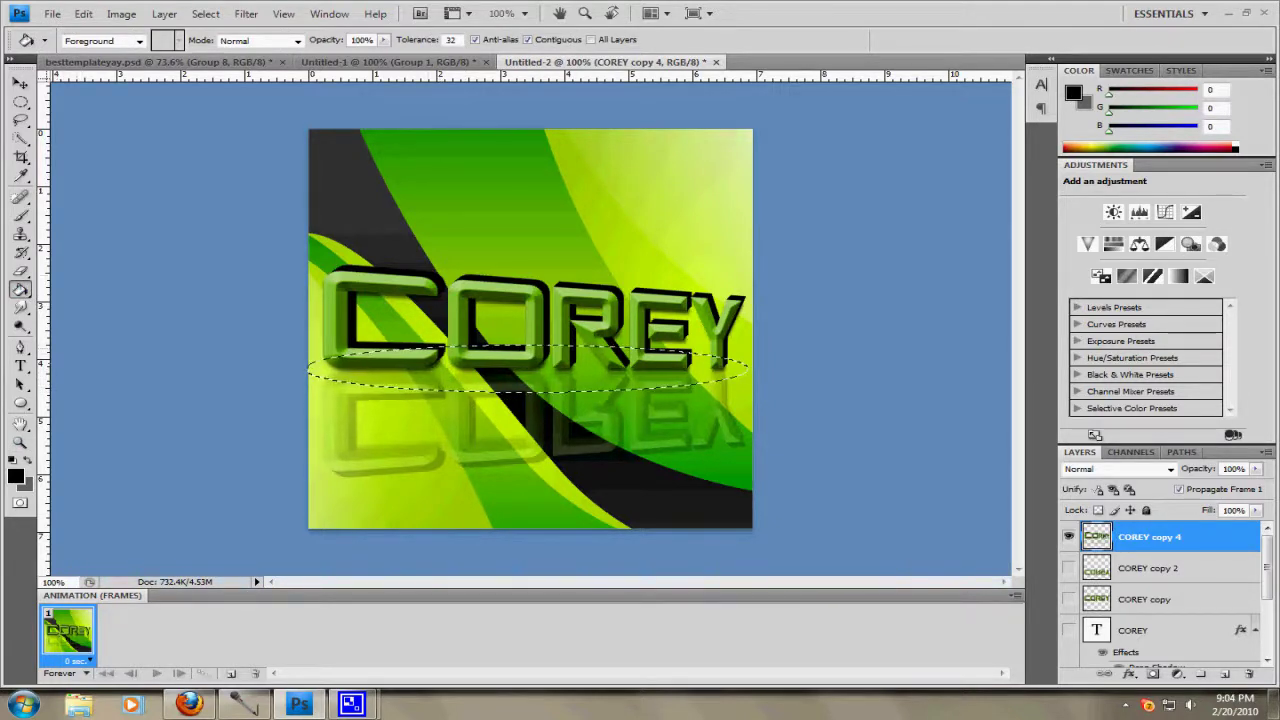
pyautogui.click(20, 270)
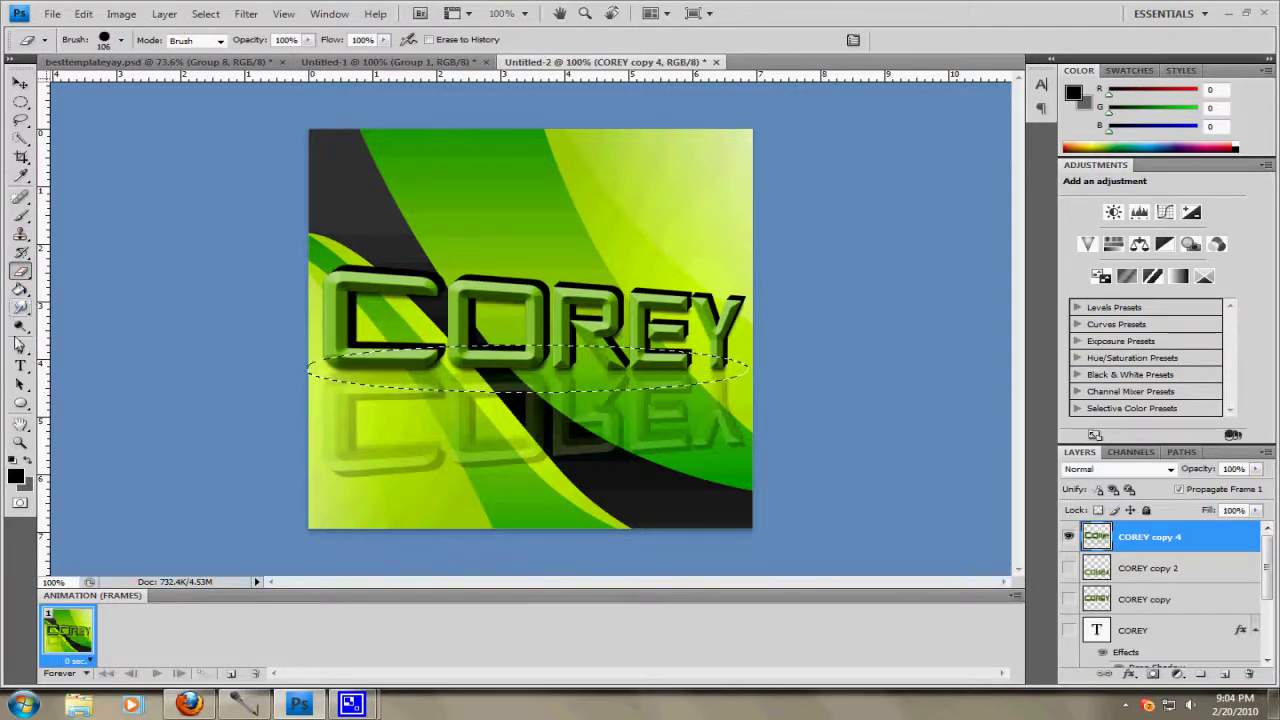
pyautogui.click(20, 289)
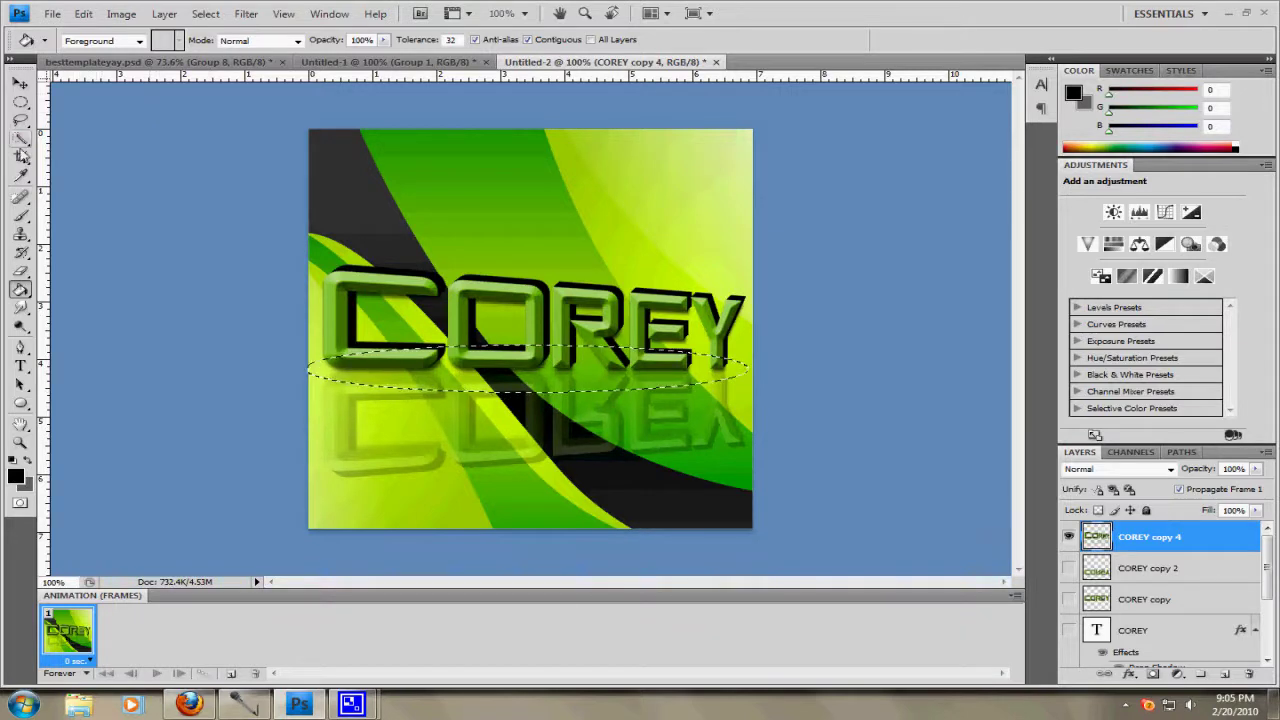
pyautogui.click(20, 101)
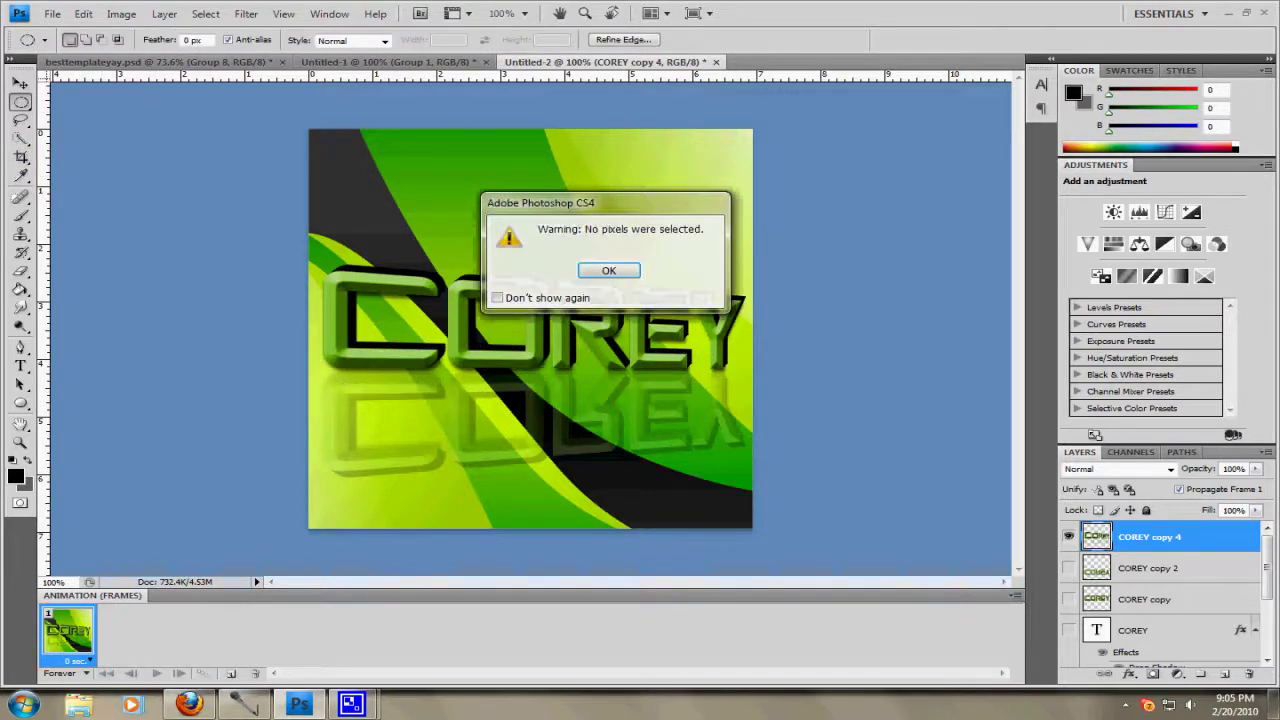
pyautogui.press('Return')
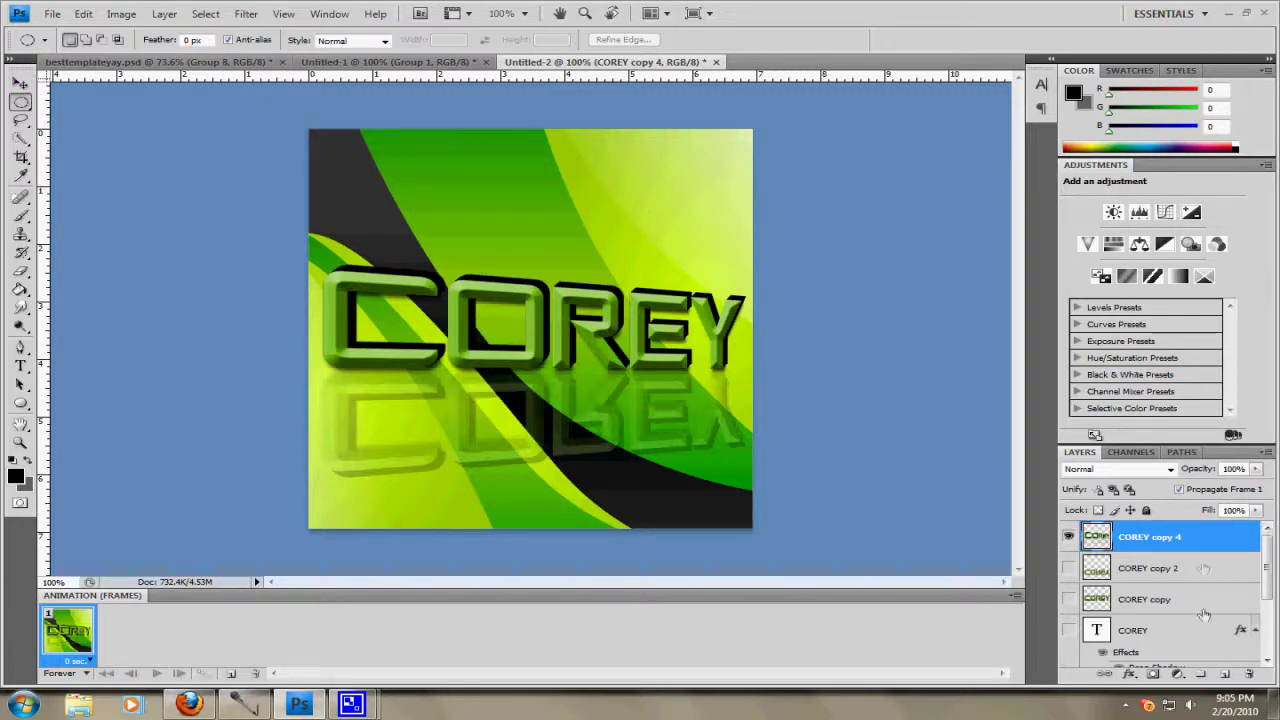
# Add an empty Layer 2 above COREY copy 4 and zoom out around the canvas
pyautogui.click(1221, 676)
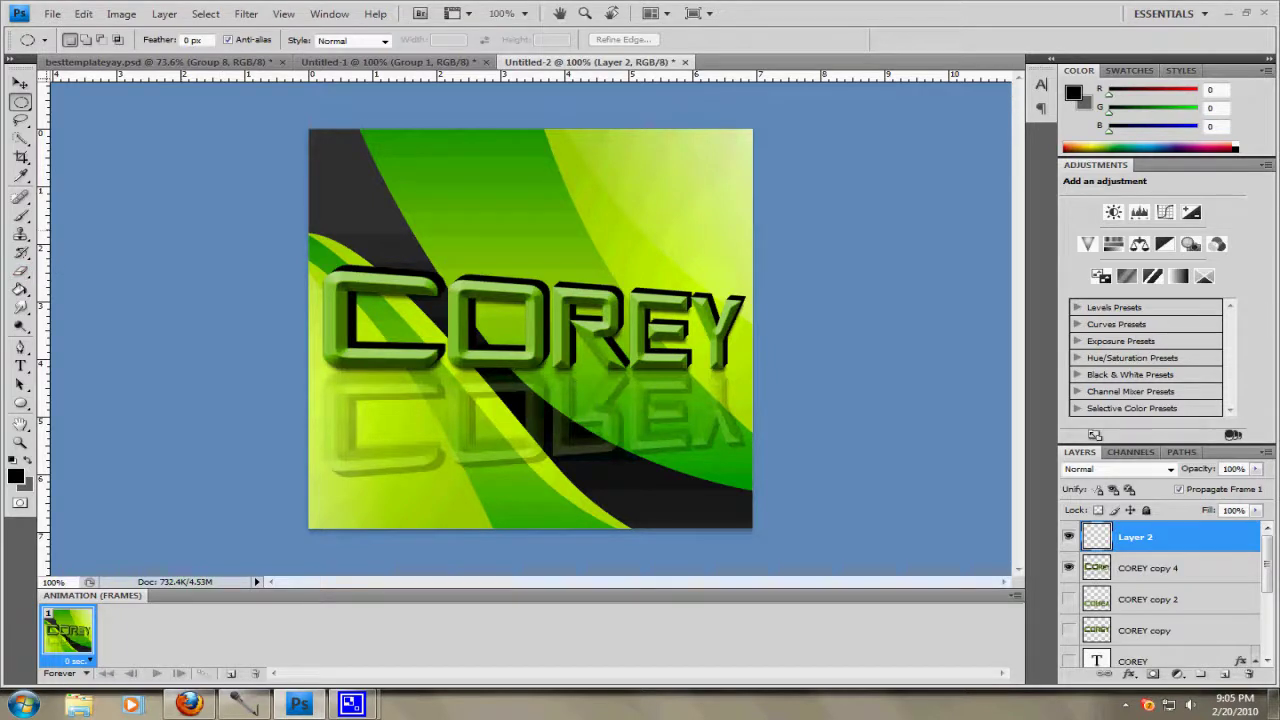
pyautogui.hotkey('ctrl', '-')
pyautogui.hotkey('ctrl', '-')
pyautogui.hotkey('ctrl', '-')
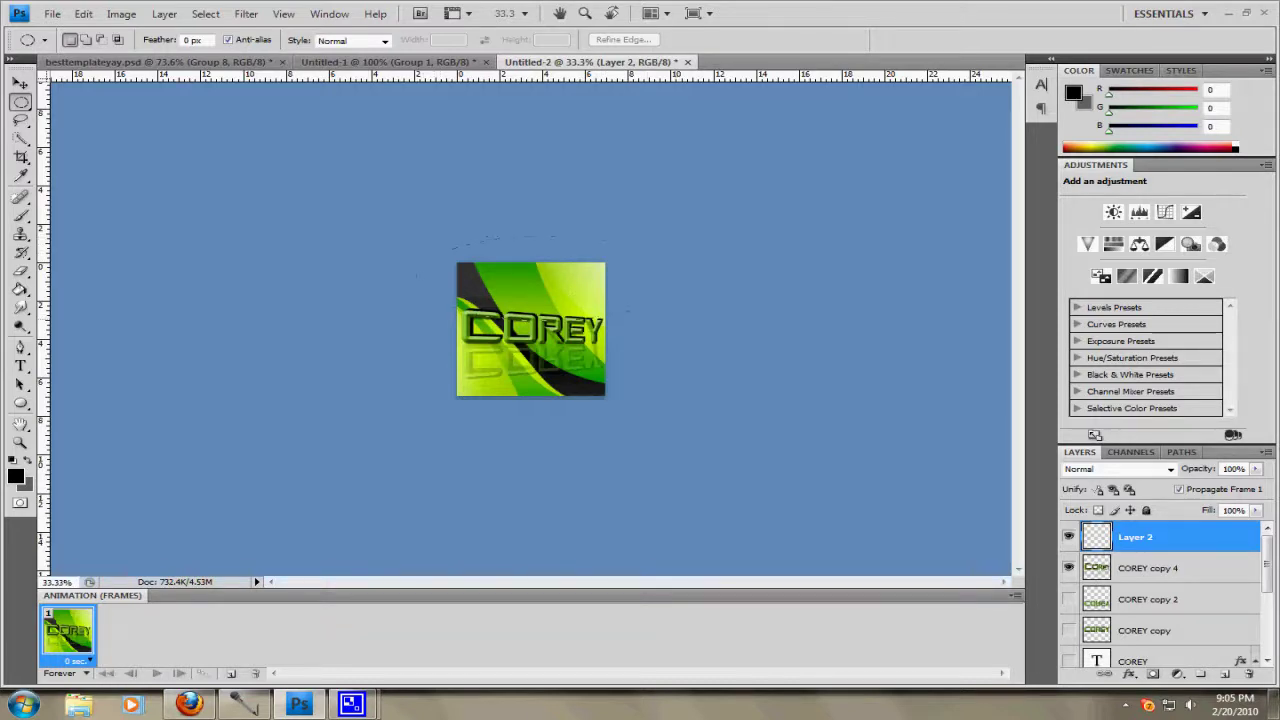
# Select a large ellipse across the image's top and set the foreground colour to white
pyautogui.moveTo(676, 320); pyautogui.dragTo(441, 348)
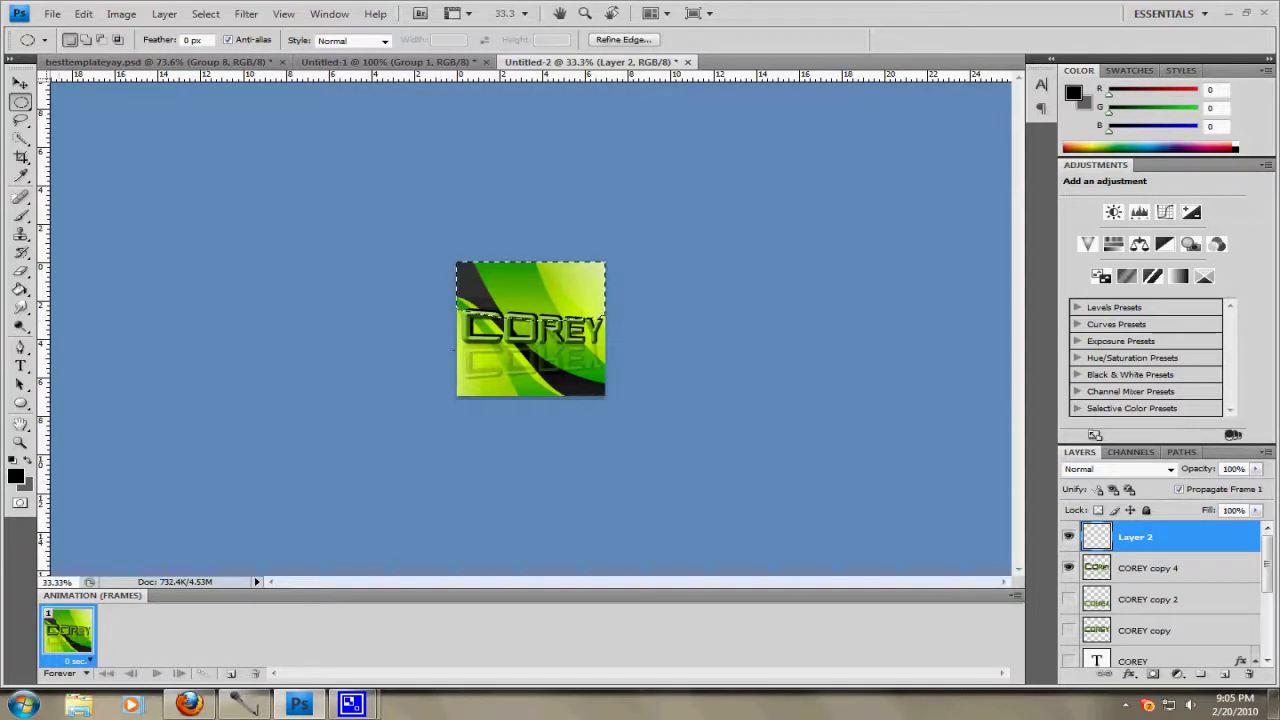
pyautogui.click(15, 476)
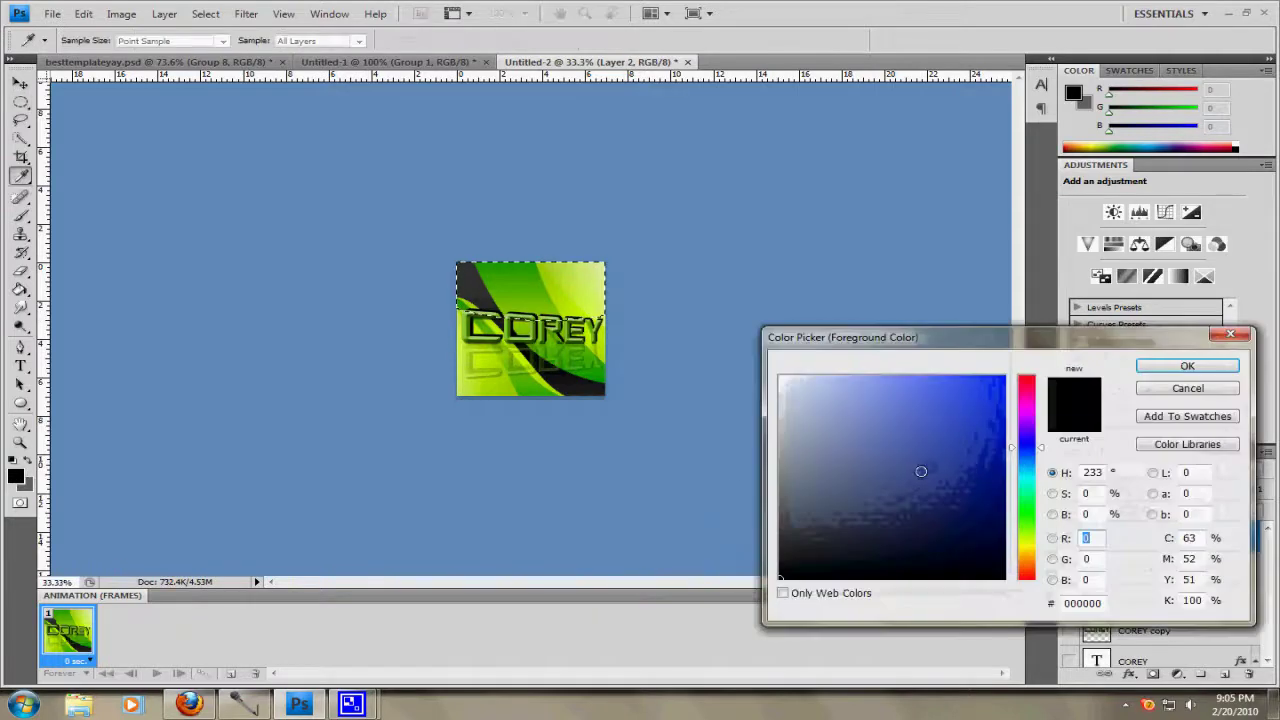
pyautogui.moveTo(920, 471); pyautogui.dragTo(620, 344)
pyautogui.click(1187, 366)
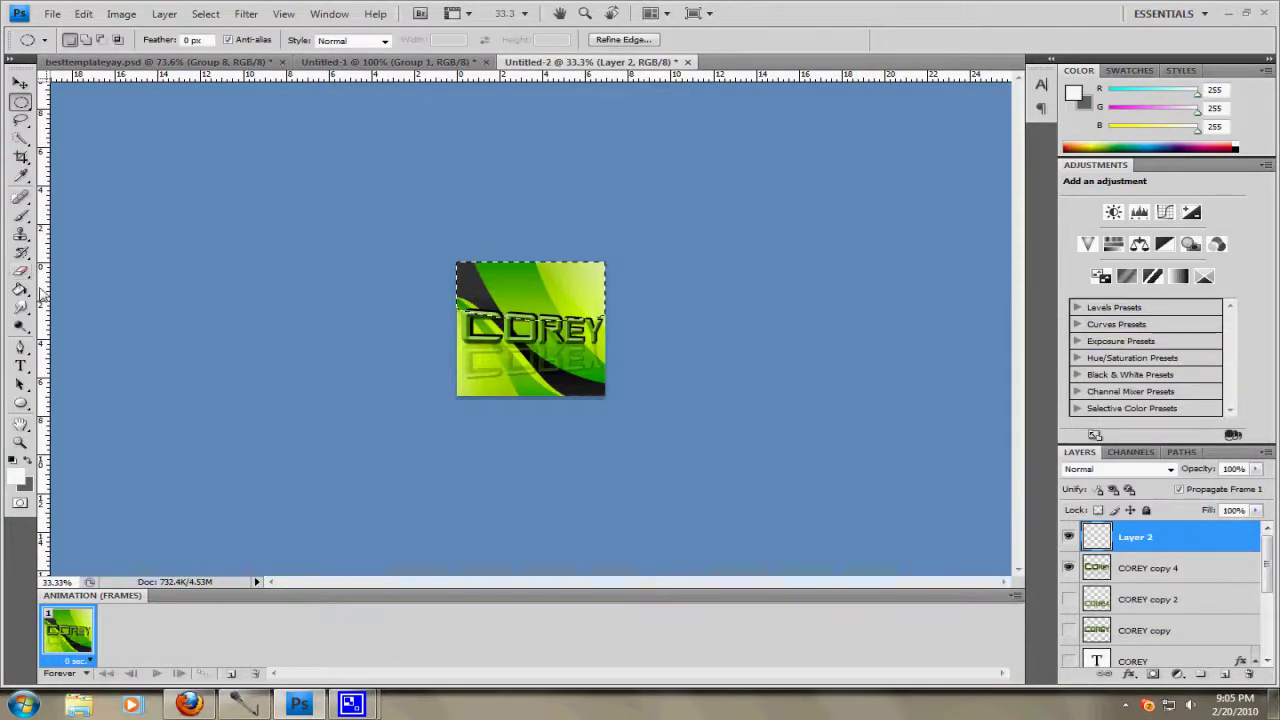
# Fill the selected arc with white on Layer 2 and set the layer opacity to 10%
pyautogui.click(20, 289)
pyautogui.click(527, 289)
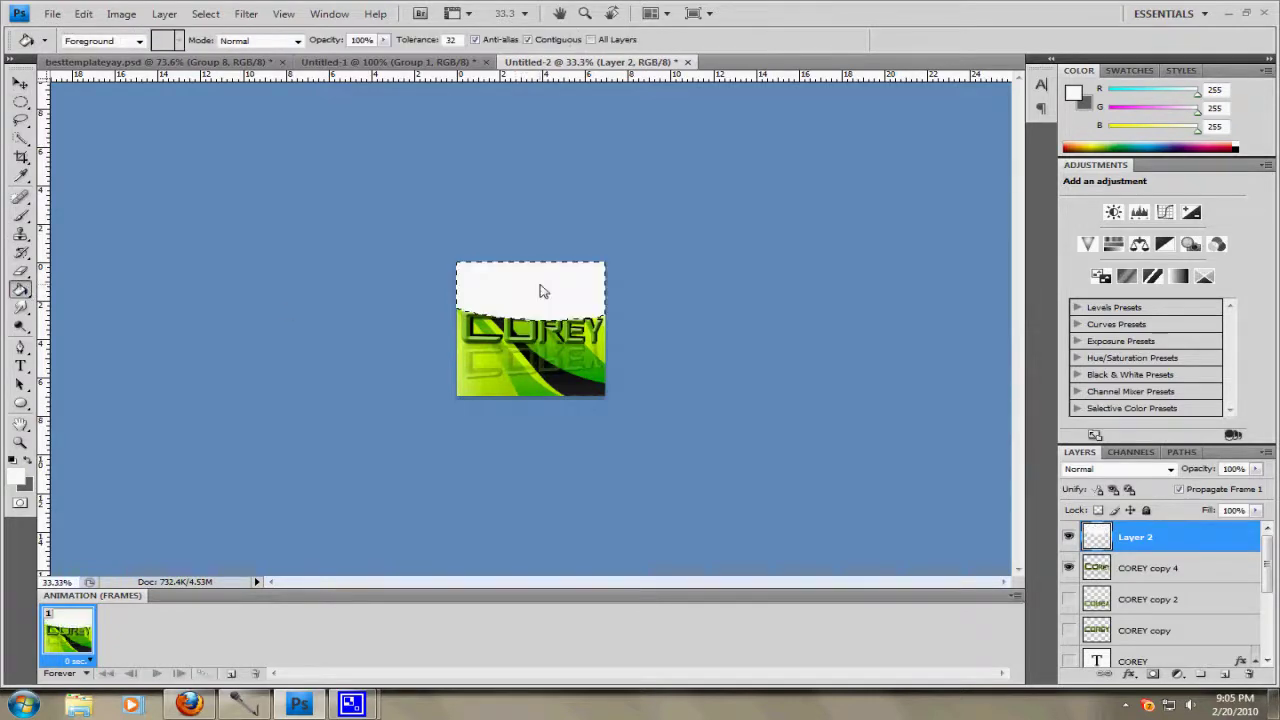
pyautogui.doubleClick(1234, 469)
pyautogui.write('10')
pyautogui.press('Return')
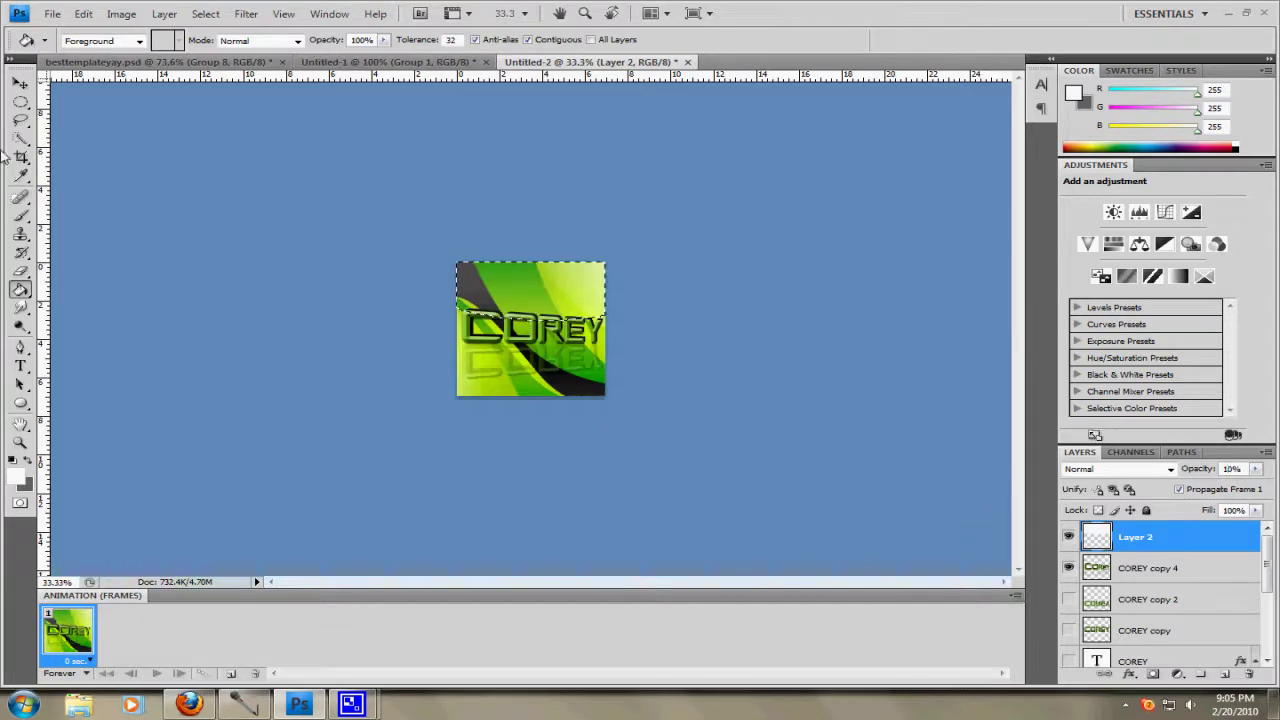
pyautogui.click(20, 101)
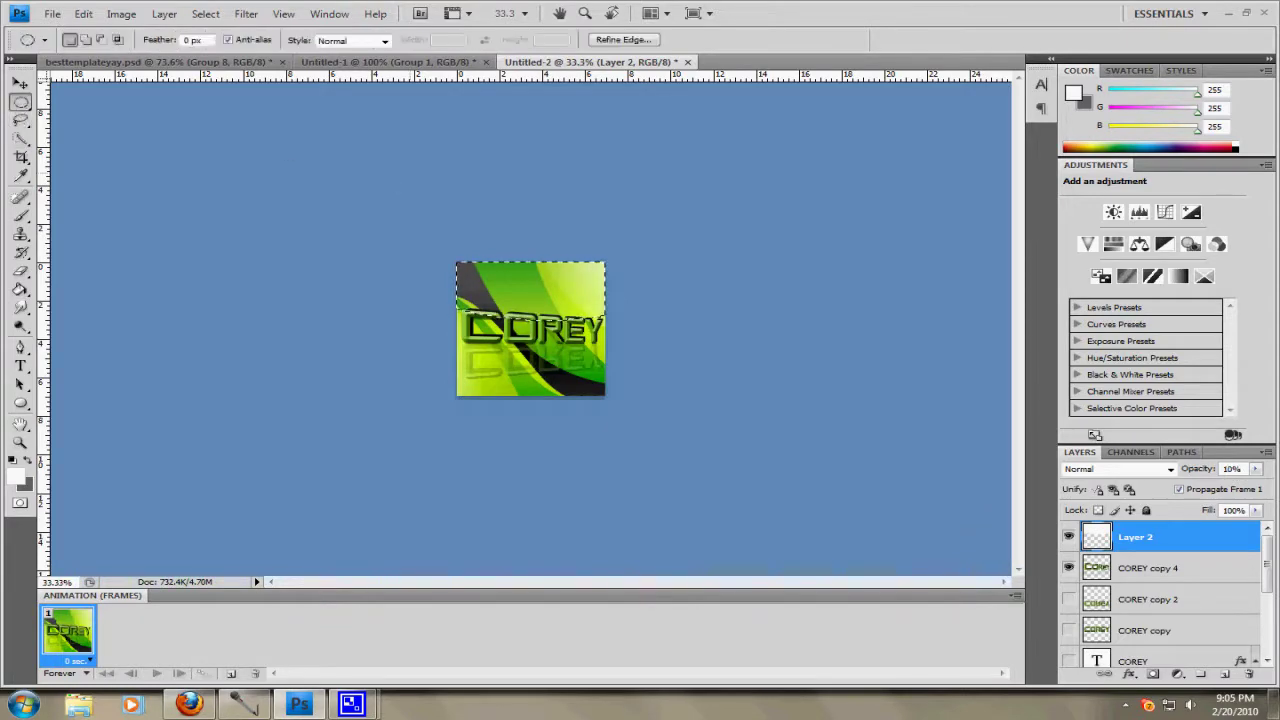
pyautogui.hotkey('ctrl', 'c')
pyautogui.press('Return')
pyautogui.hotkey('ctrl', '+')
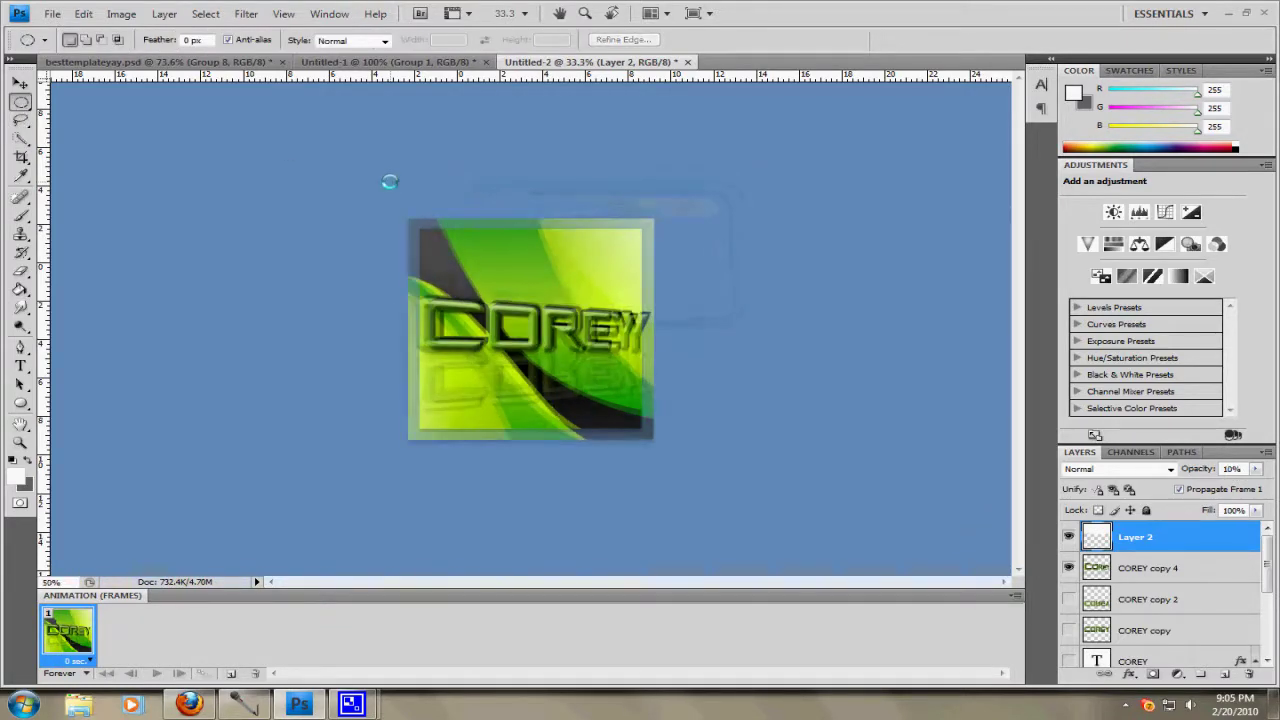
pyautogui.hotkey('ctrl', '+')
pyautogui.hotkey('ctrl', '+')
pyautogui.hotkey('ctrl', '+')
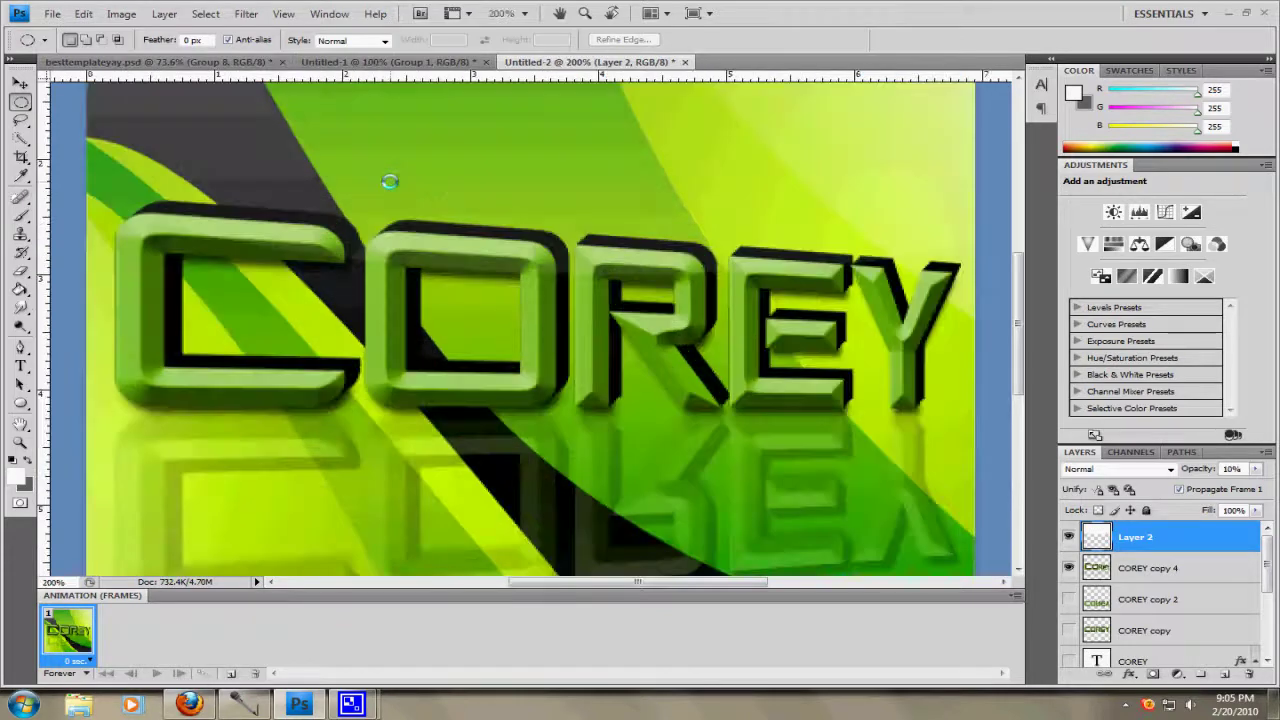
pyautogui.hotkey('ctrl', '-')
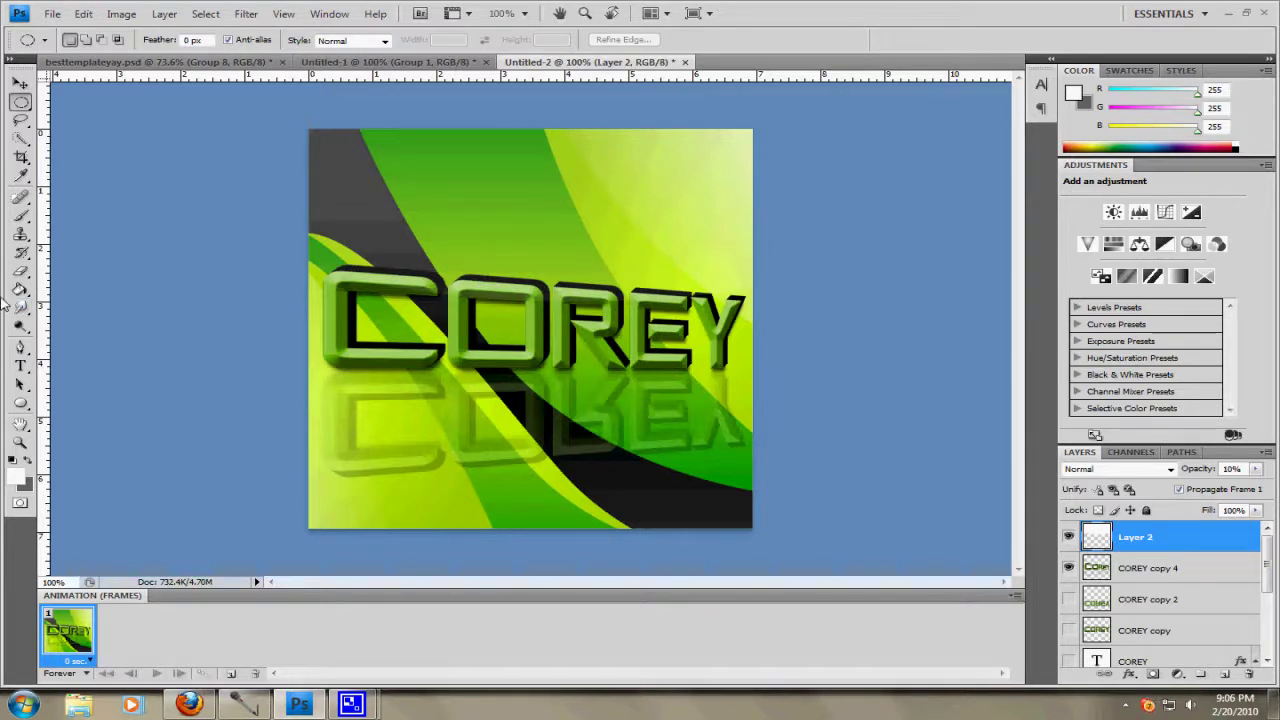
pyautogui.hotkey('ctrl', 'a')
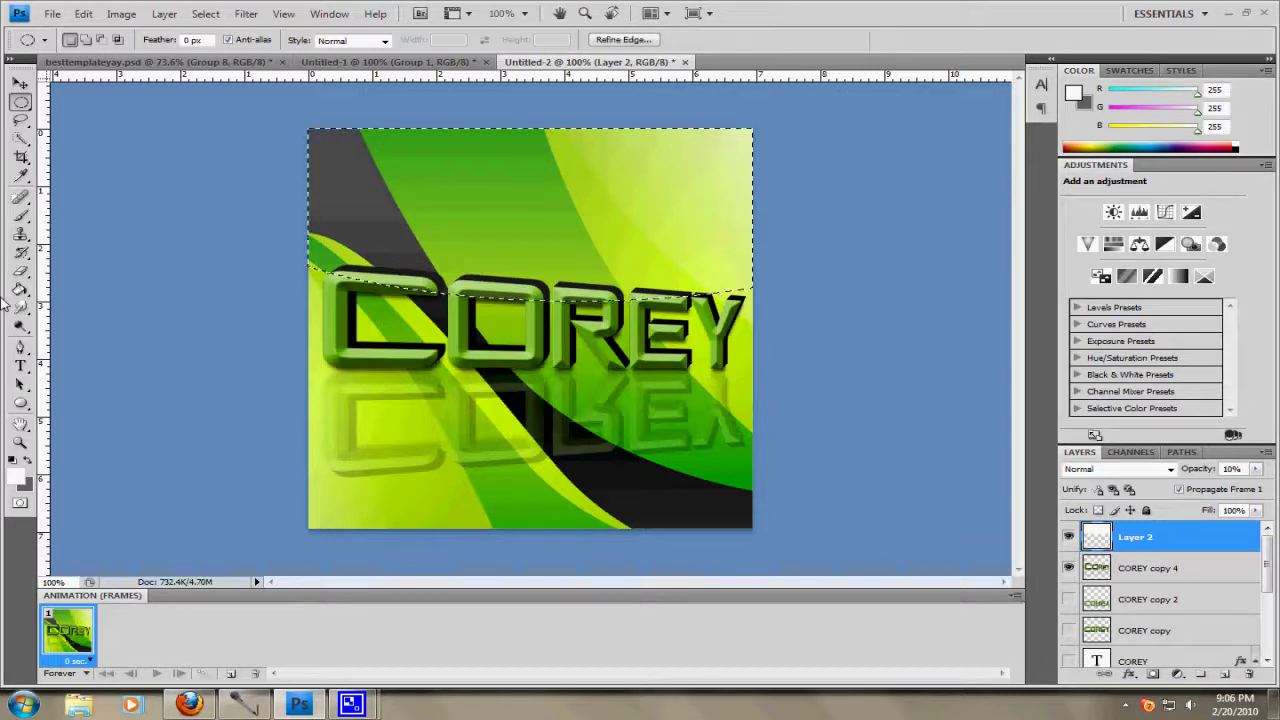
pyautogui.hotkey('ctrl', 'd')
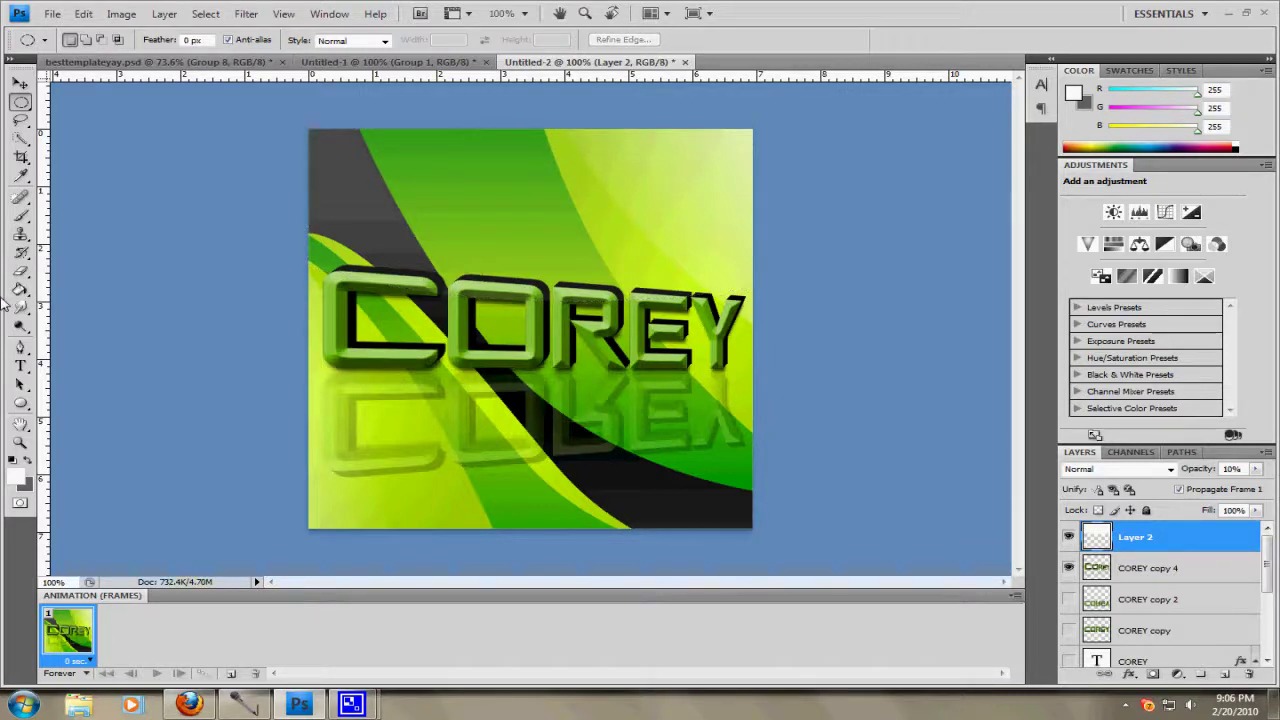
pyautogui.hotkey('ctrl', 'shift', 'd')
pyautogui.hotkey('alt', 'BackSpace')
pyautogui.press('0')
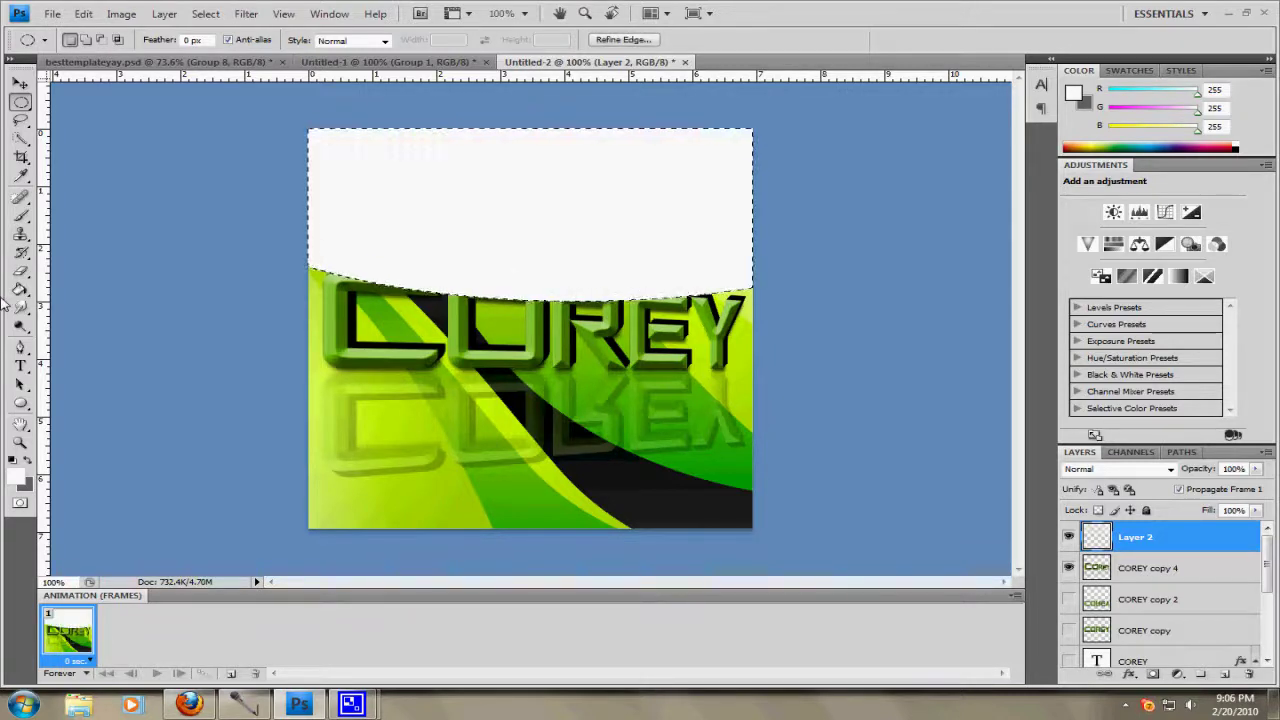
pyautogui.press('Delete')
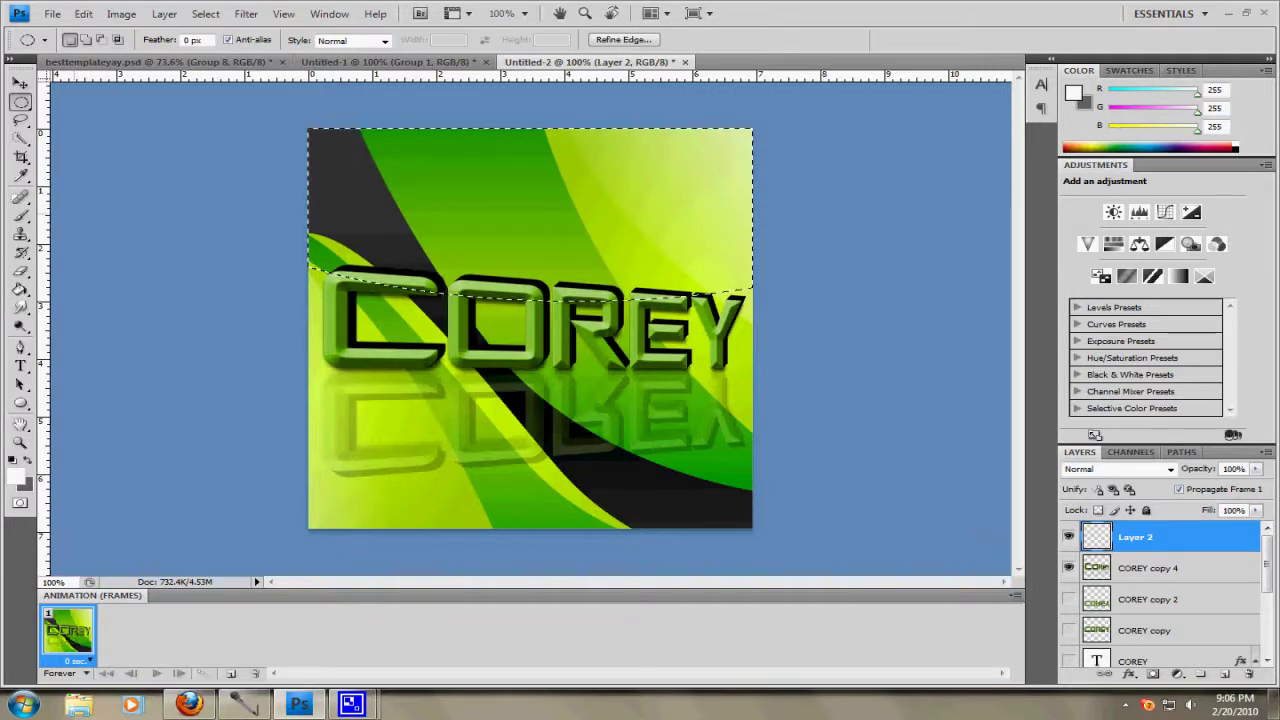
pyautogui.keyDown('ctrl'); pyautogui.click(1096, 537); pyautogui.keyUp('ctrl')
pyautogui.click(615, 265)
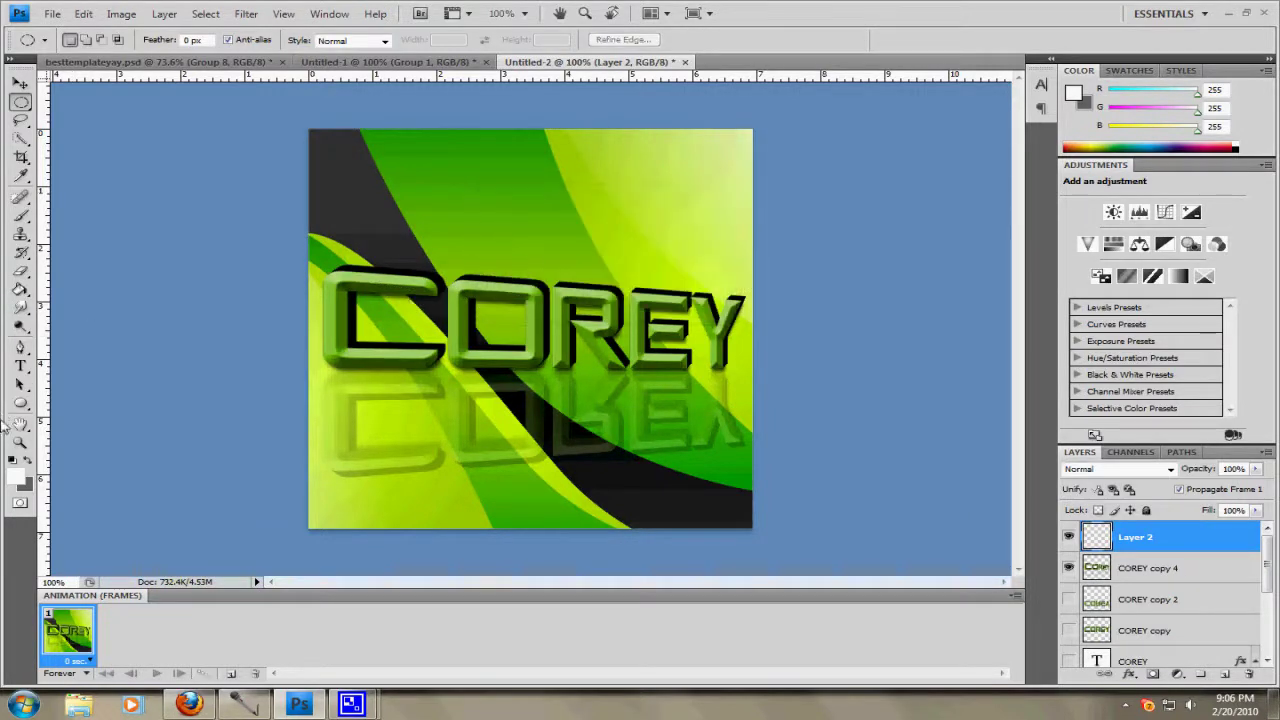
pyautogui.click(20, 289)
# Fill Layer 2 with solid white using the Paint Bucket
pyautogui.click(312, 305)
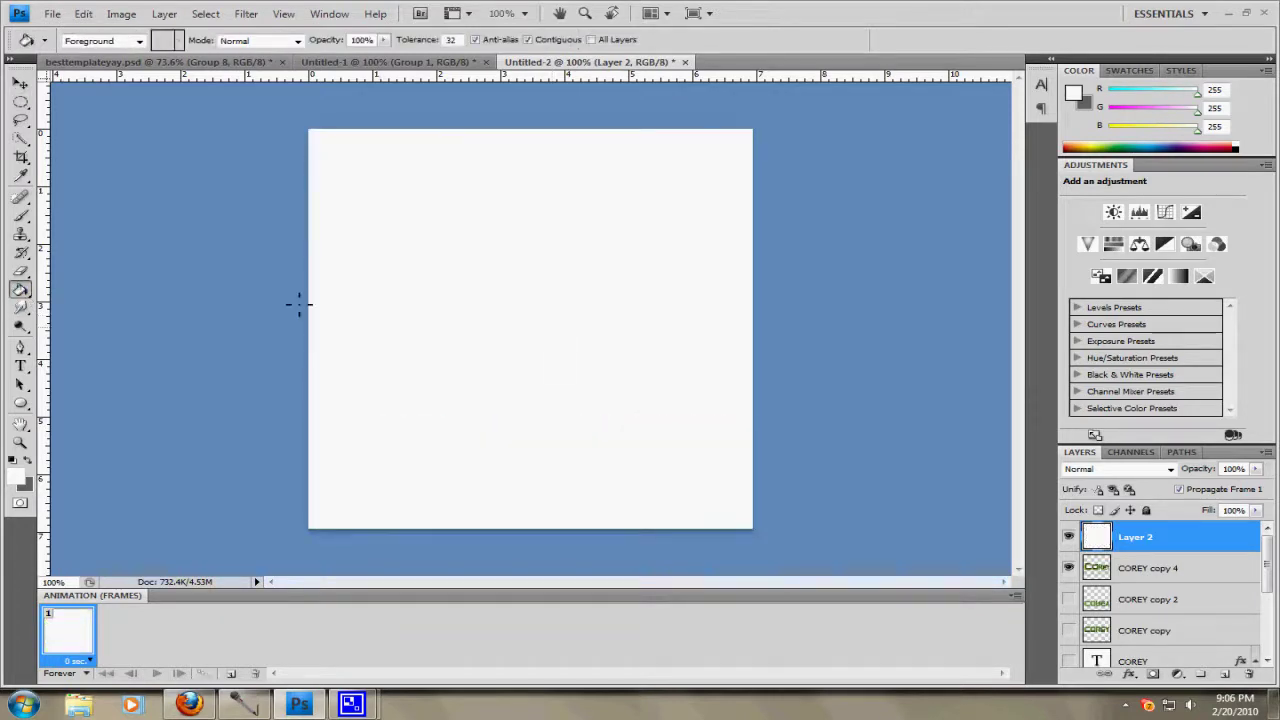
pyautogui.click(20, 102)
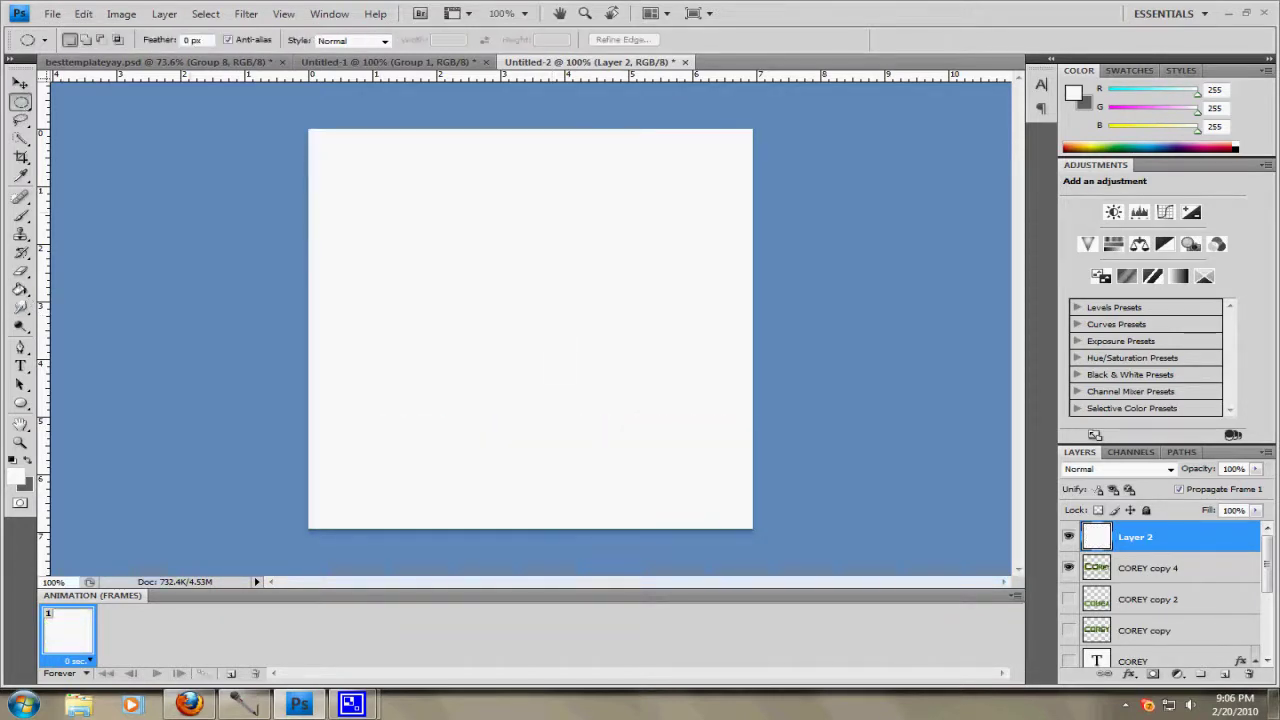
pyautogui.click(27, 106)
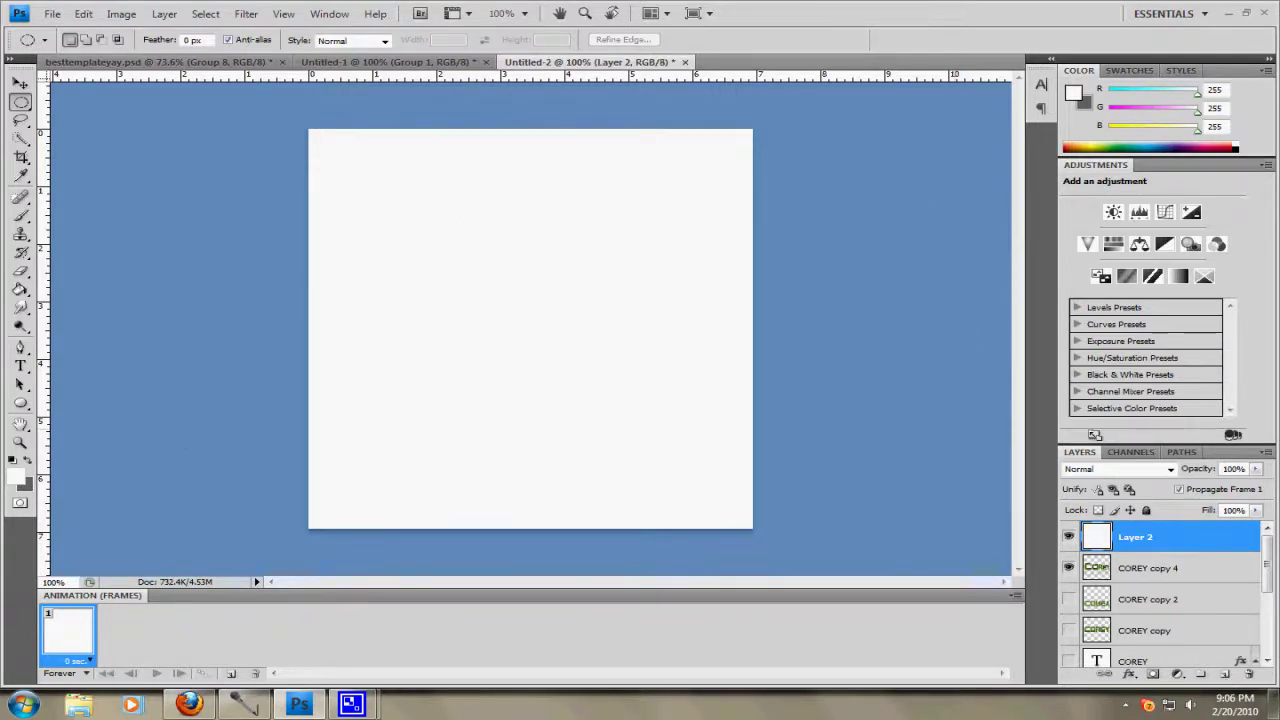
# Test deleting white inside the restored ellipse, then undo back to the solid fill and deselect
pyautogui.hotkey('ctrl', 'shift', 'd')
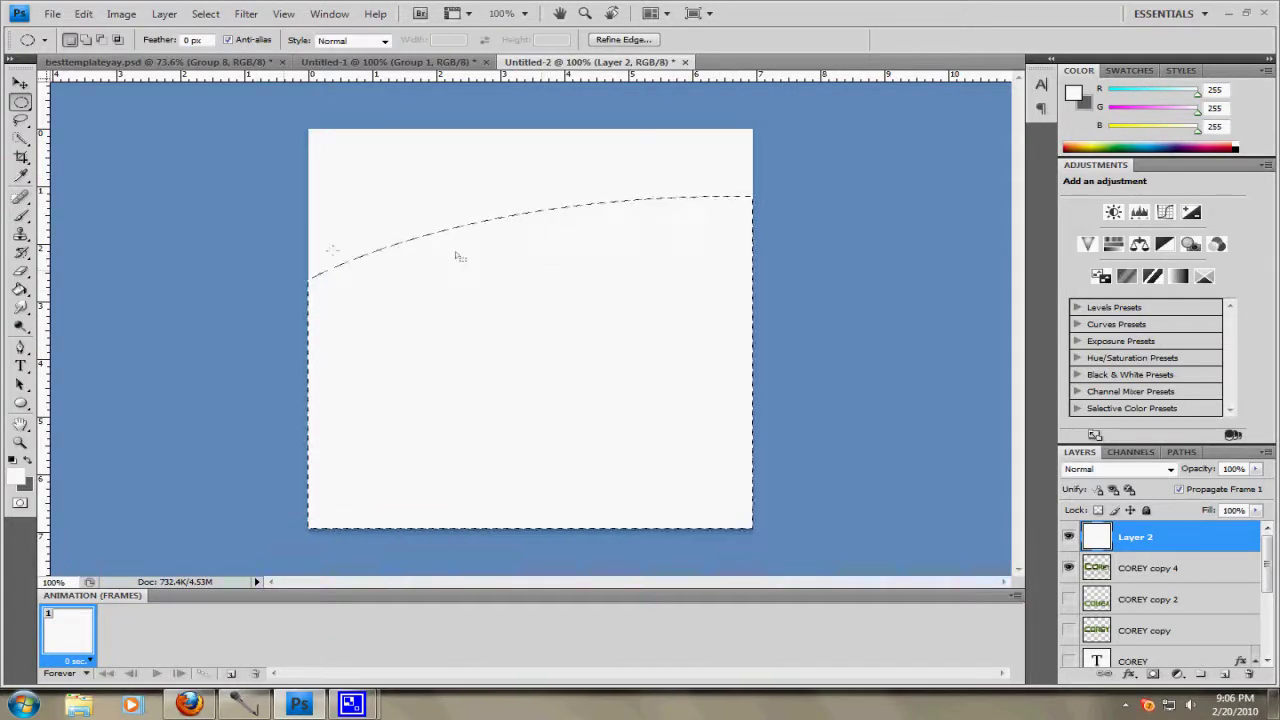
pyautogui.press('Delete')
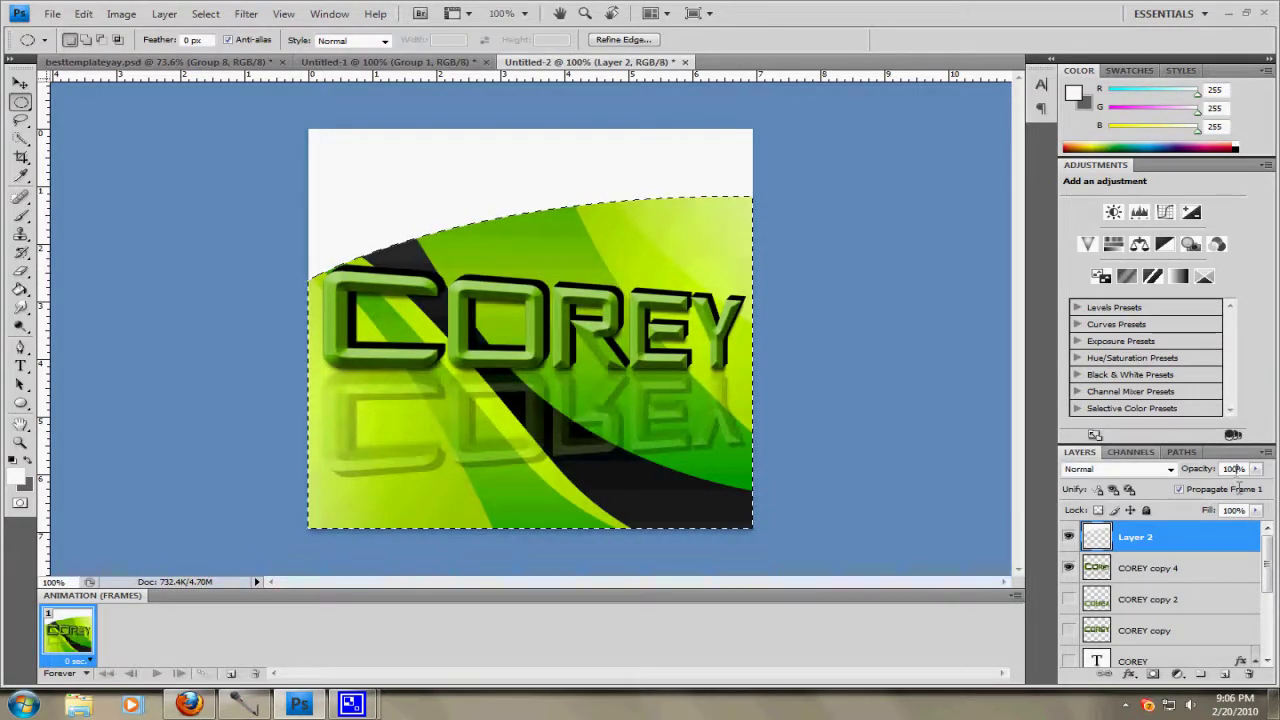
pyautogui.press('Return')
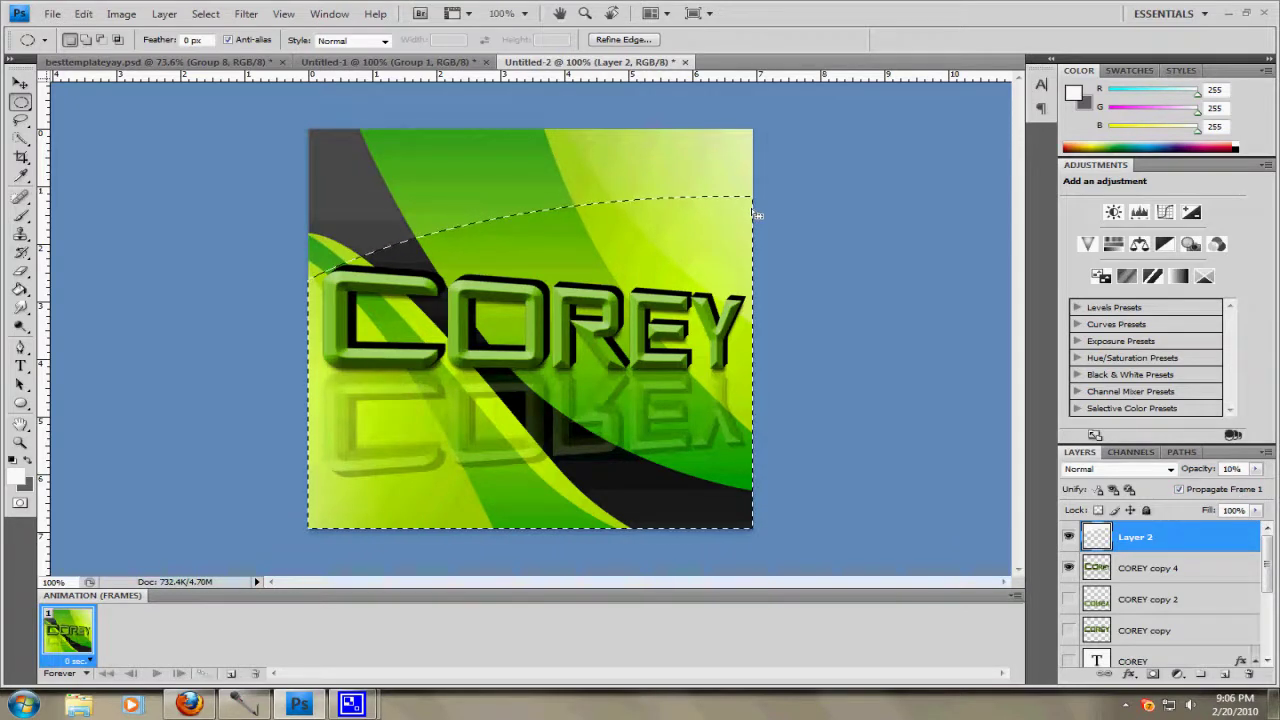
pyautogui.press('0')
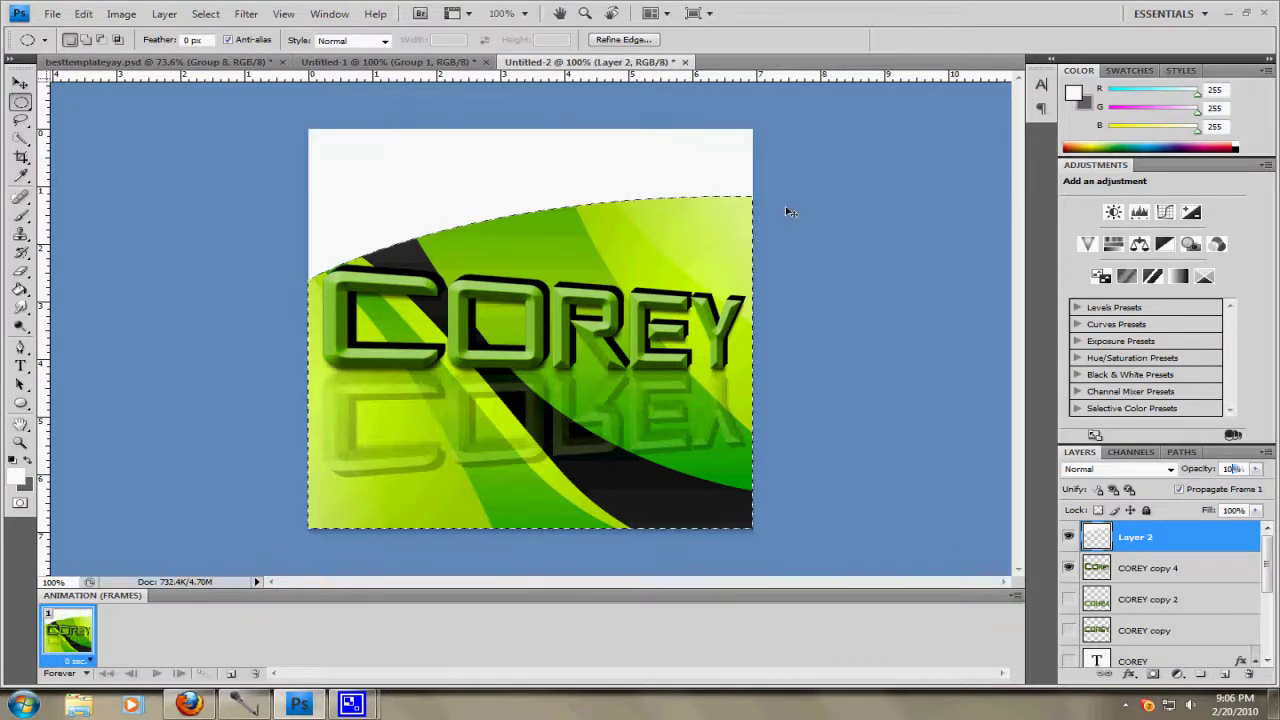
pyautogui.hotkey('ctrl', 'alt', 'z')
pyautogui.hotkey('ctrl', 'alt', 'z')
pyautogui.hotkey('ctrl', 'alt', 'z')
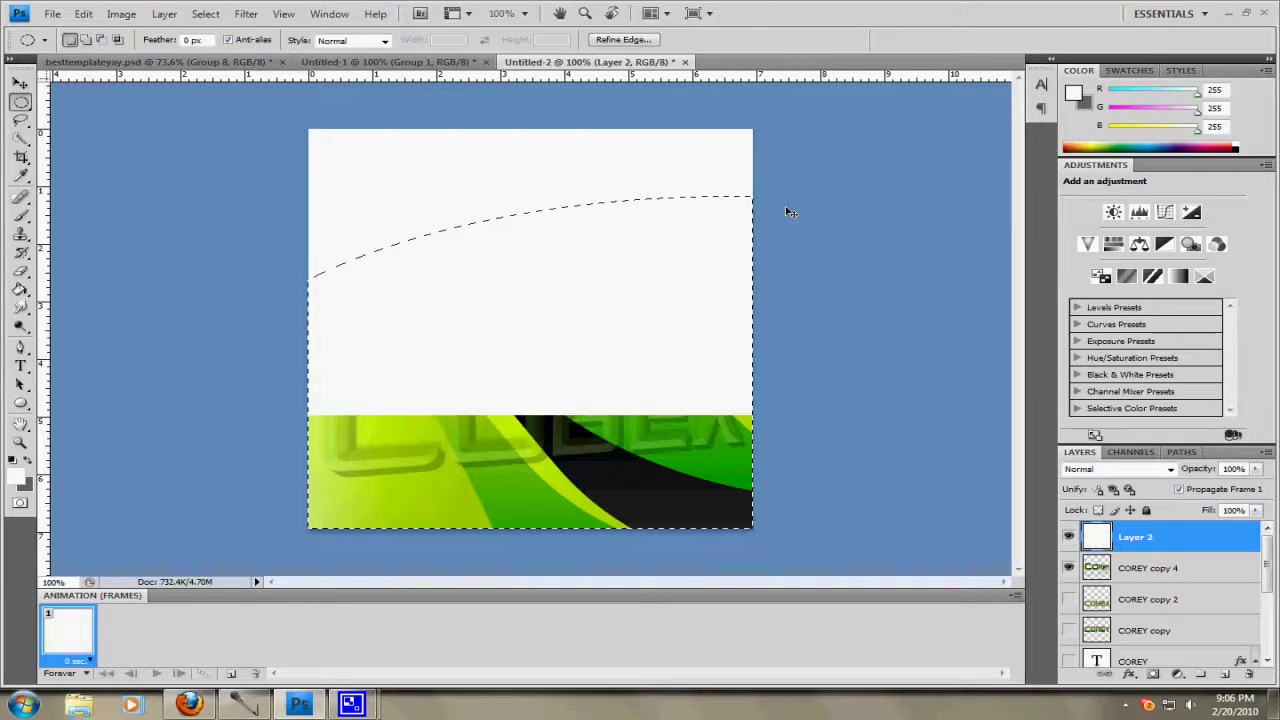
pyautogui.hotkey('ctrl', 'd')
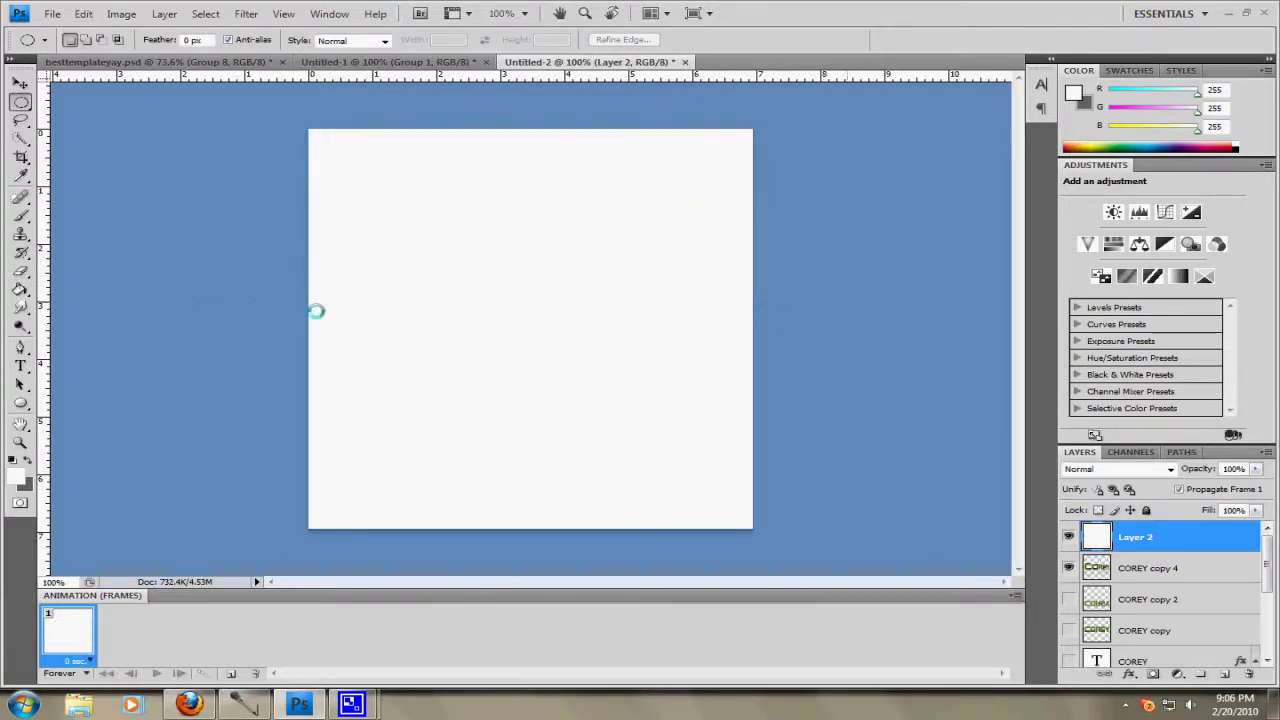
pyautogui.moveTo(314, 306); pyautogui.dragTo(736, 304)
# Delete Layer 2's white below a wide elliptical arc, set opacity to 10%, and deselect
pyautogui.moveTo(995, 621); pyautogui.dragTo(1260, 690)
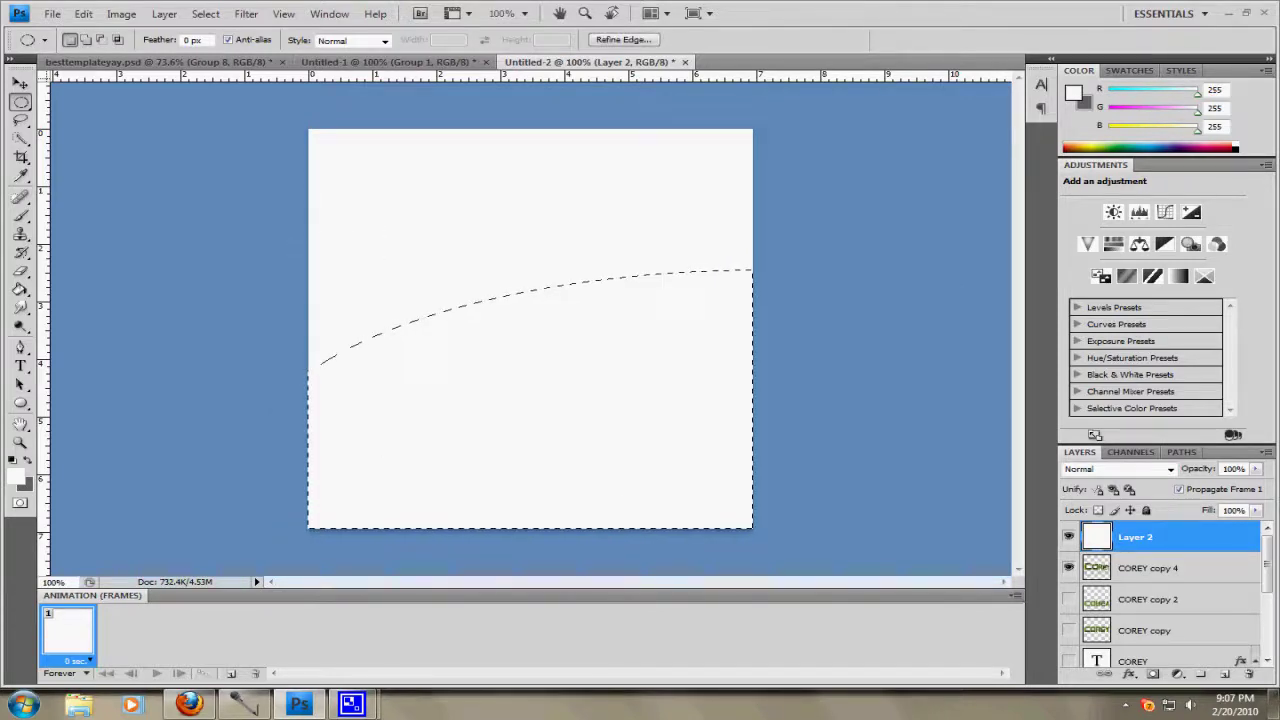
pyautogui.moveTo(300, 252); pyautogui.dragTo(685, 408)
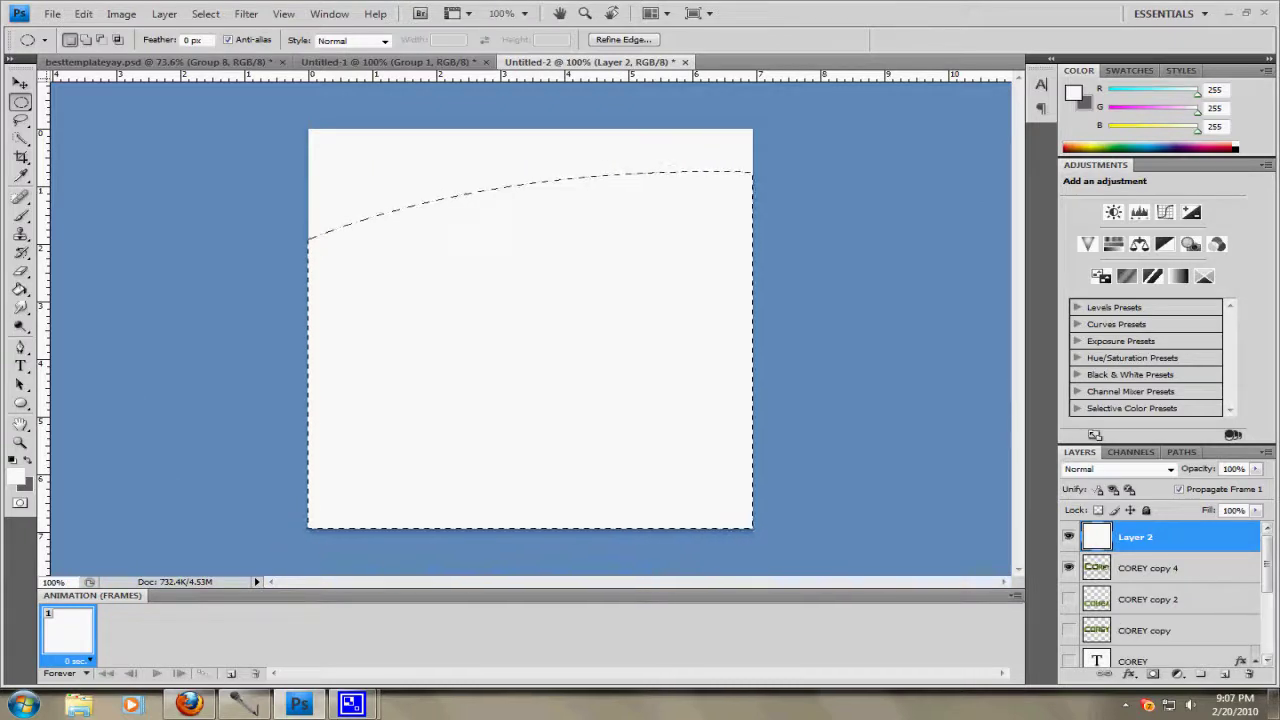
pyautogui.click(394, 228)
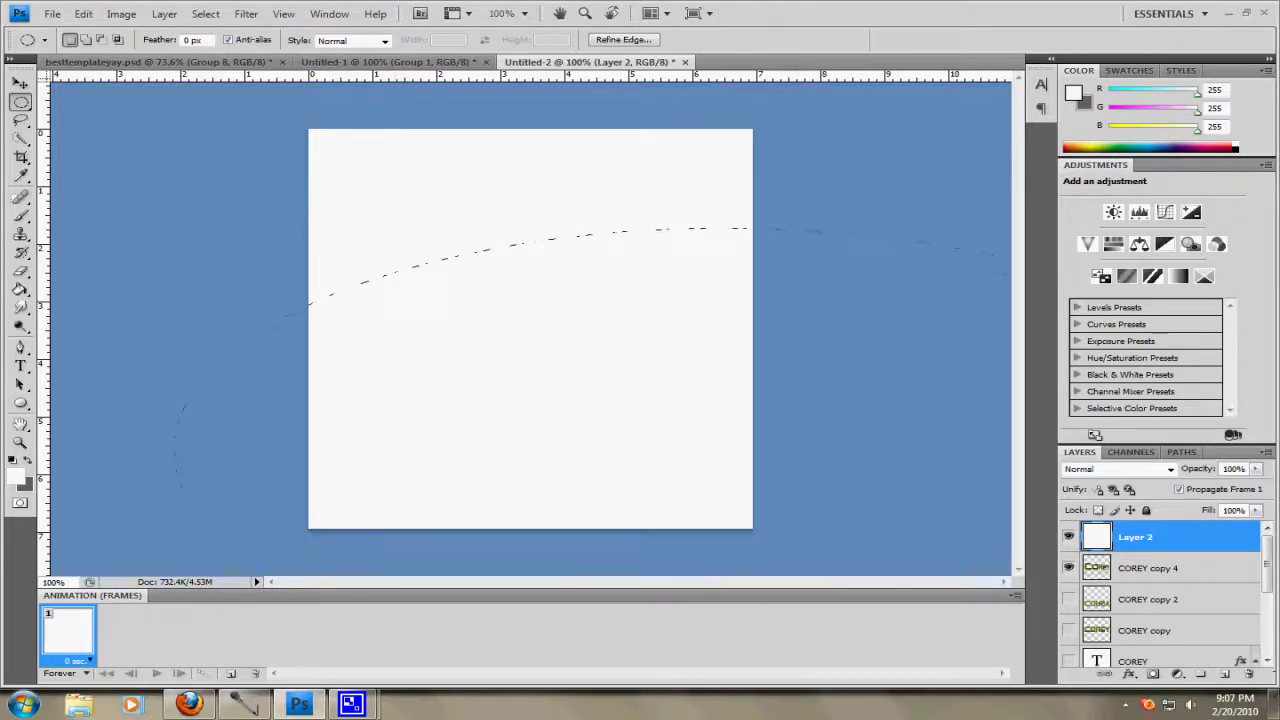
pyautogui.press('Delete')
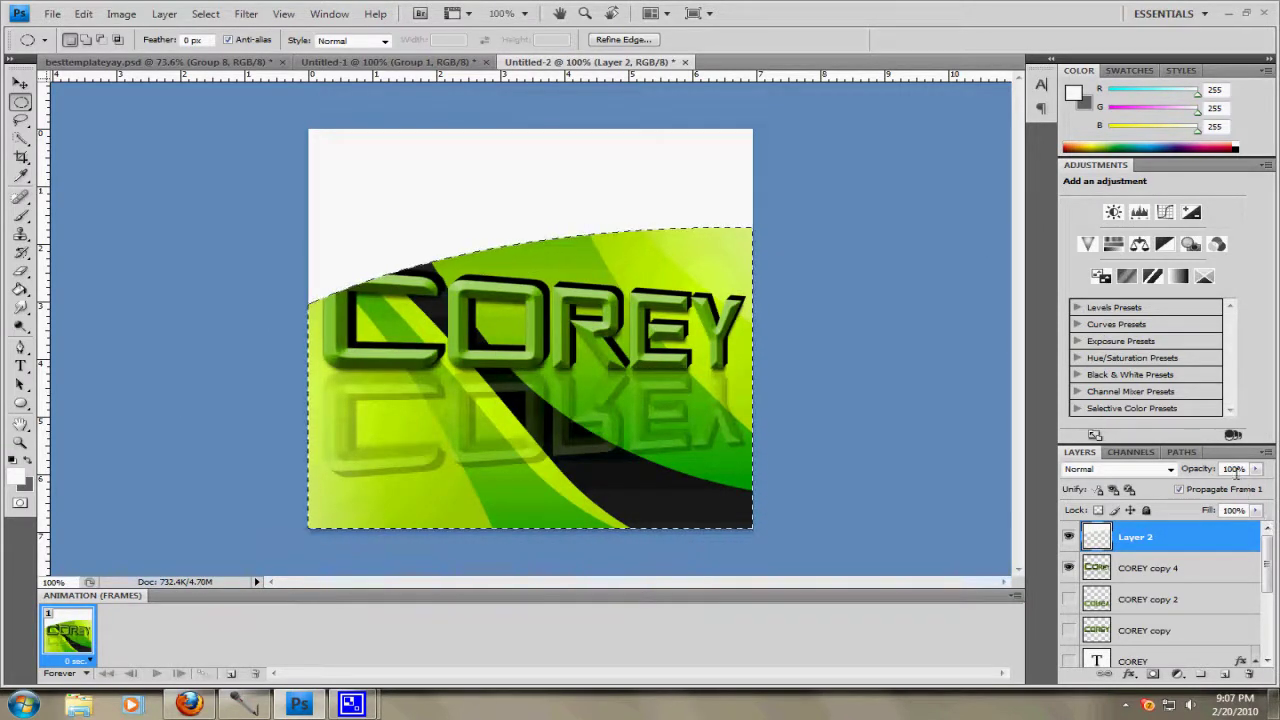
pyautogui.doubleClick(1233, 469)
pyautogui.write('10')
pyautogui.press('Return')
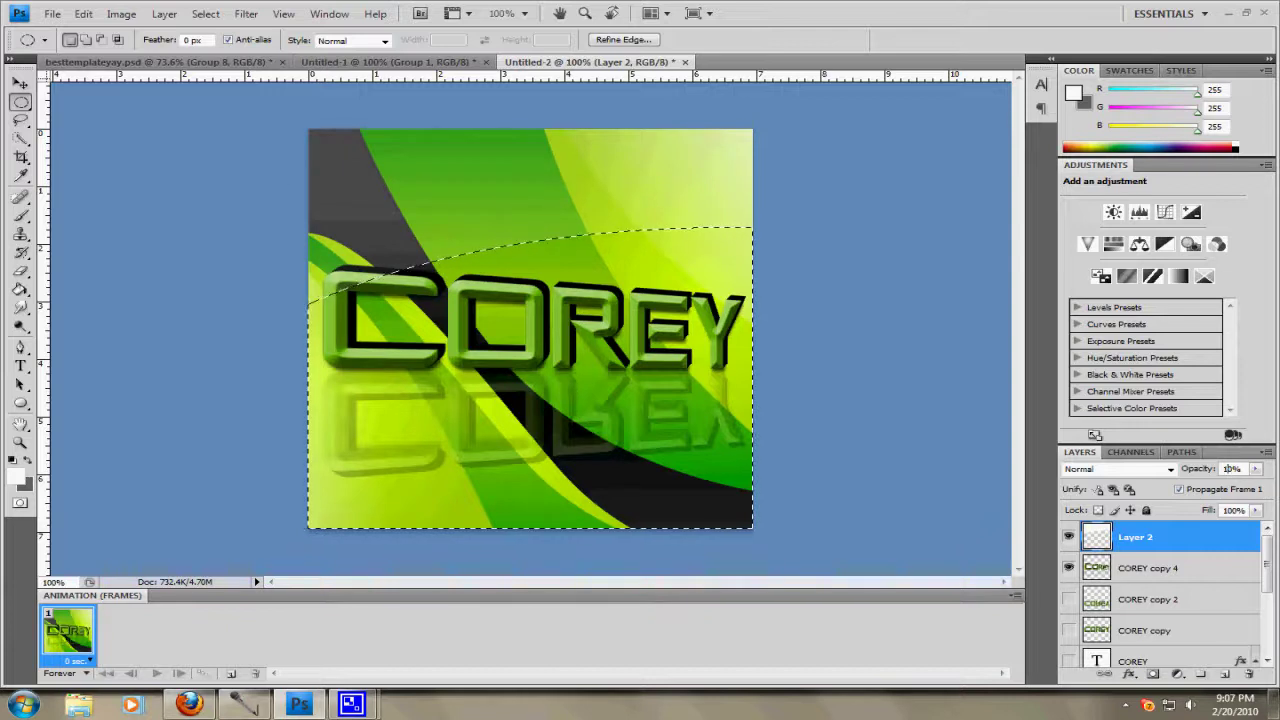
pyautogui.hotkey('ctrl', 'd')
pyautogui.press('Return')
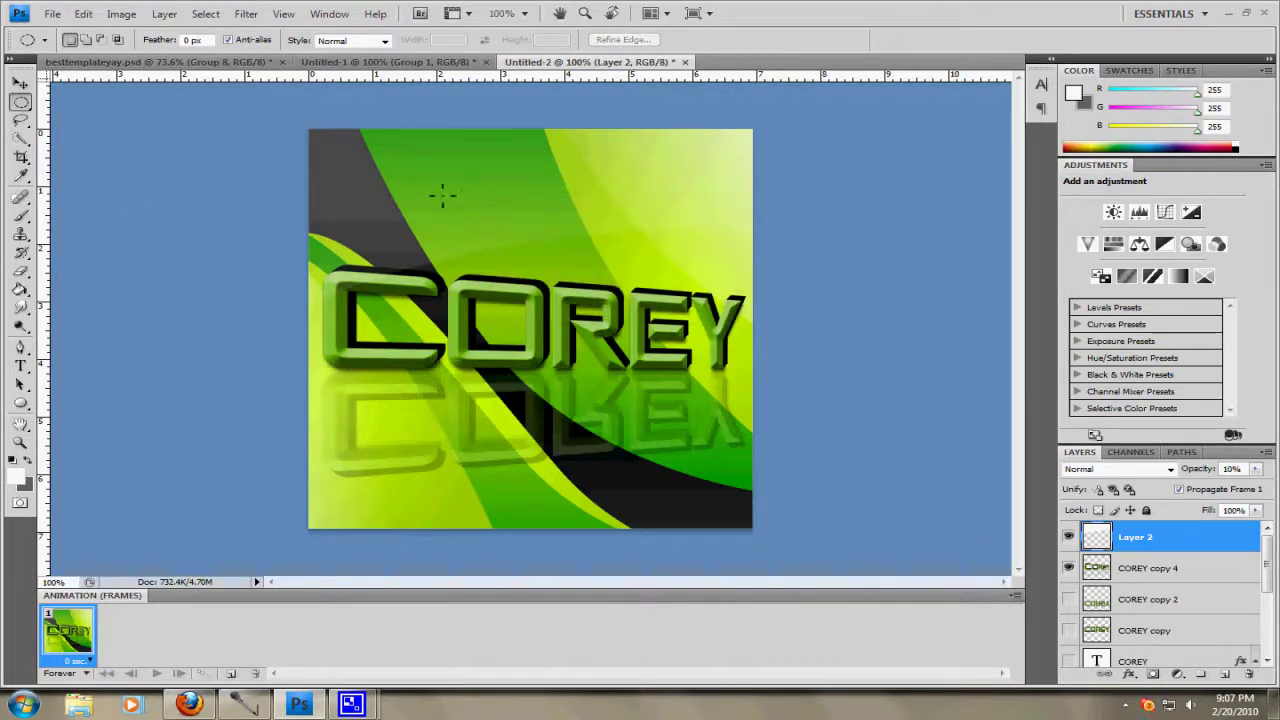
# Save the image to the Desktop as JPEG 'mydisplay' at maximum quality
pyautogui.click(52, 14)
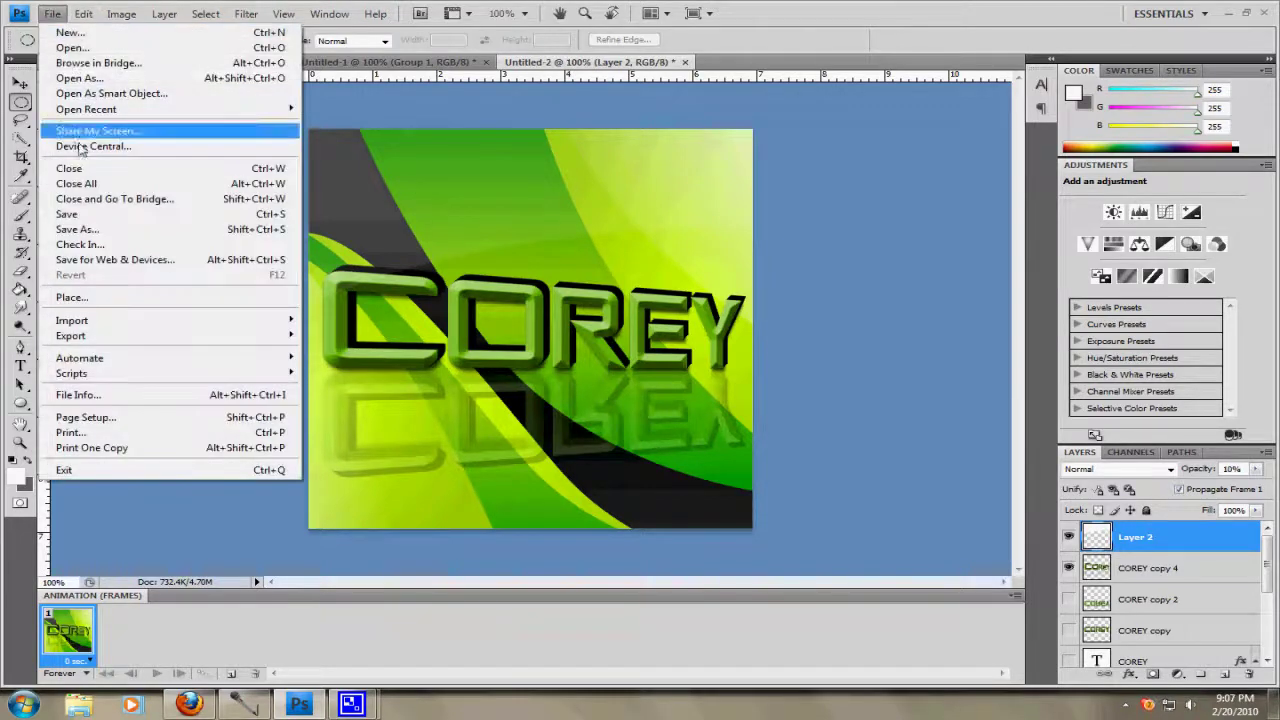
pyautogui.click(130, 229)
pyautogui.click(765, 483)
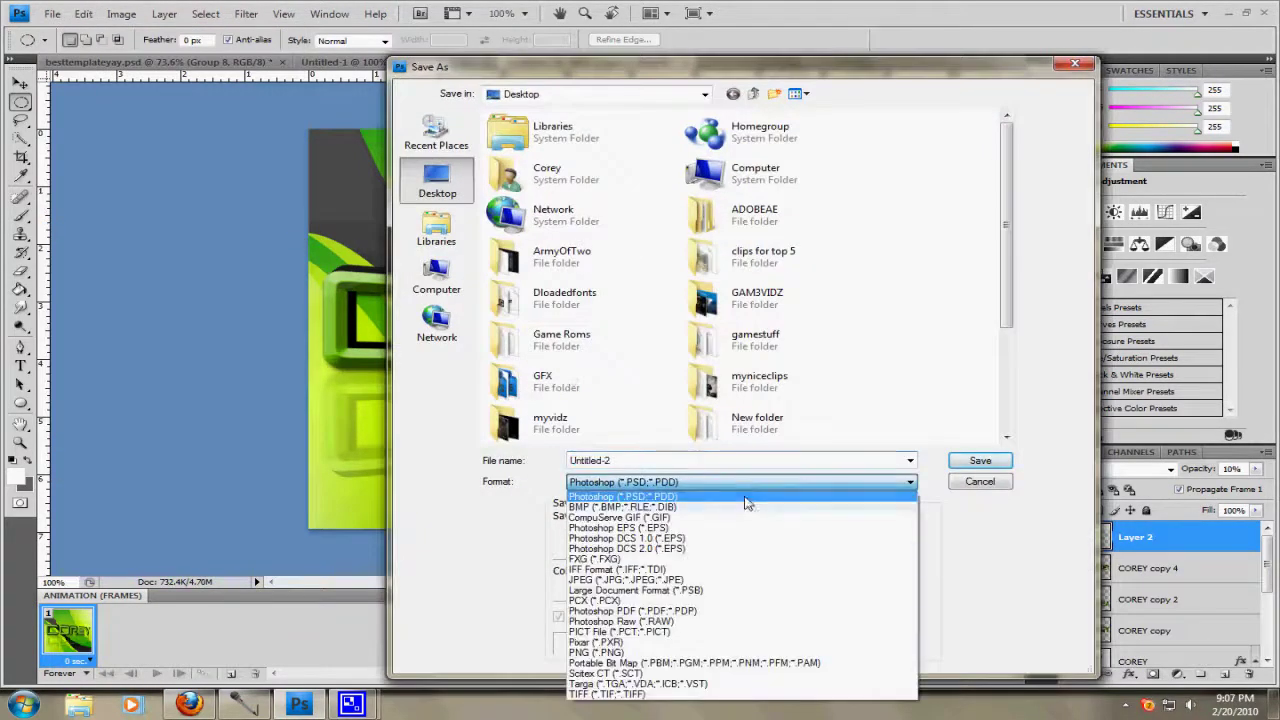
pyautogui.click(648, 573)
pyautogui.click(671, 460)
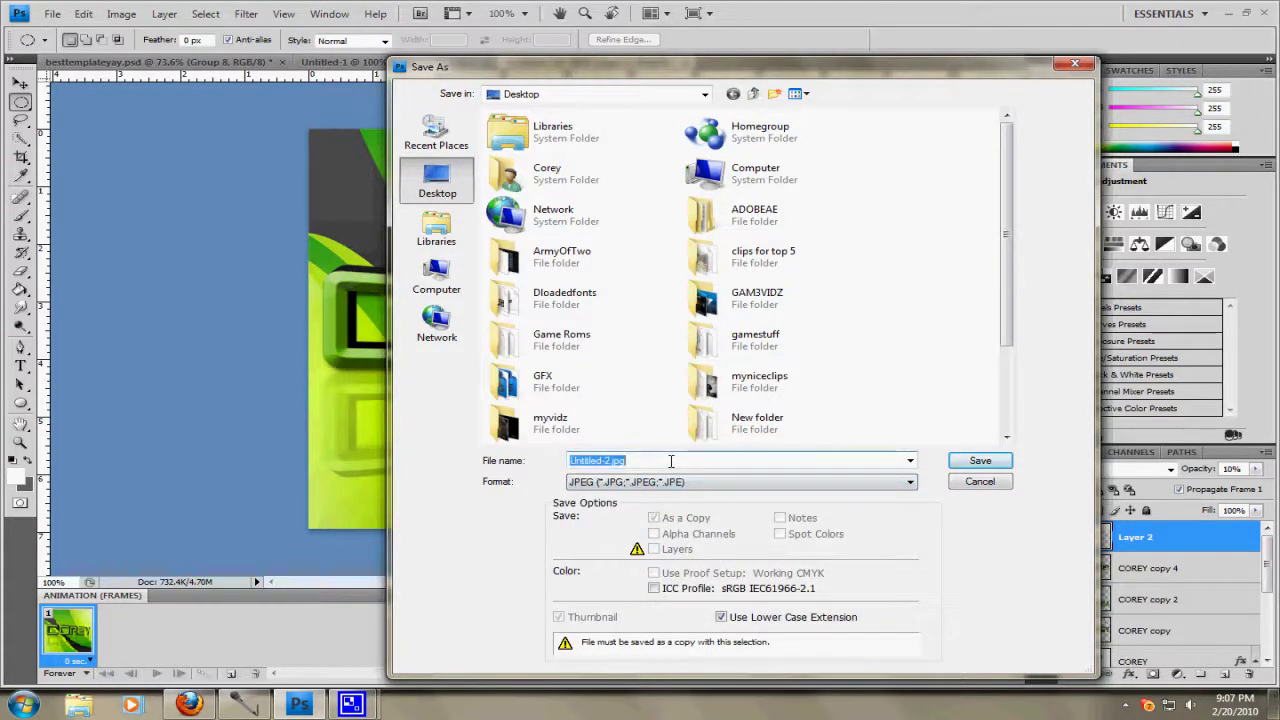
pyautogui.write('MYDI')
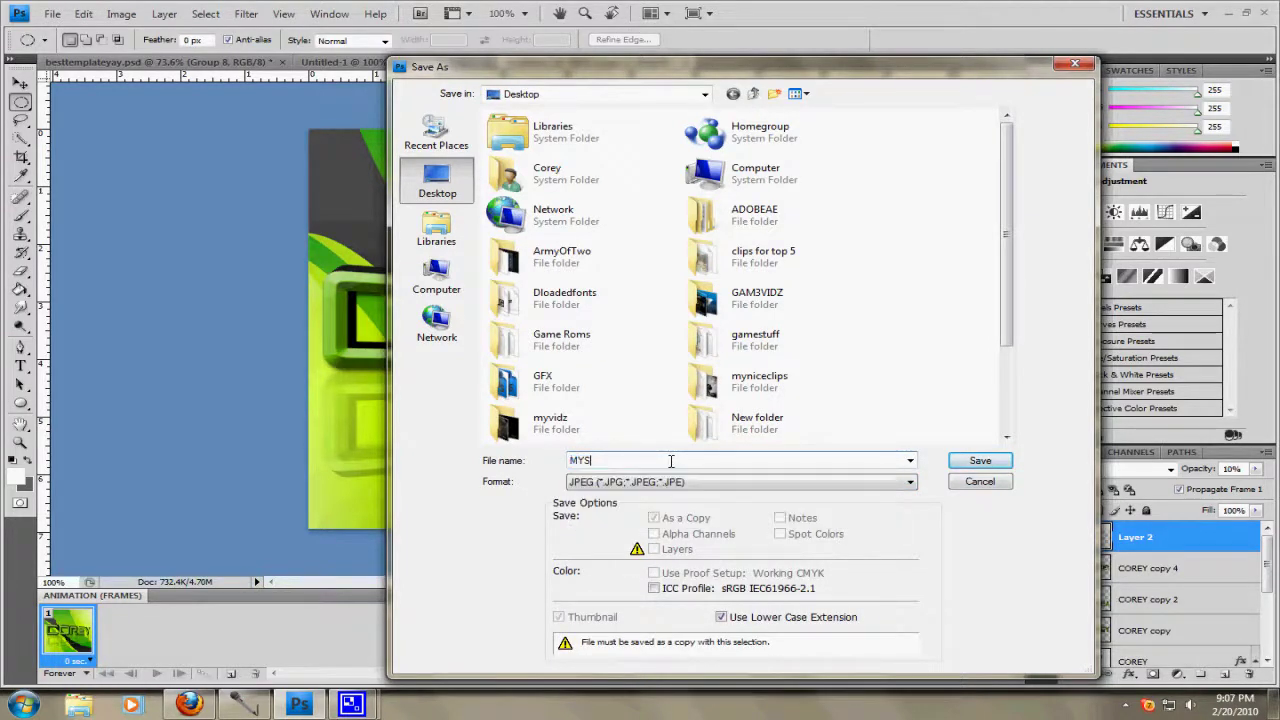
pyautogui.write('SPLA')
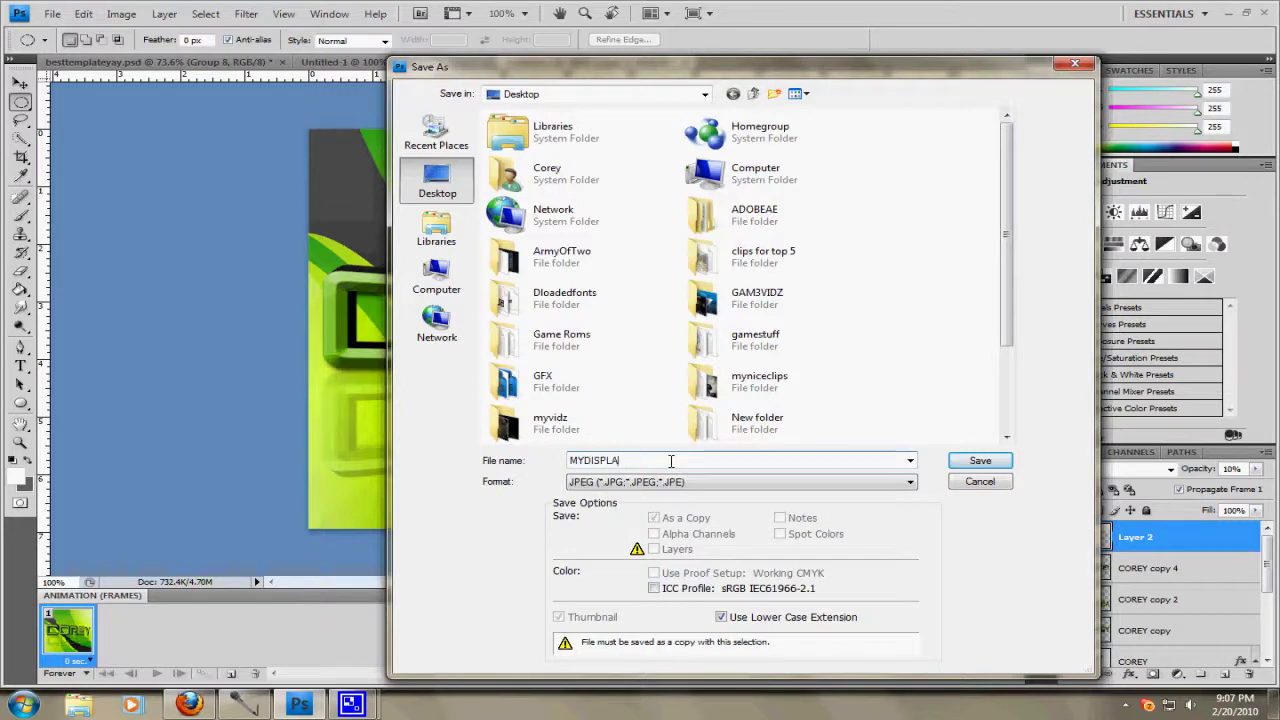
pyautogui.hotkey('ctrl', 'a')
pyautogui.write('mydsp')
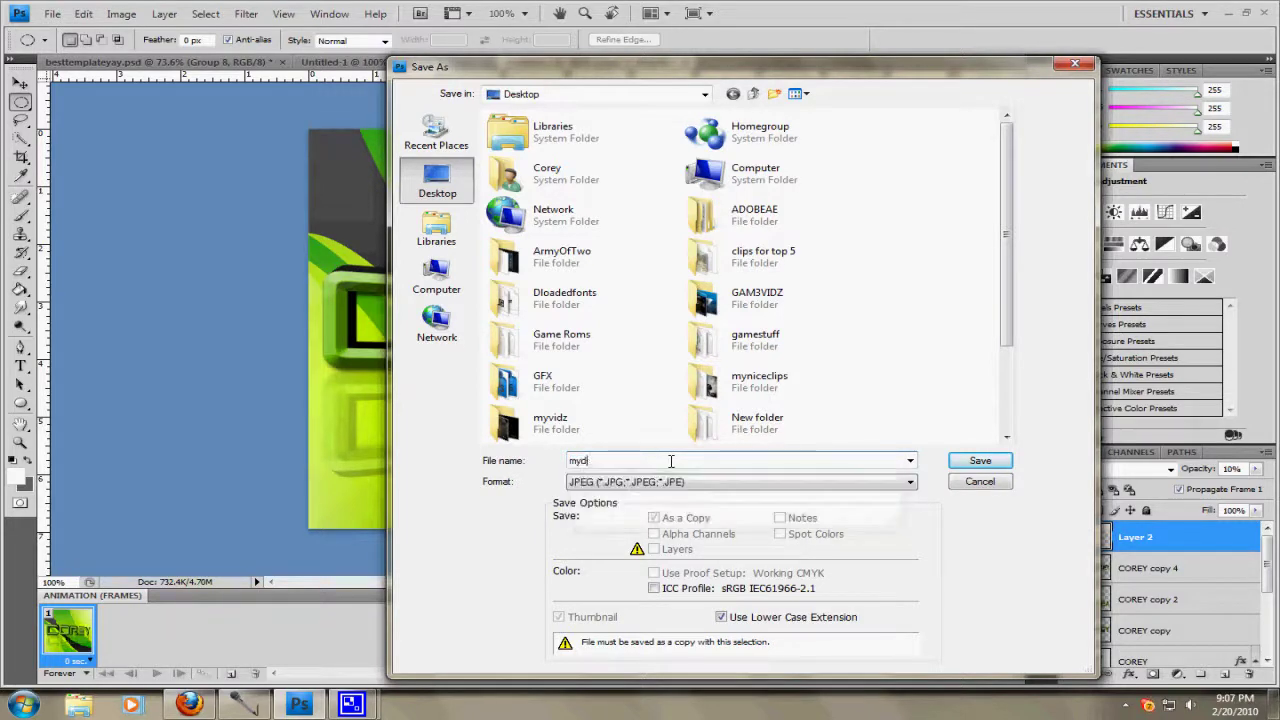
pyautogui.press('BackSpace')
pyautogui.press('BackSpace')
pyautogui.write('ispl')
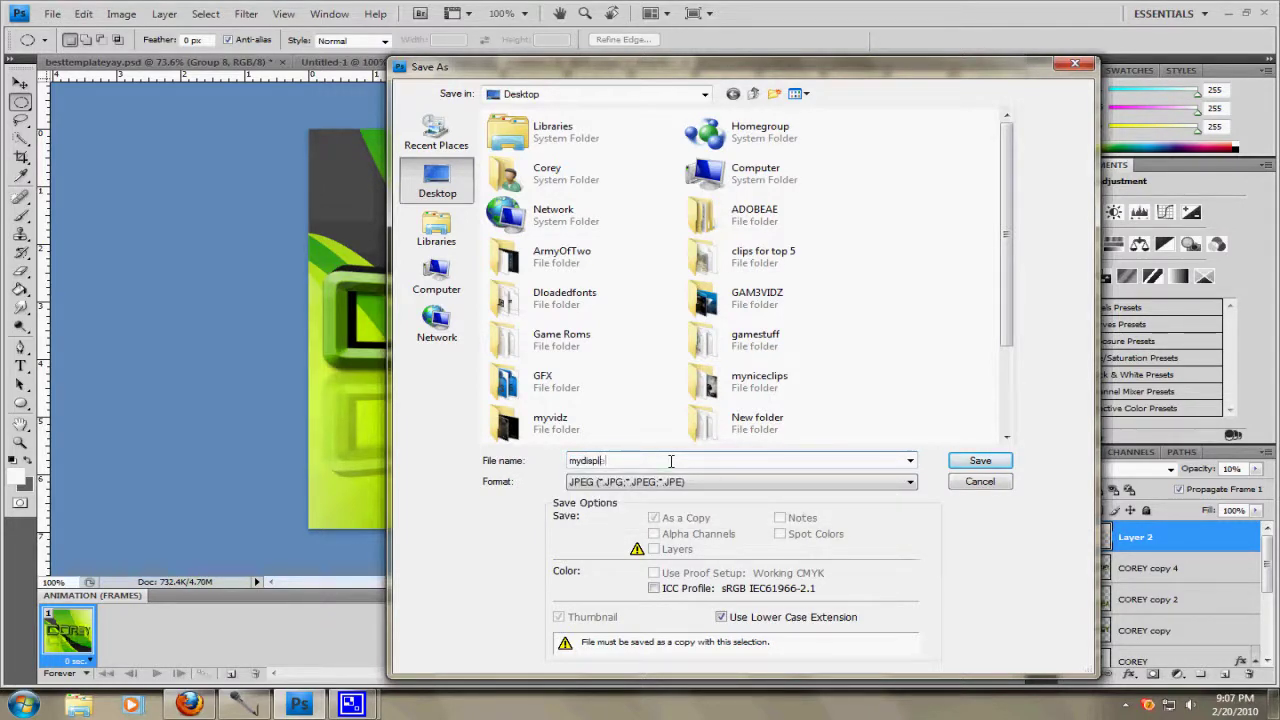
pyautogui.write('ayp')
pyautogui.press('Return')
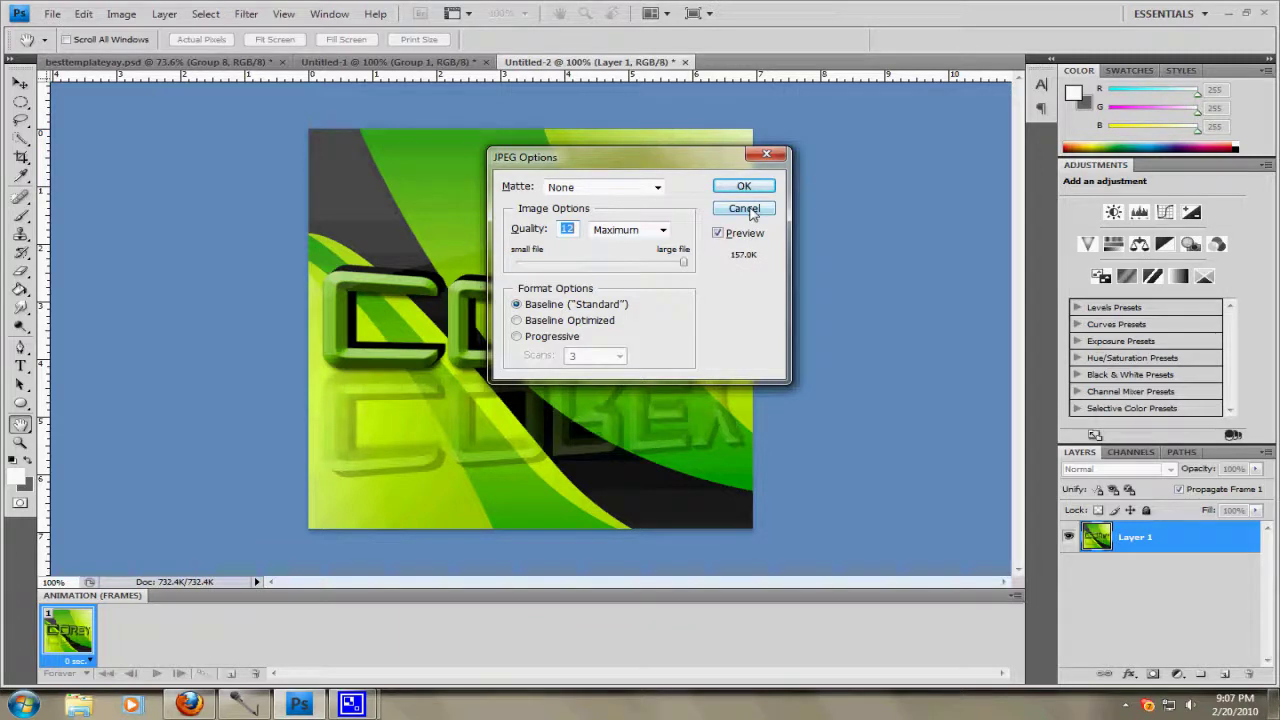
pyautogui.click(750, 209)
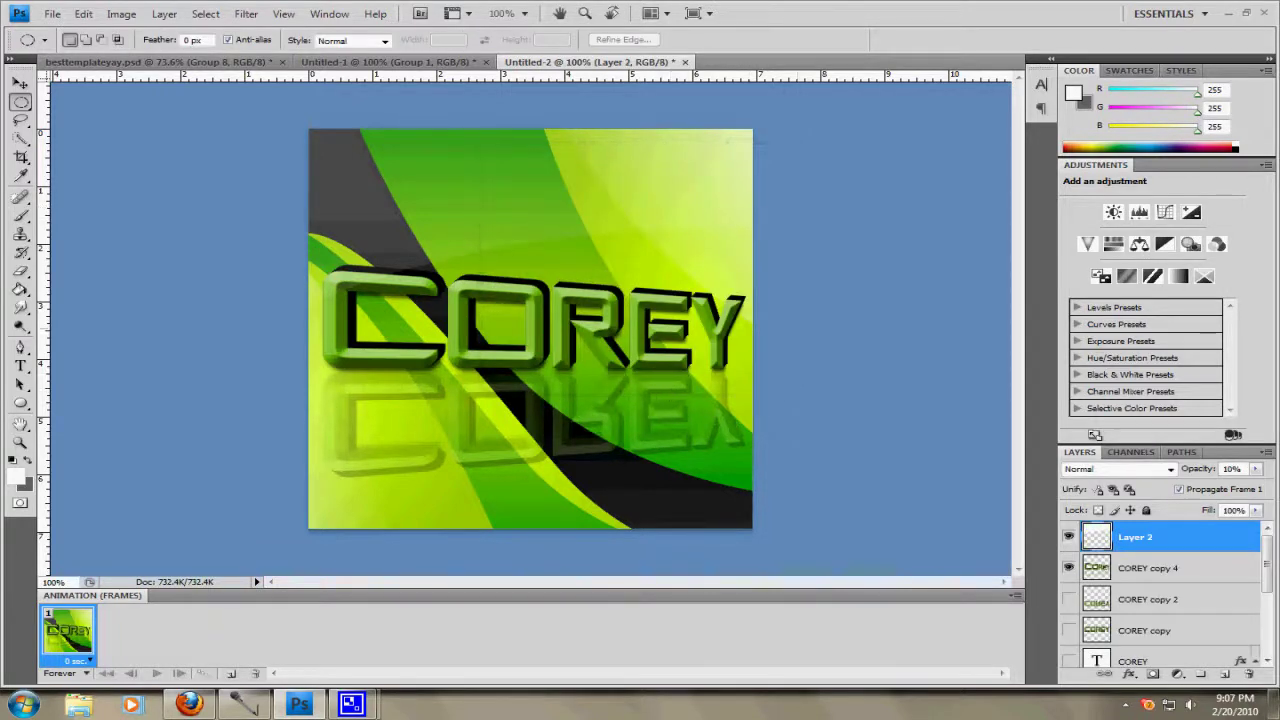